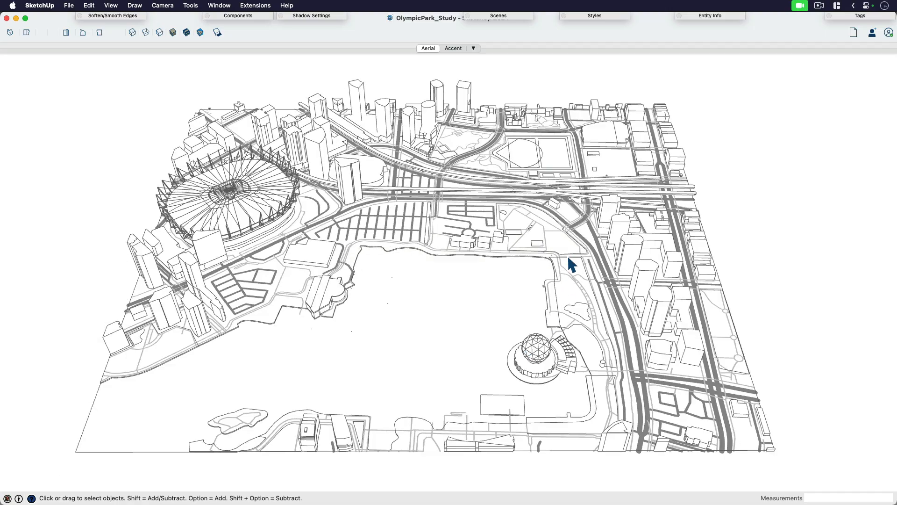
Step: Examine the aerial city model from several angles, checking the domed building and the stadium as selectable objects
scroll(568, 279, down, 4)
scroll(567, 279, up, 6)
middle_drag(561, 289, 485, 245)
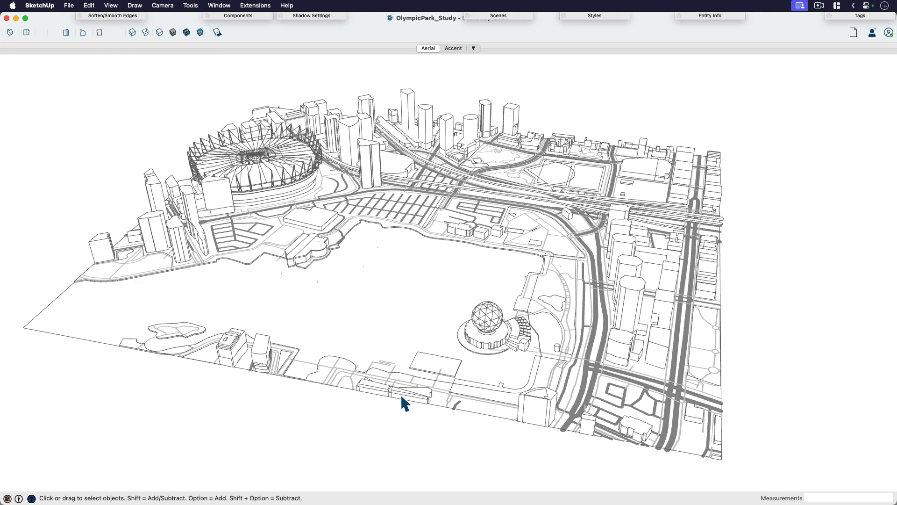
click(498, 320)
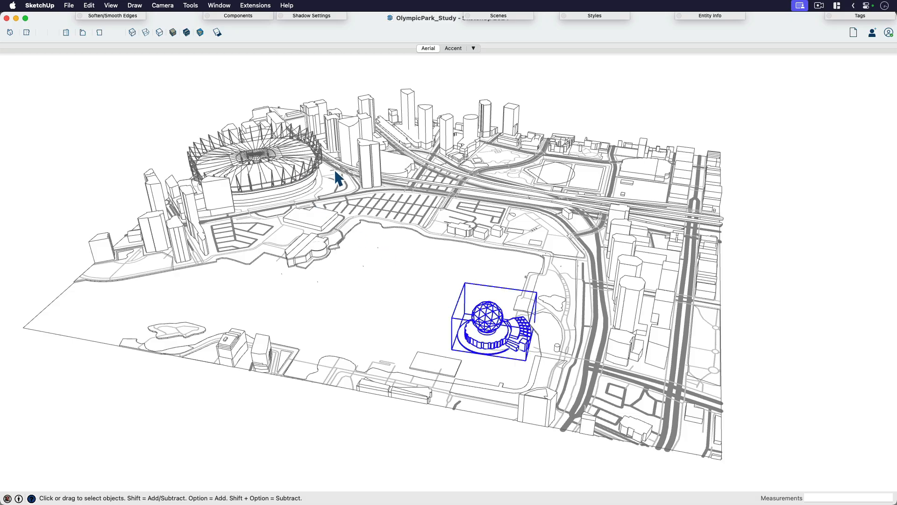
click(396, 176)
click(309, 177)
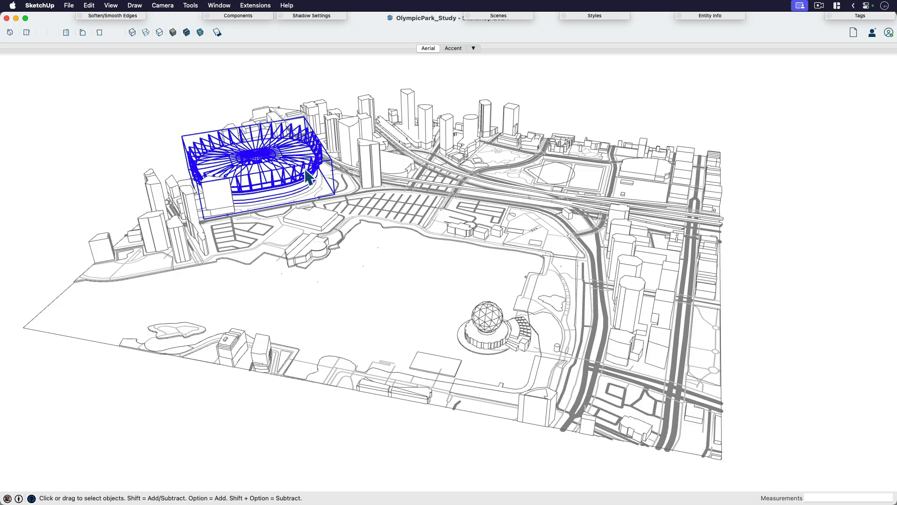
middle_drag(584, 264, 732, 223)
click(444, 152)
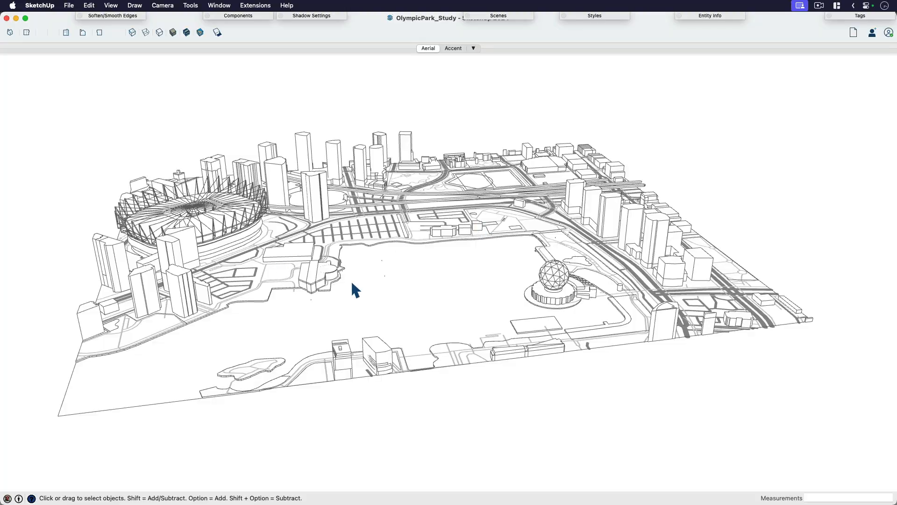
shift+middle_drag(533, 261, 457, 339)
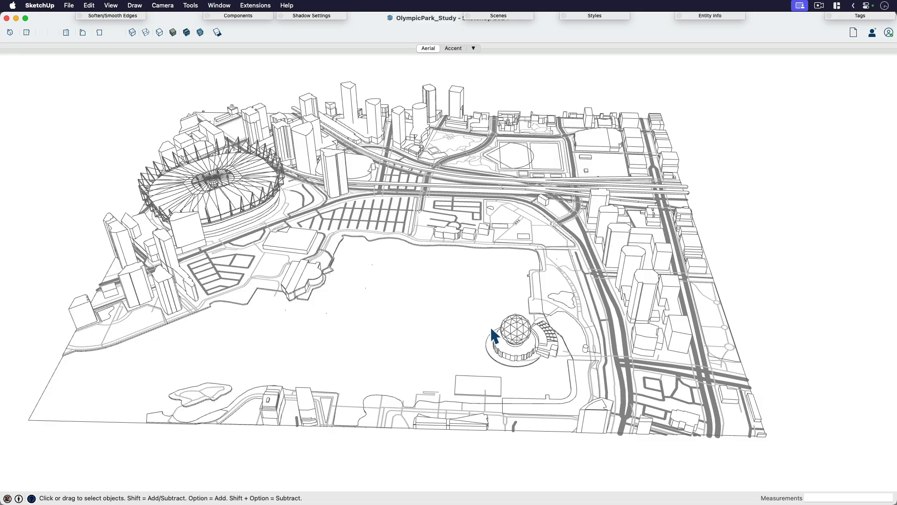
scroll(471, 290, down, 3)
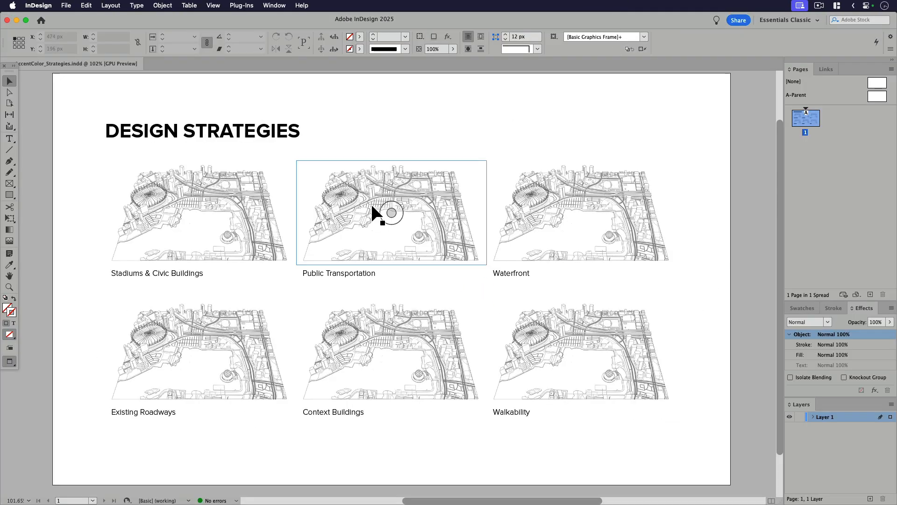
Step: Switch to InDesign and add a new layer above Layer 1 for marking up the Public Transportation diagram
key(super+2)
drag(380, 200, 466, 302)
key(super+4)
drag(526, 344, 368, 348)
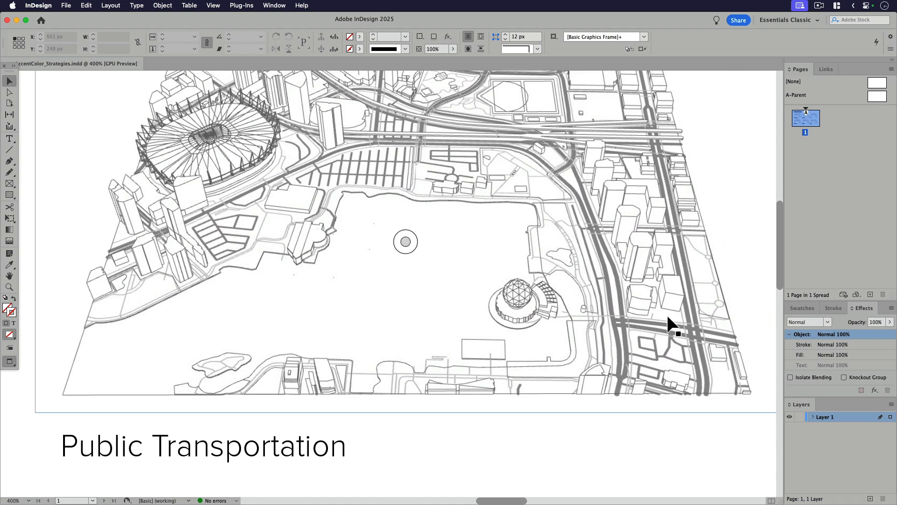
key(p)
click(870, 499)
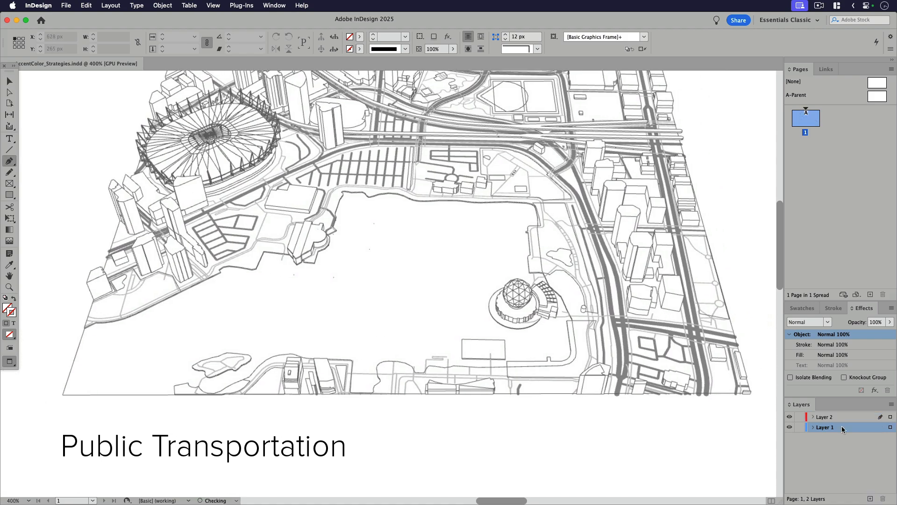
Step: Draw a closed four-sided Pen shape along the cross street east of the domed building in the Public Transportation diagram
click(681, 315)
click(627, 307)
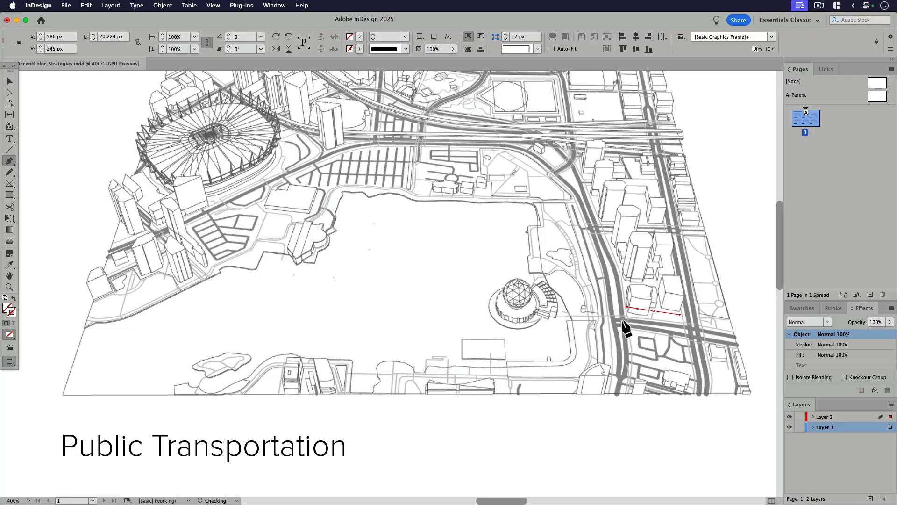
click(622, 320)
click(684, 327)
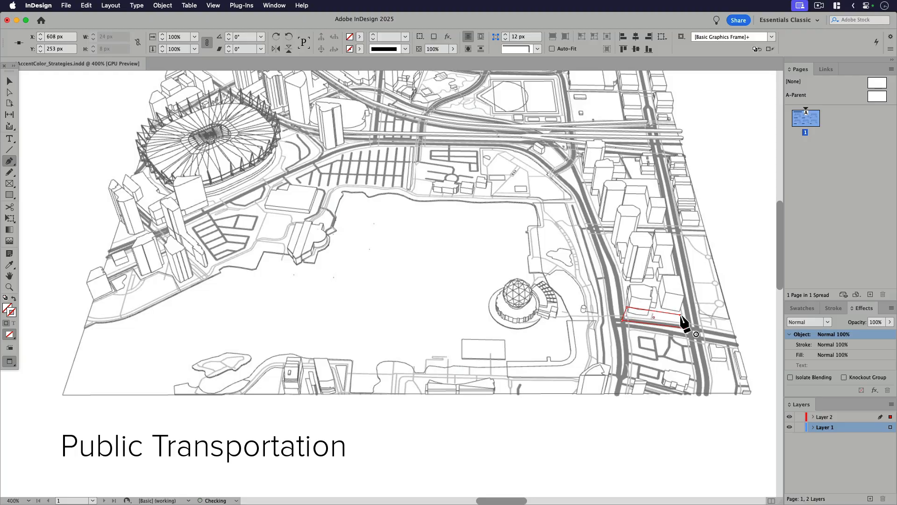
click(680, 316)
Step: Fill the four-sided shape with the red colour dc364e
double_click(8, 307)
click(453, 218)
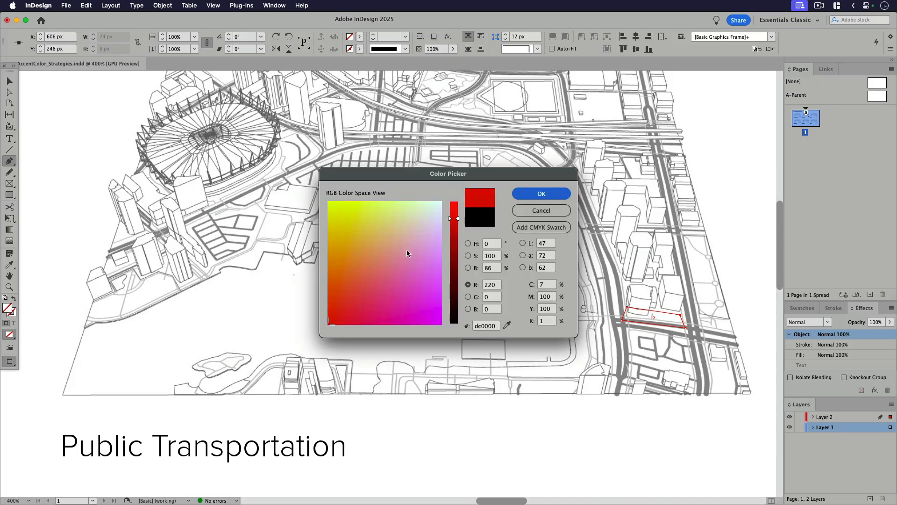
mouse_move(364, 299)
mouse_down()
mouse_move(377, 295)
mouse_move(362, 298)
mouse_up()
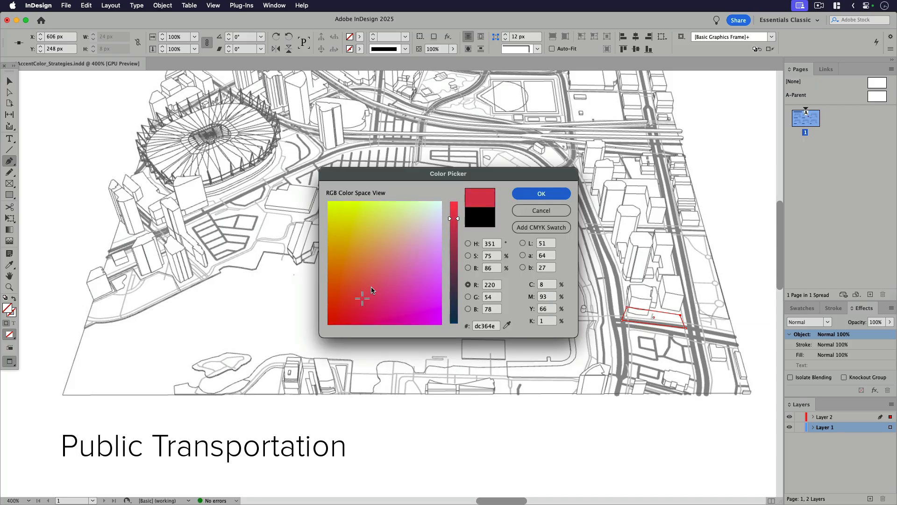
click(557, 196)
Step: Set the red shape's blend mode to Multiply and deselect it
click(808, 322)
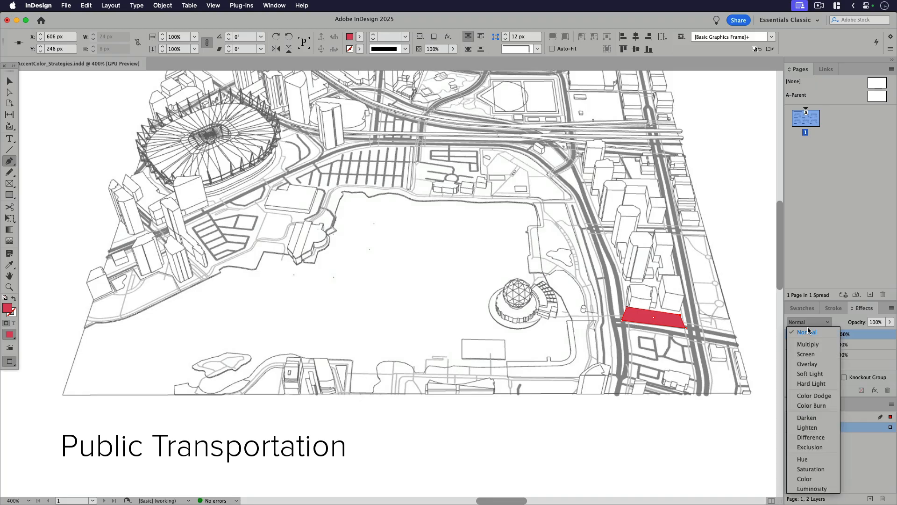
click(807, 332)
key(v)
click(673, 454)
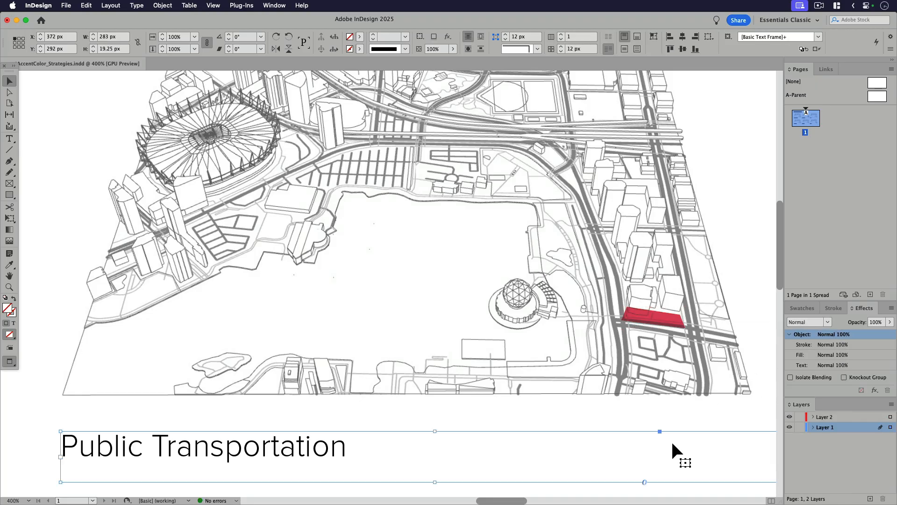
Step: Delete the red shape from the Public Transportation diagram
key(super+0)
click(683, 450)
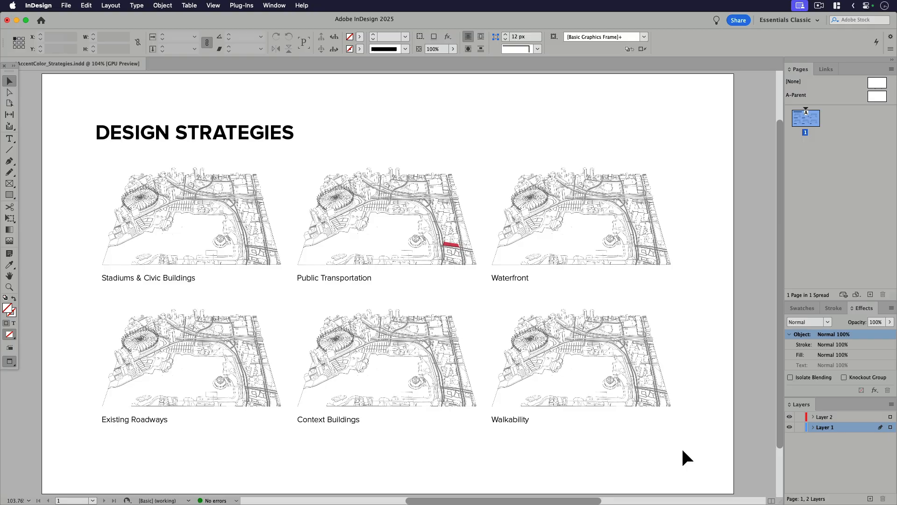
click(453, 246)
key(Delete)
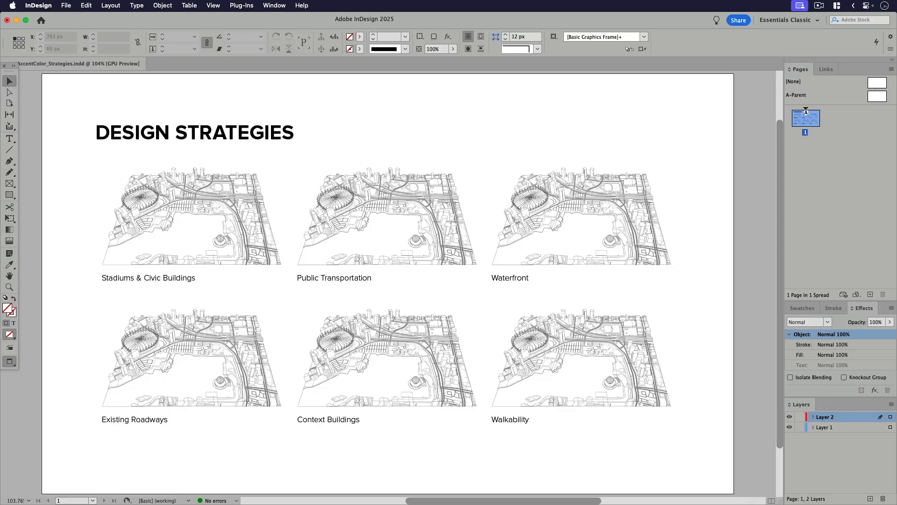
Step: Switch to SketchUp and restore the Aerial scene
key(super+Tab)
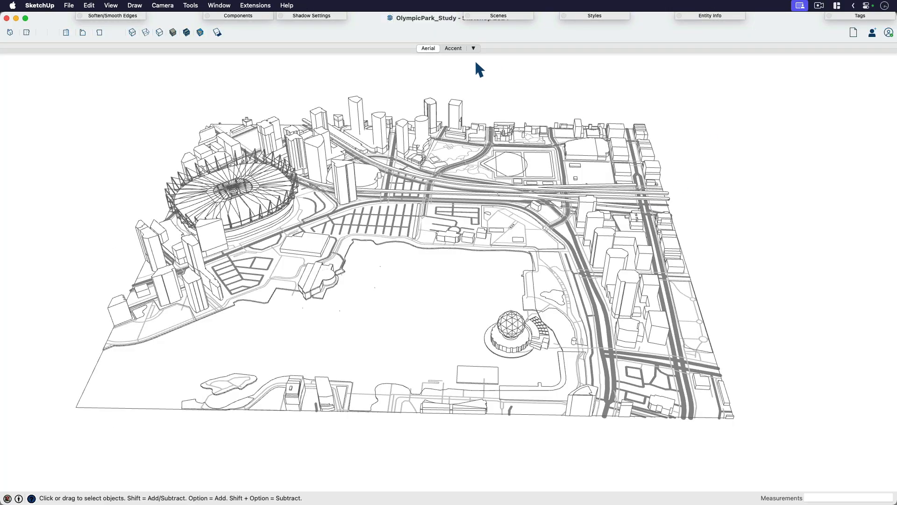
click(429, 48)
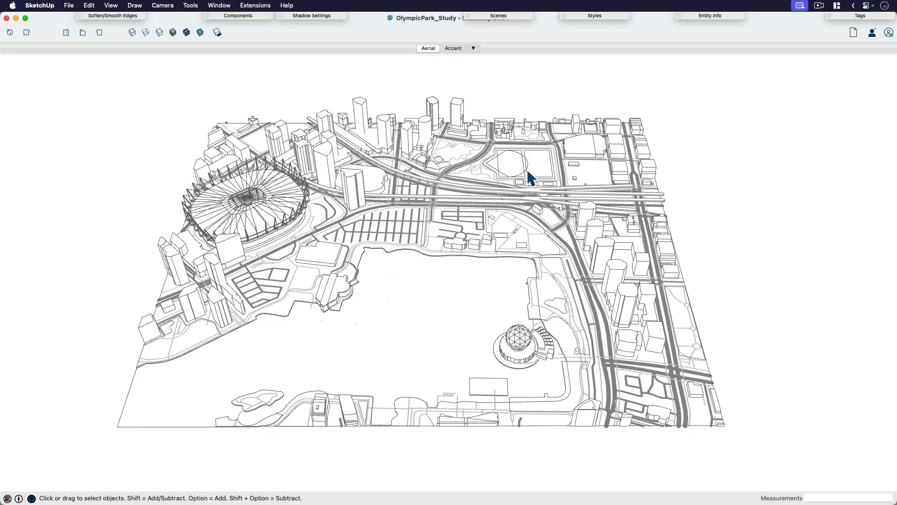
Step: Examine how the model is grouped by selecting the context buildings, elevated tracks, domed building, stadium and ground elements
click(587, 210)
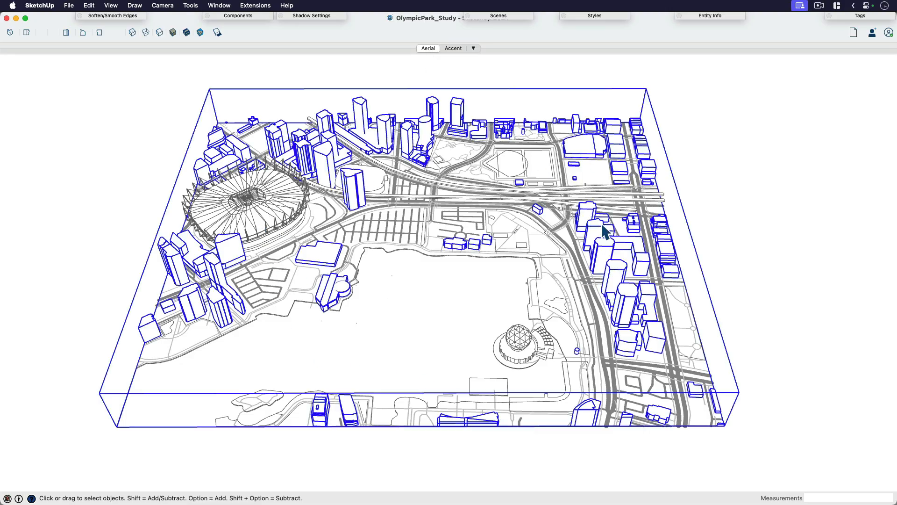
double_click(510, 210)
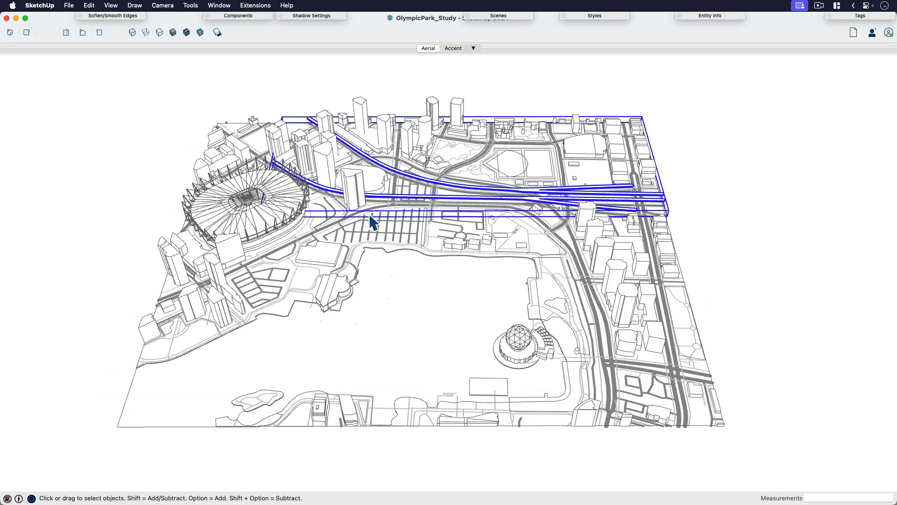
click(393, 304)
click(527, 347)
click(251, 223)
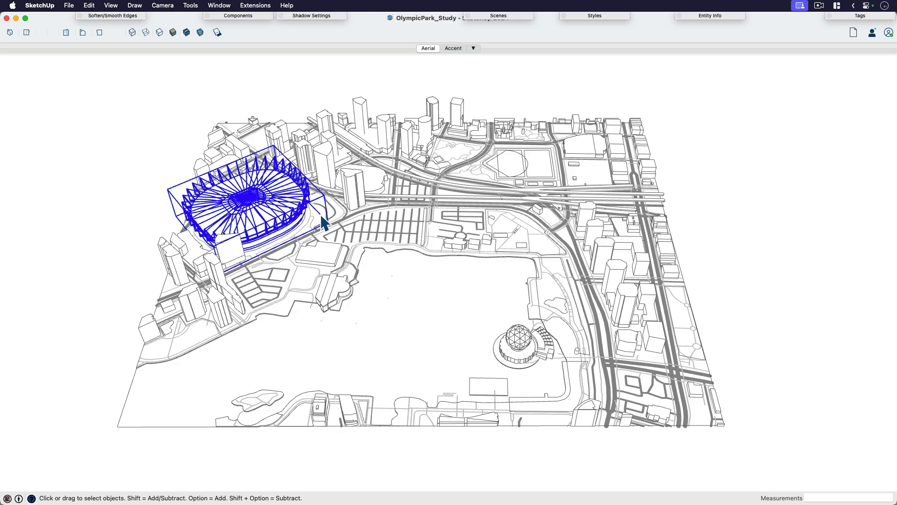
key(super+a)
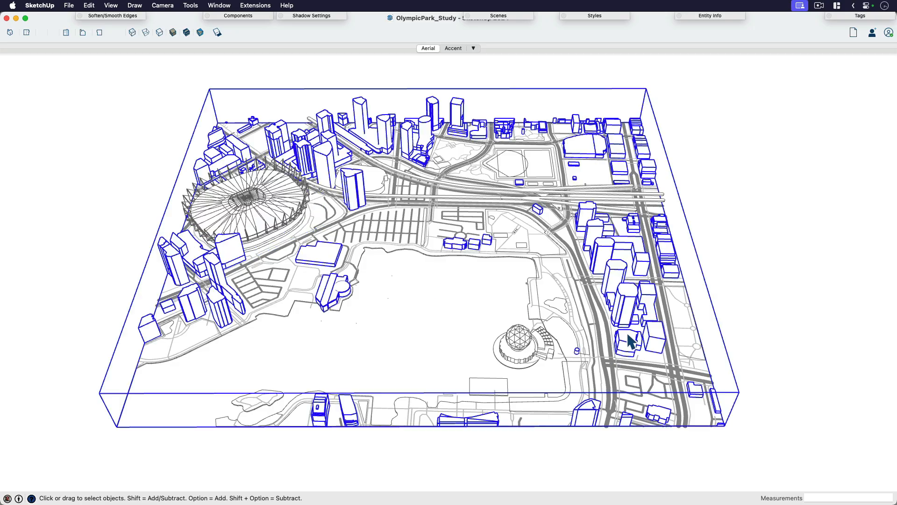
click(622, 366)
click(701, 247)
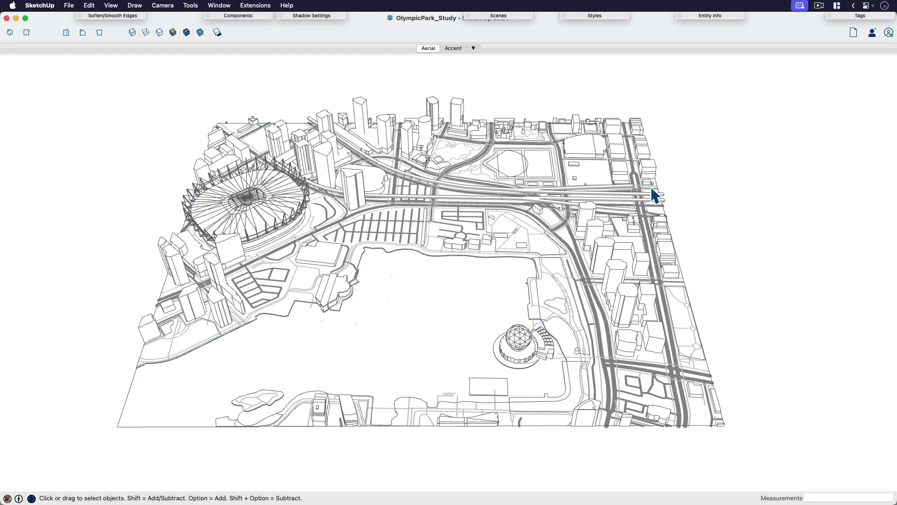
Step: Show the model's tags beside the view and compare the Hidden Line and Shaded With Textures face styles
click(860, 15)
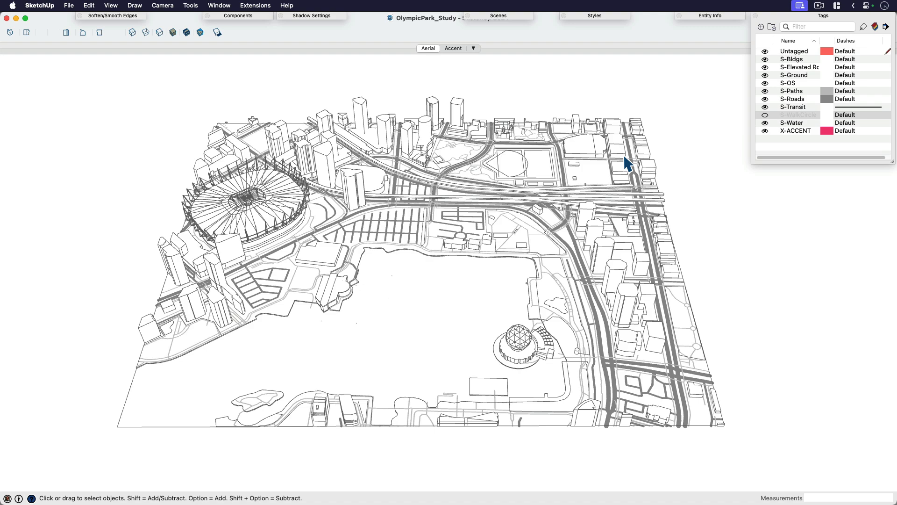
drag(828, 22, 772, 88)
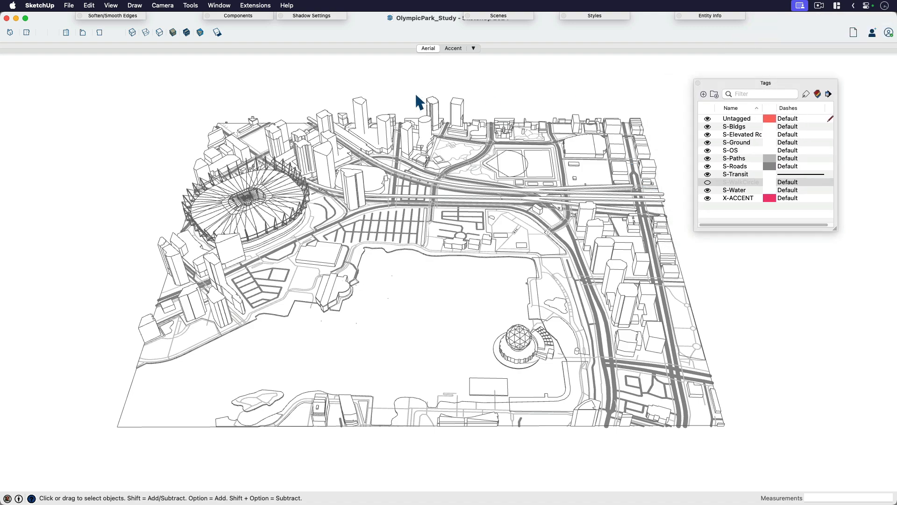
click(160, 33)
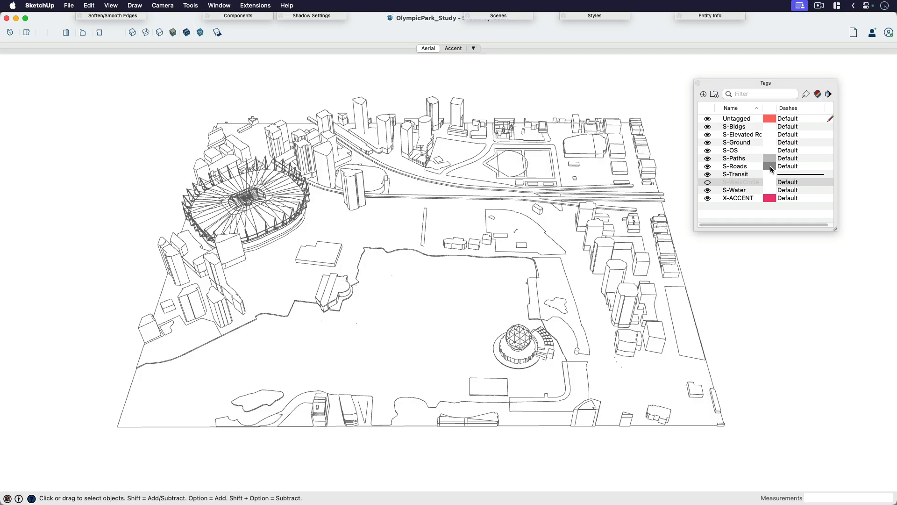
click(187, 32)
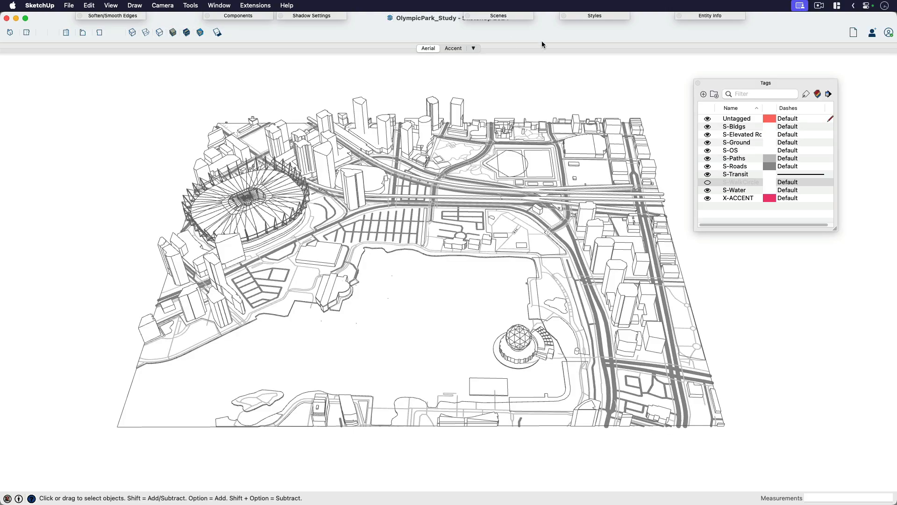
Step: Turn off Color by Tag and paint the ground areas around the buildings with the green Moss colour
click(817, 93)
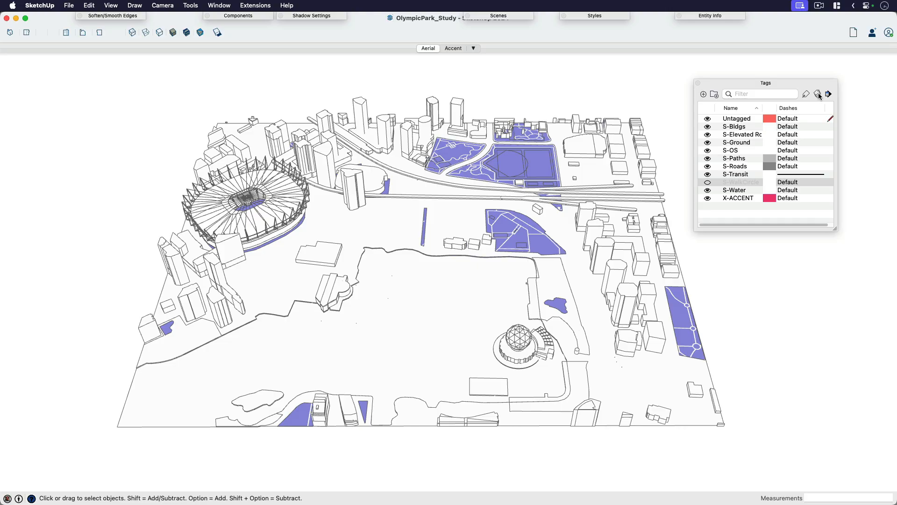
click(626, 318)
key(b)
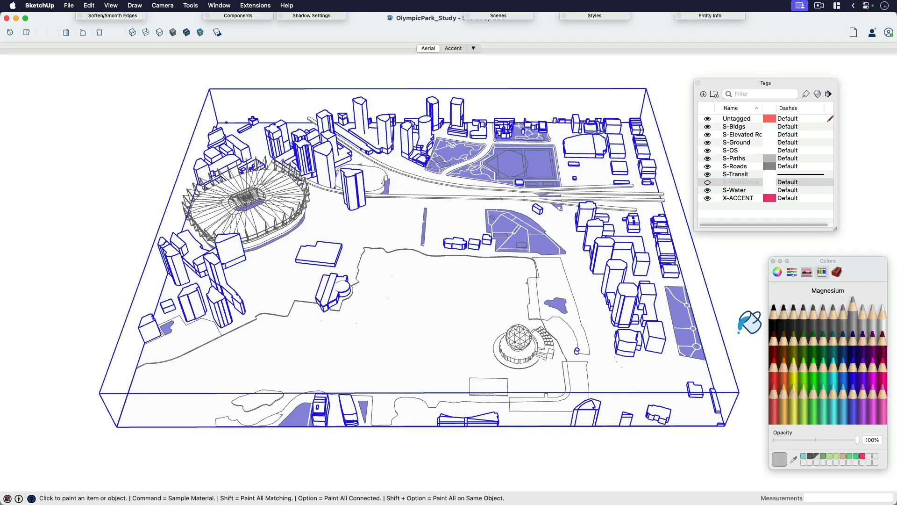
click(824, 333)
click(680, 284)
key(space)
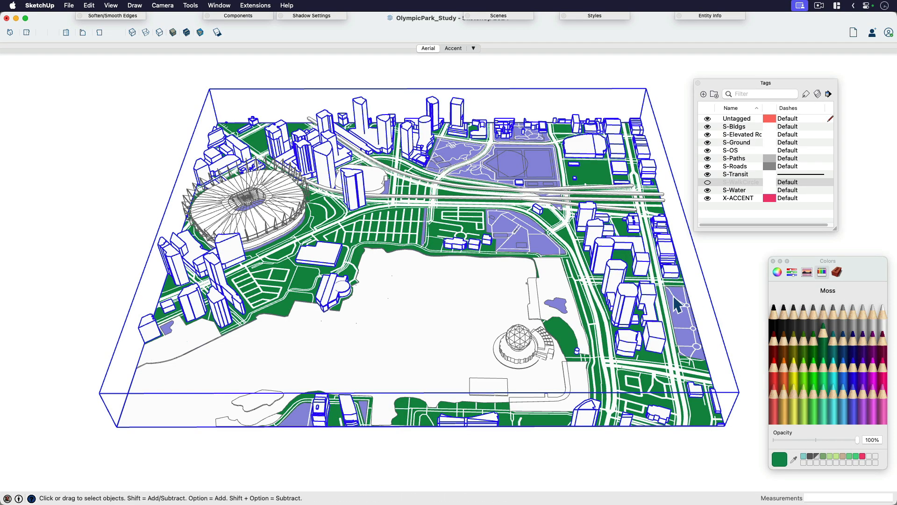
click(736, 270)
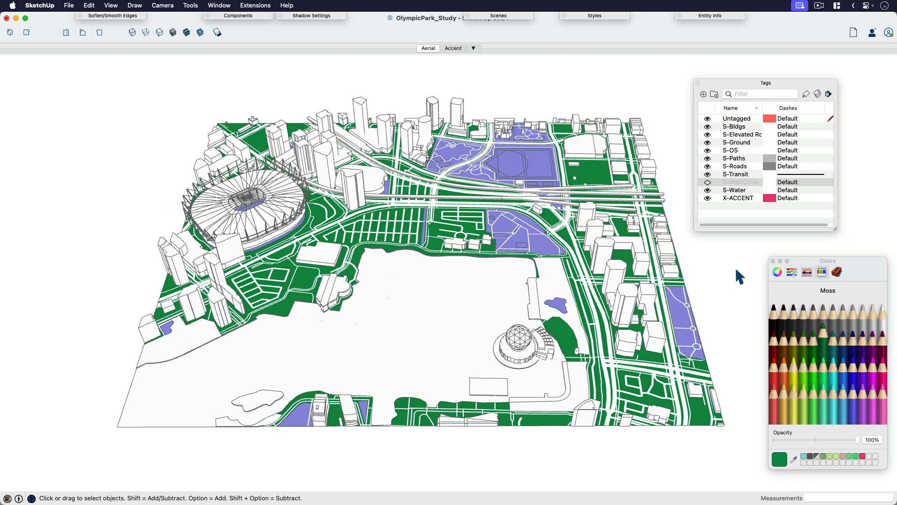
click(773, 261)
Step: Turn Color by Tag back on and identify the X-ACCENT tag together with the stadium and domed building
click(817, 95)
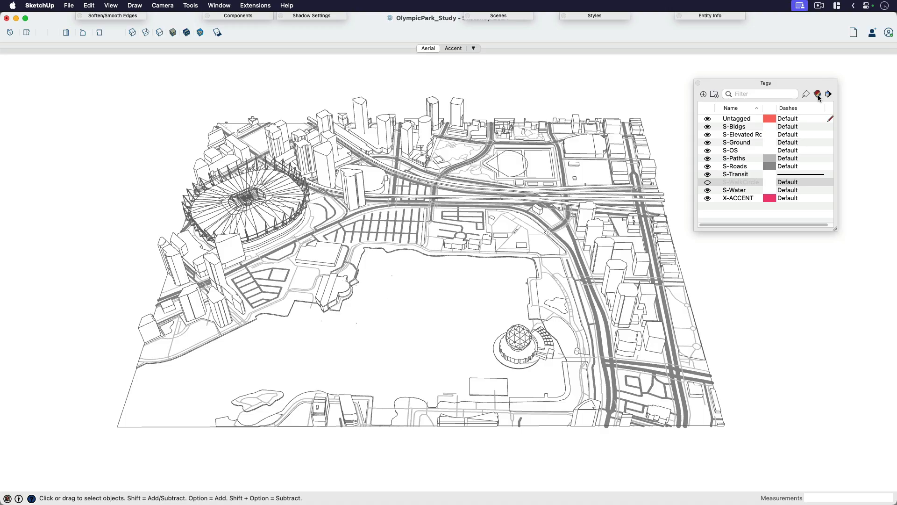
click(746, 198)
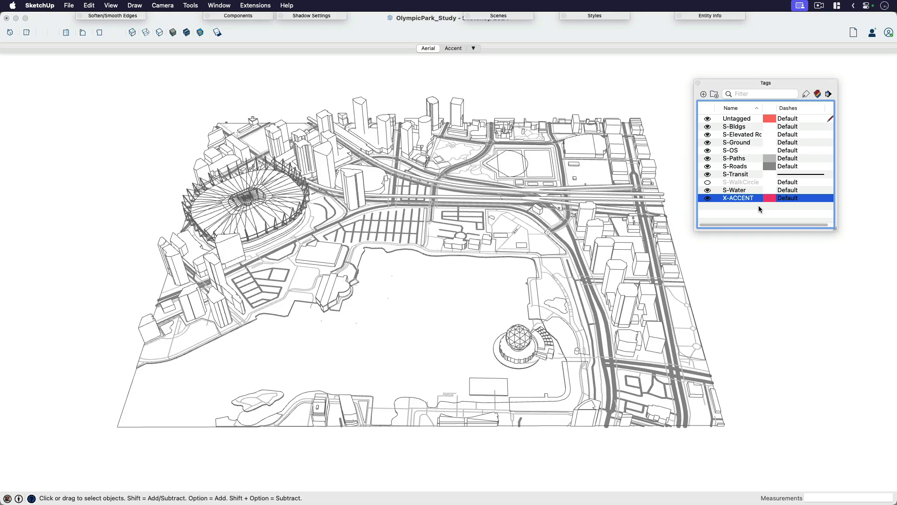
click(615, 254)
click(279, 227)
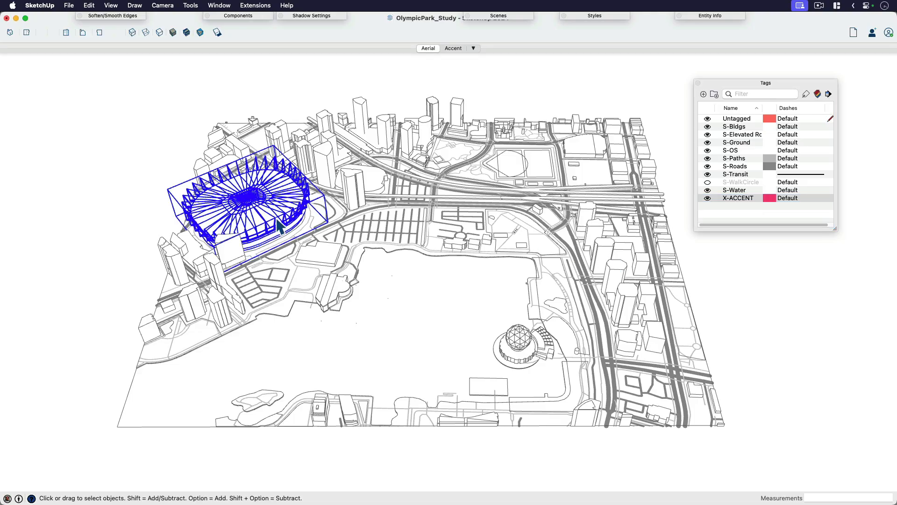
click(523, 355)
click(293, 220)
click(535, 87)
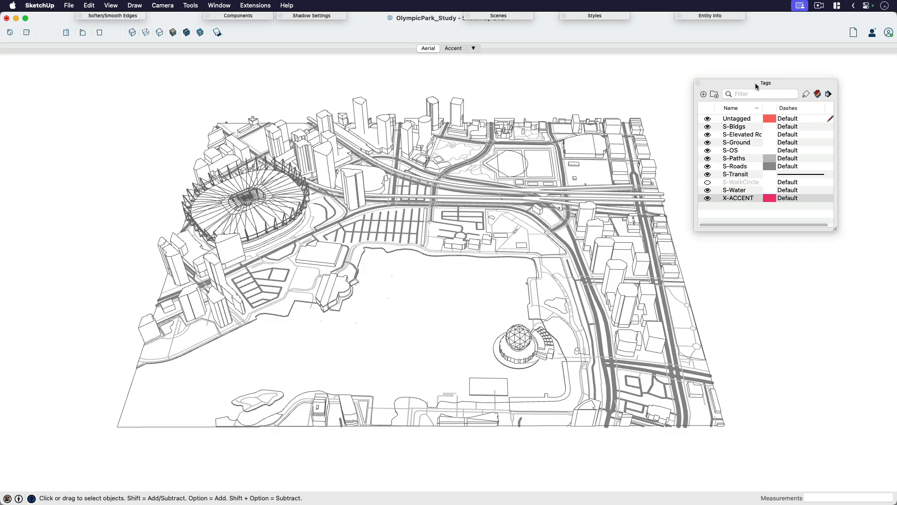
Step: View the model from above in parallel projection, and return to the saved Aerial scene
drag(755, 83, 813, 53)
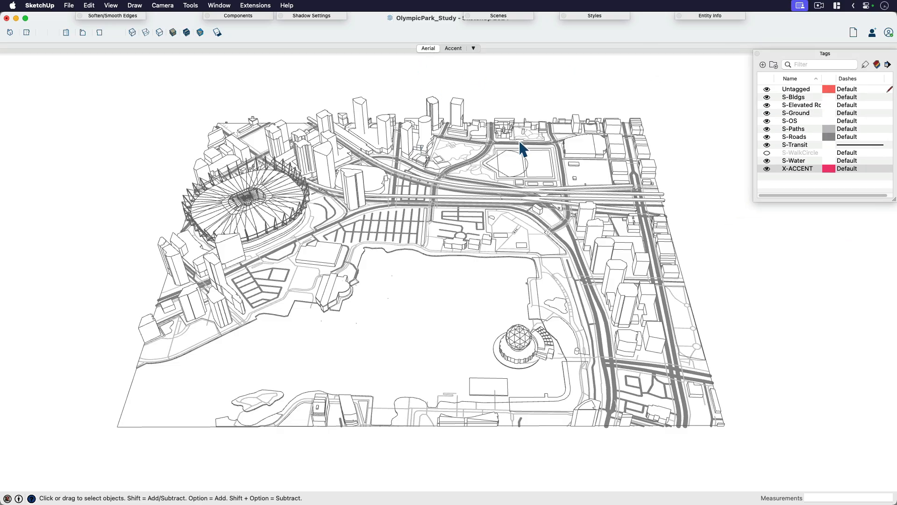
middle_drag(522, 148, 468, 173)
key(super+1)
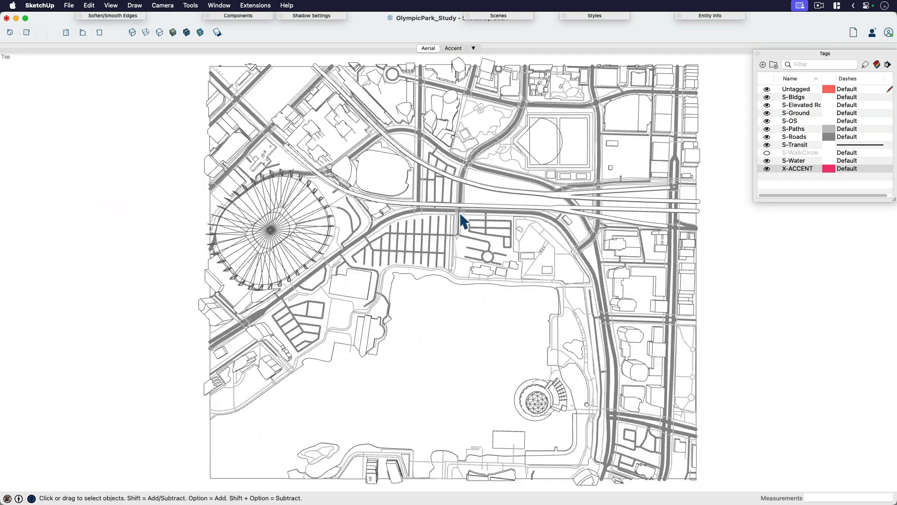
key(shift+p)
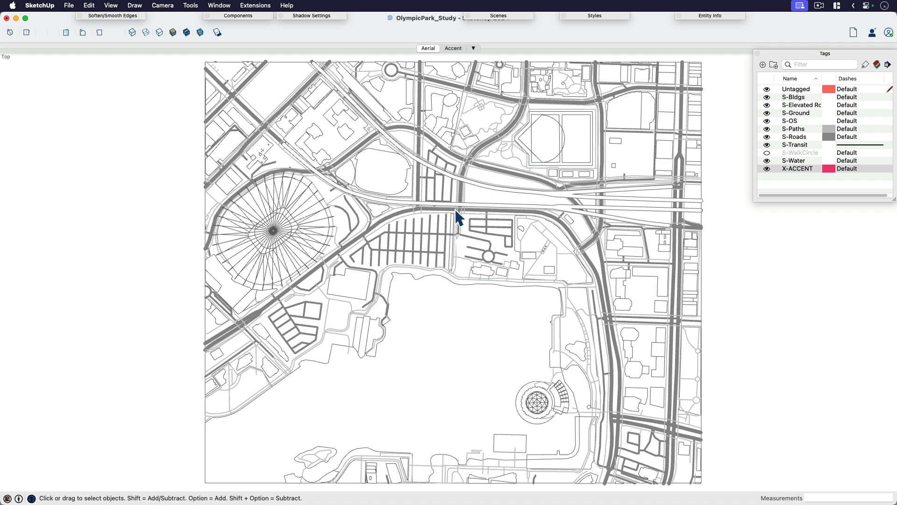
click(428, 49)
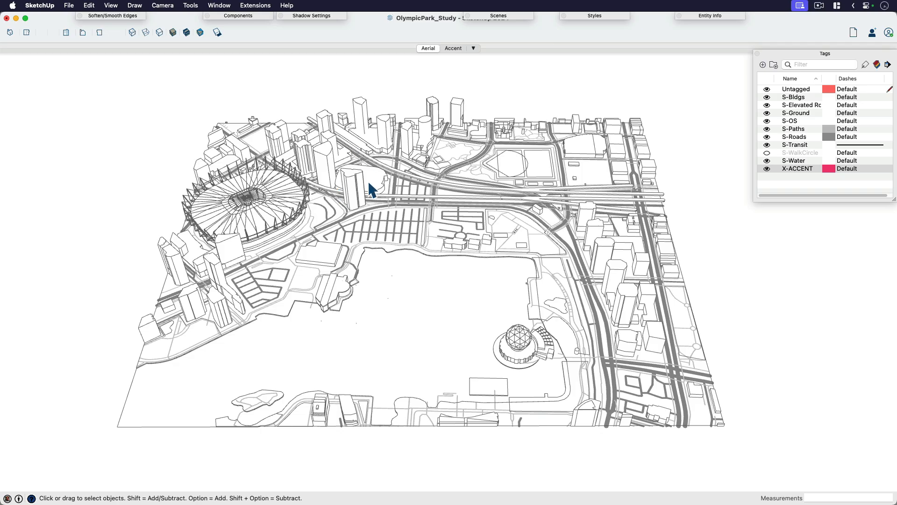
Step: Examine the Accent scene's saved properties and tag visibility, and return to the Aerial scene
click(453, 49)
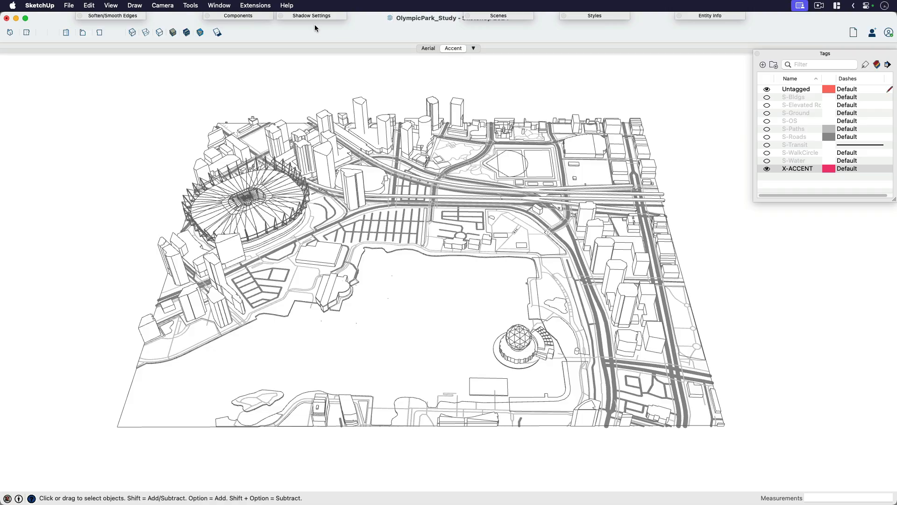
click(229, 7)
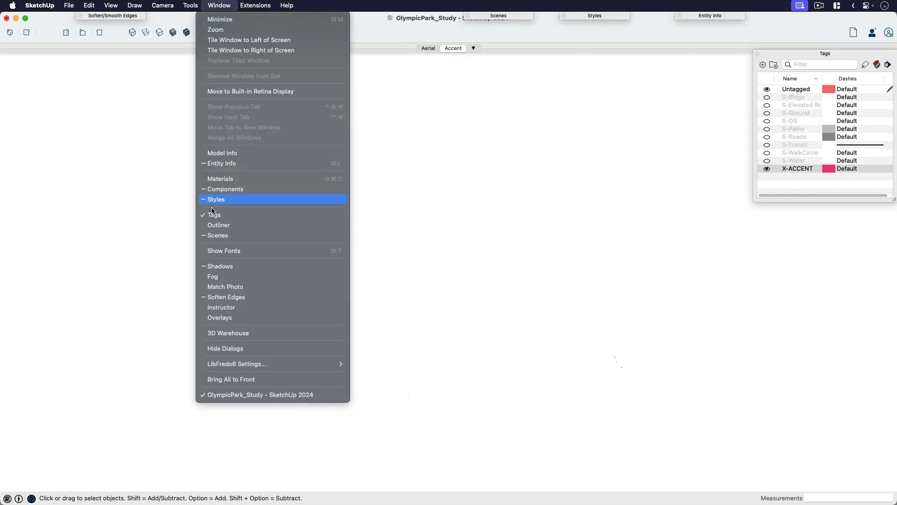
click(218, 235)
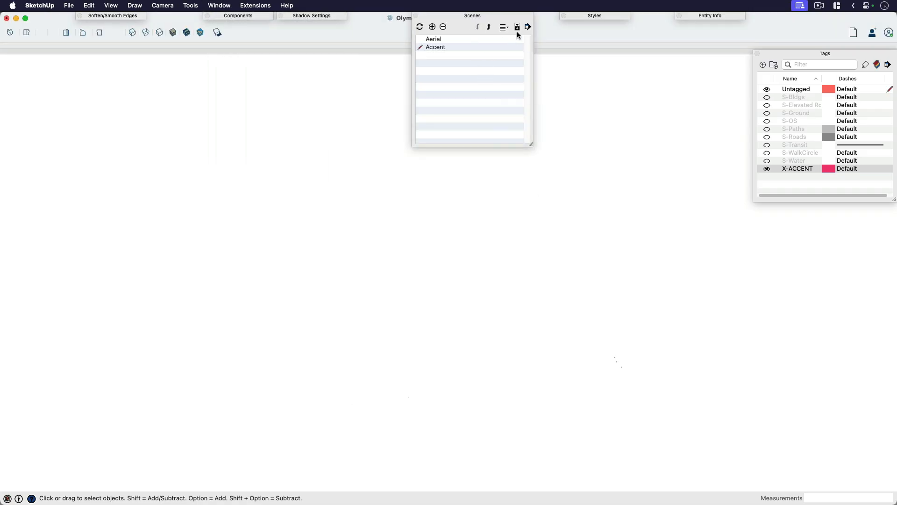
click(527, 28)
click(517, 49)
click(517, 27)
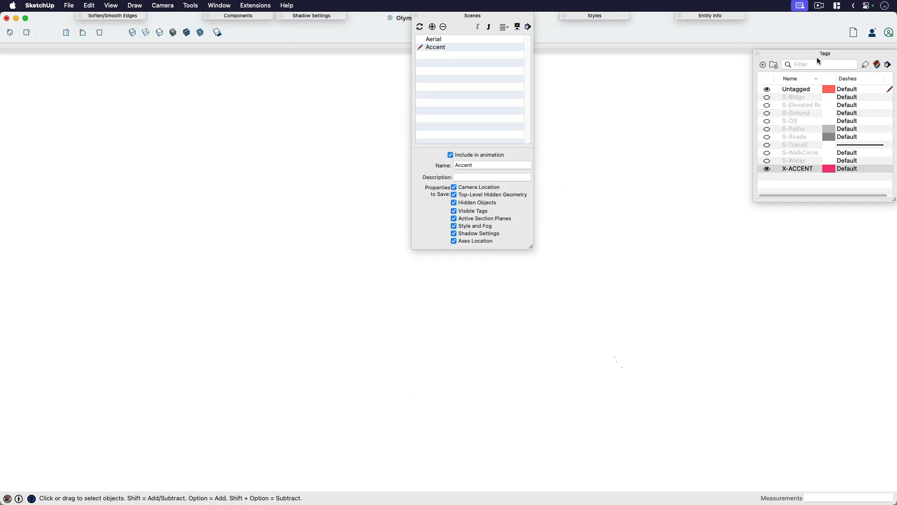
drag(817, 58, 622, 78)
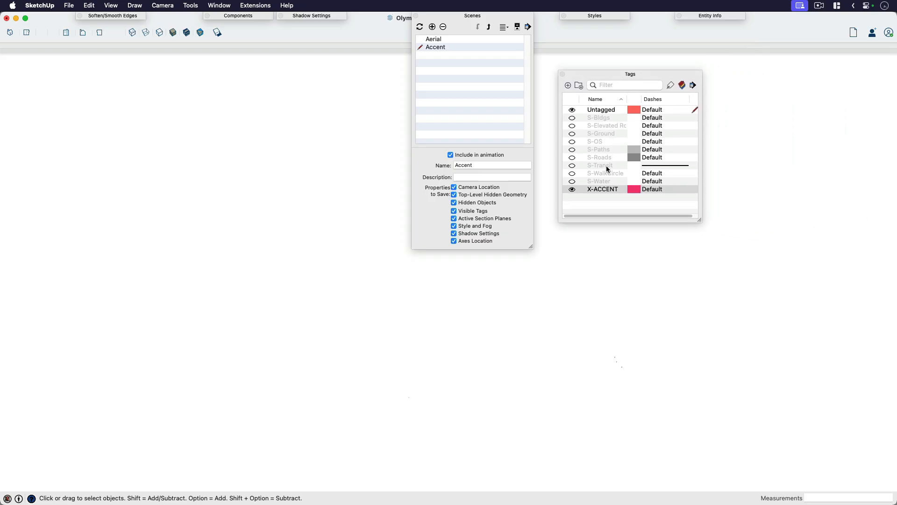
click(476, 17)
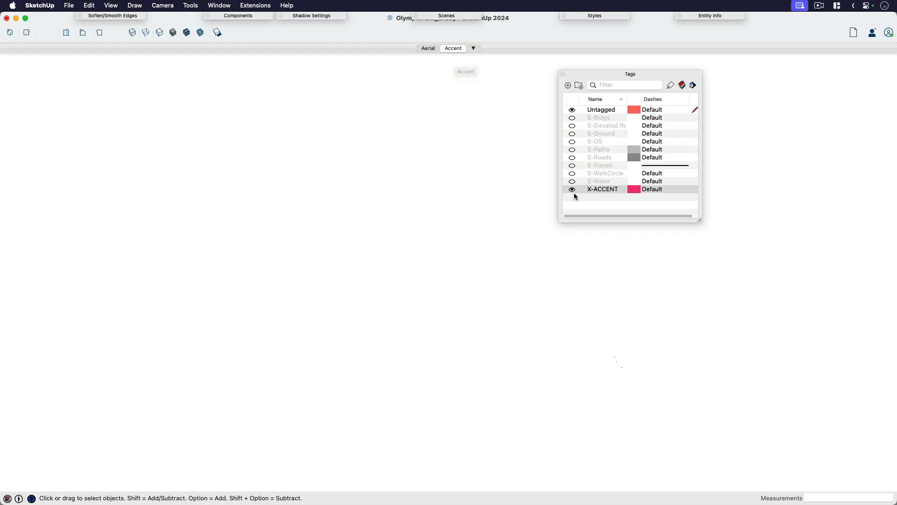
drag(661, 75, 820, 15)
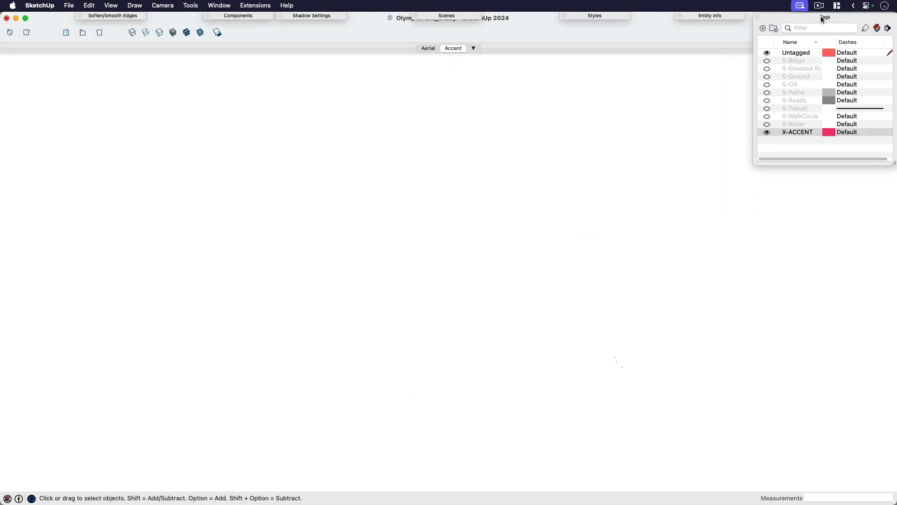
click(429, 49)
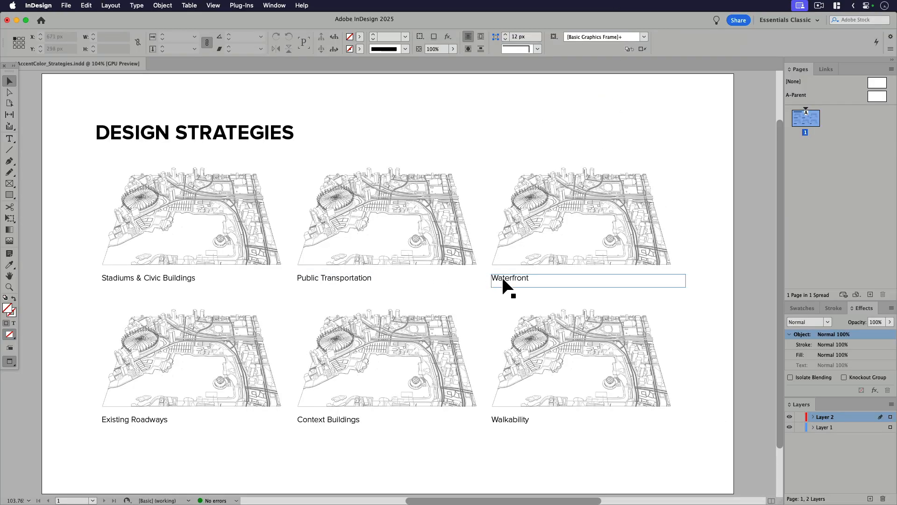
Step: Switch to InDesign and review the six diagram captions, from Stadiums & Civic Buildings to Walkability
click(502, 281)
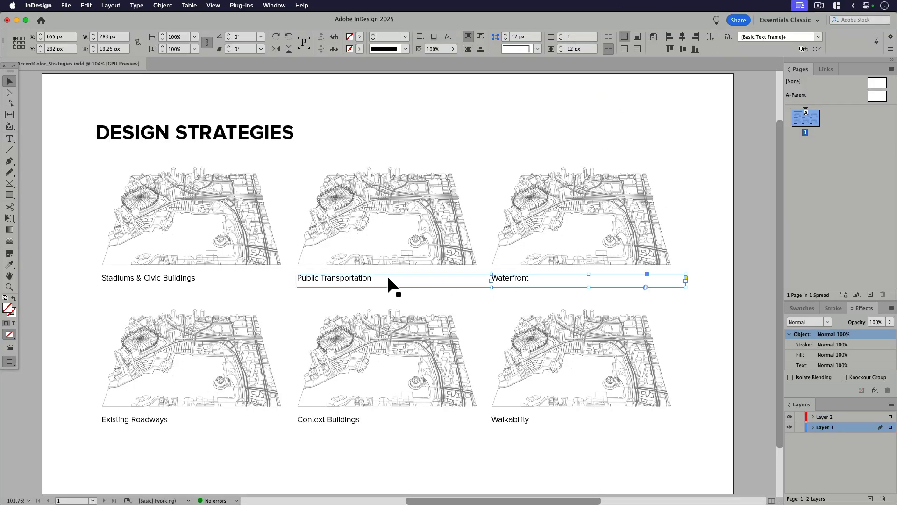
click(388, 279)
click(193, 280)
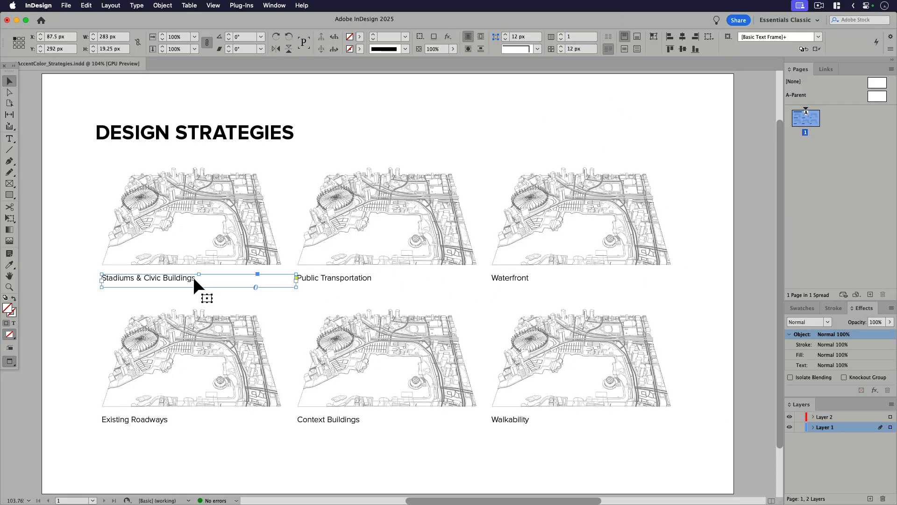
click(282, 420)
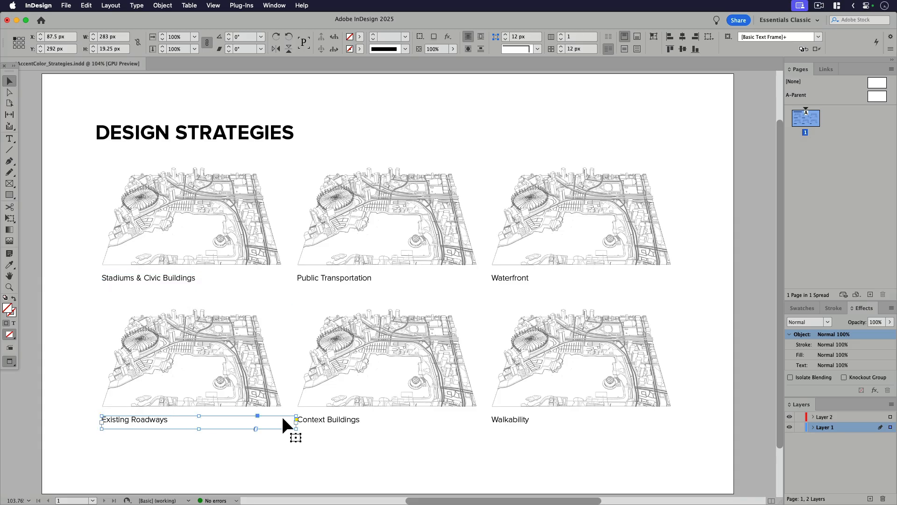
click(323, 423)
click(511, 422)
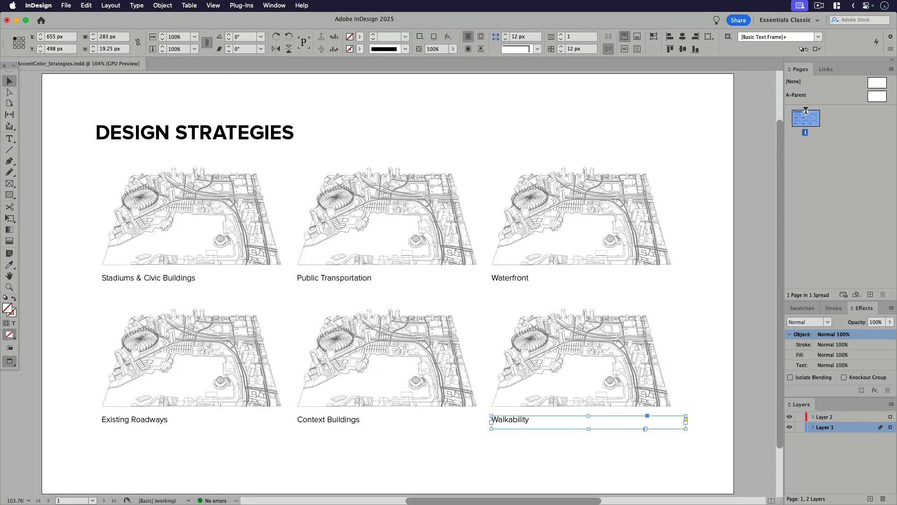
Step: Switch back to SketchUp and apply the X-ACCENT tag to the water area with the Tag tool
key(super+Tab)
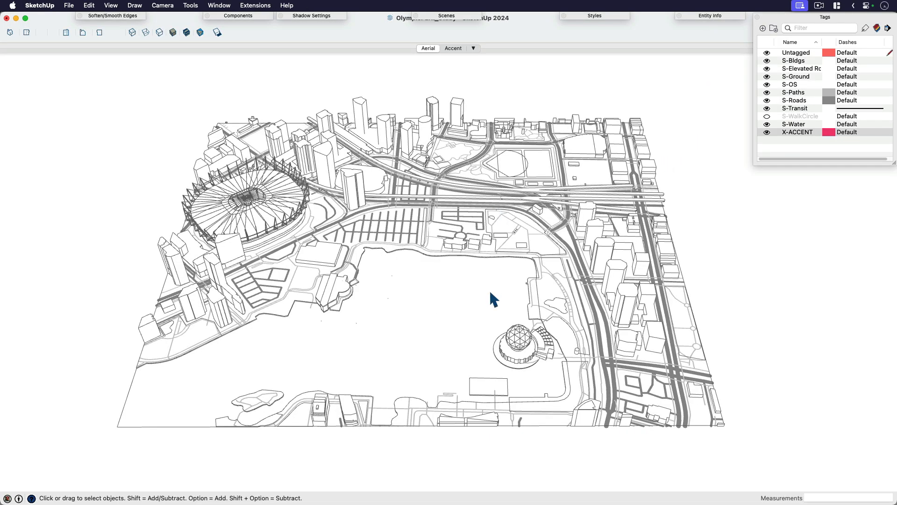
click(798, 133)
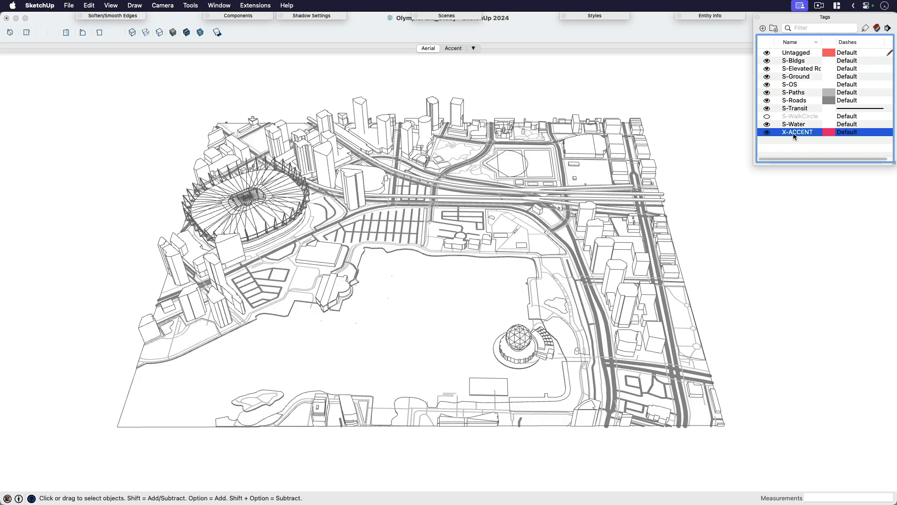
click(792, 133)
drag(809, 19, 779, 42)
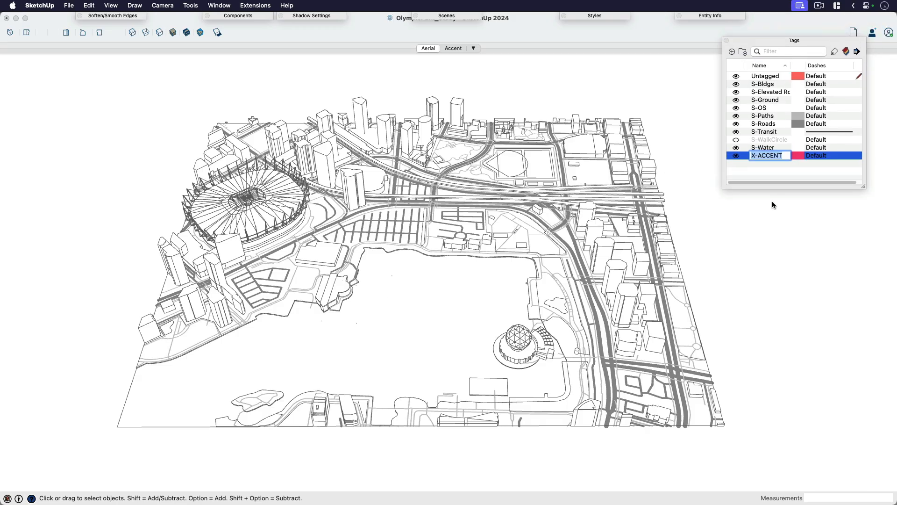
click(773, 156)
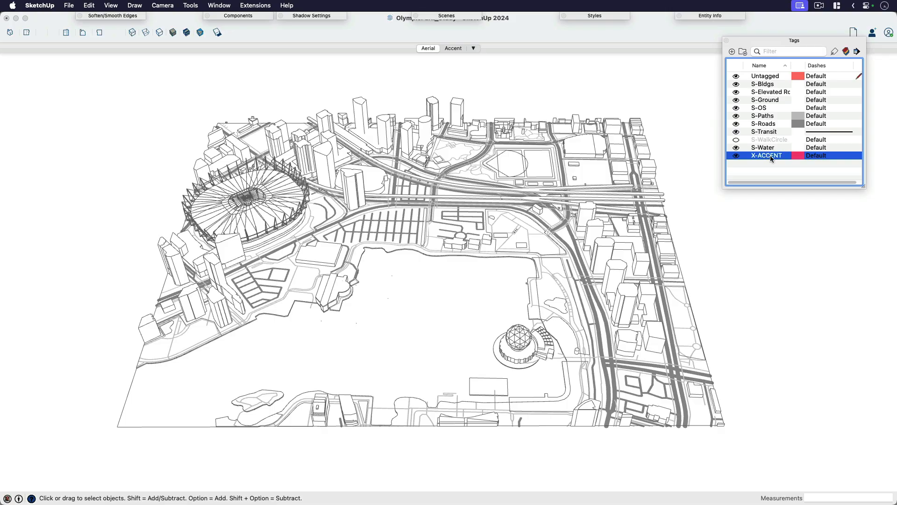
click(835, 52)
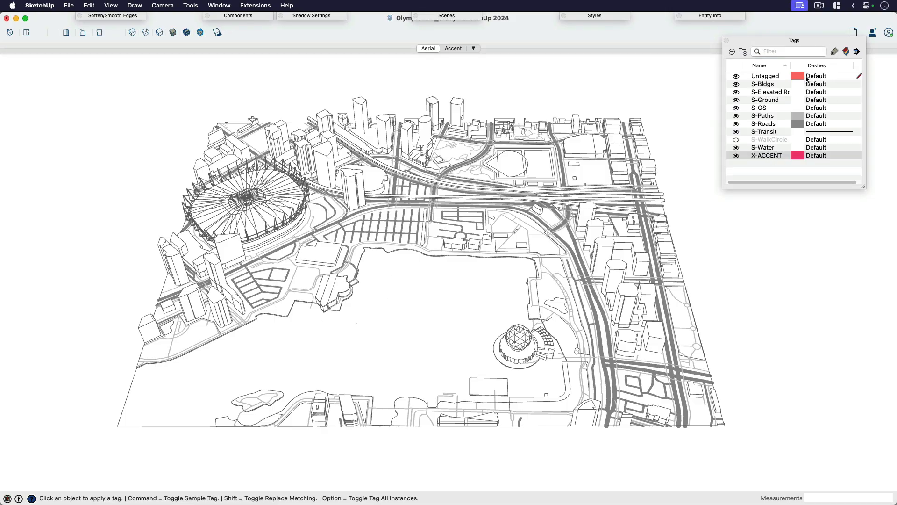
click(416, 298)
key(space)
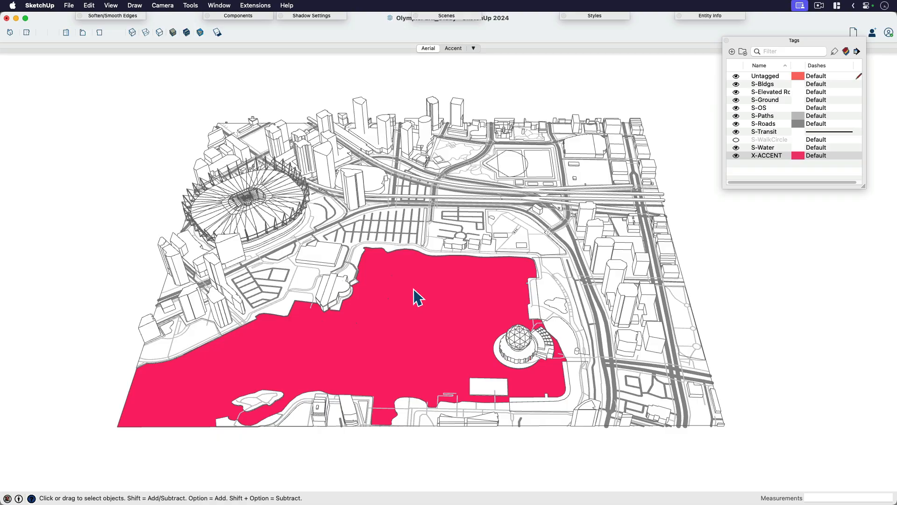
Step: Show the accented water by itself in the Accent scene and capture the window as a screenshot
click(452, 49)
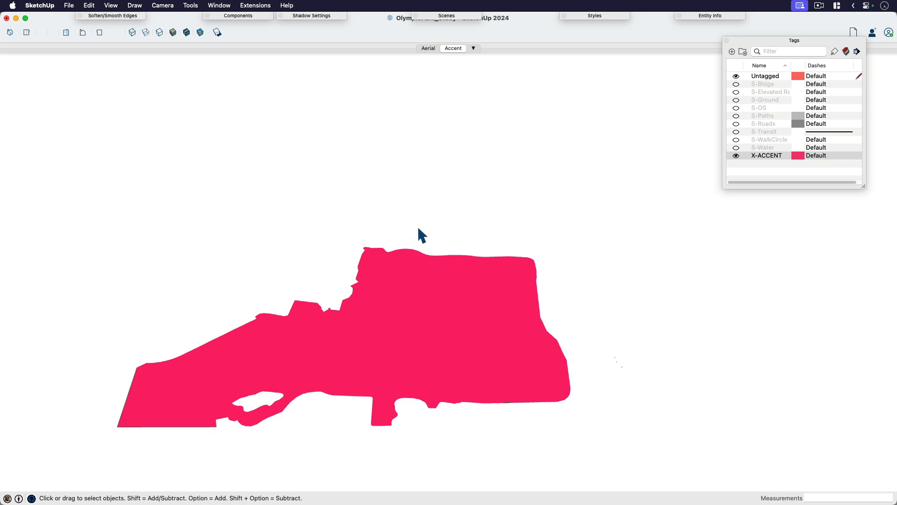
key(super+shift+4)
key(space)
click(421, 241)
click(69, 6)
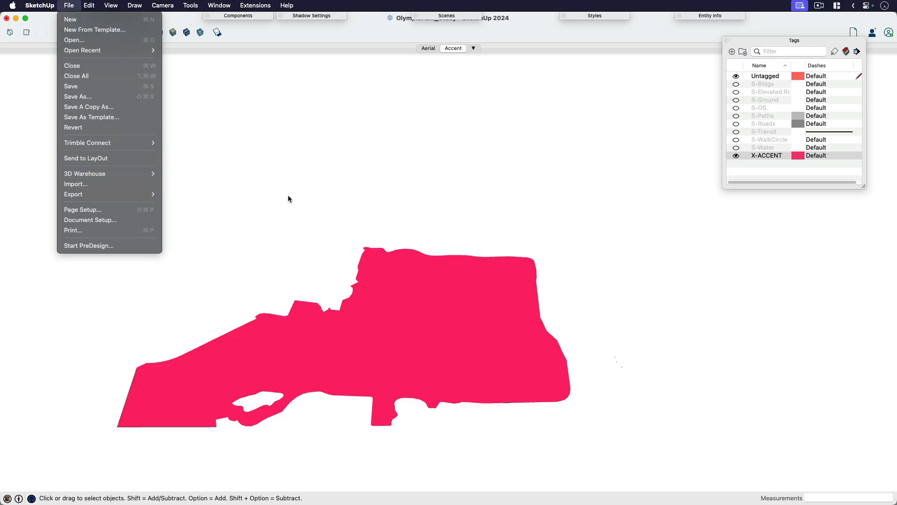
click(361, 208)
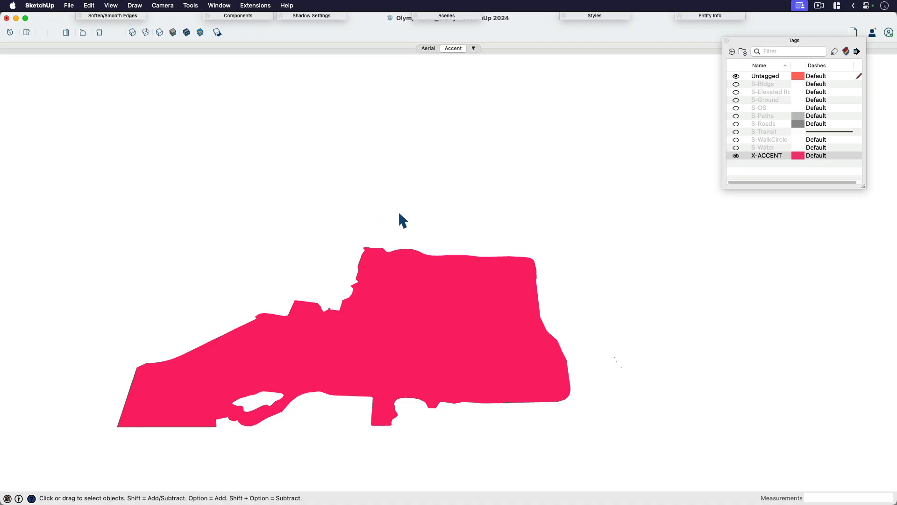
Step: Return to the Aerial scene and reassign the water area to the S-Water tag
click(427, 49)
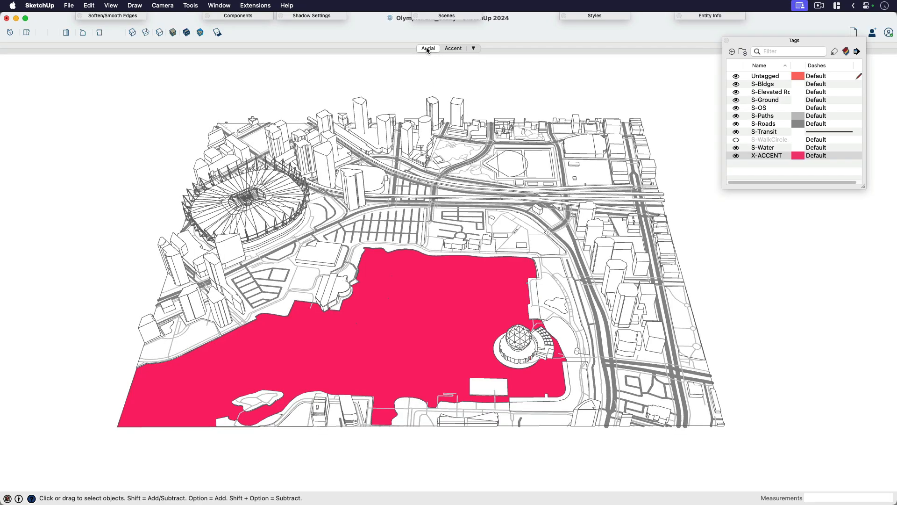
click(763, 147)
click(834, 51)
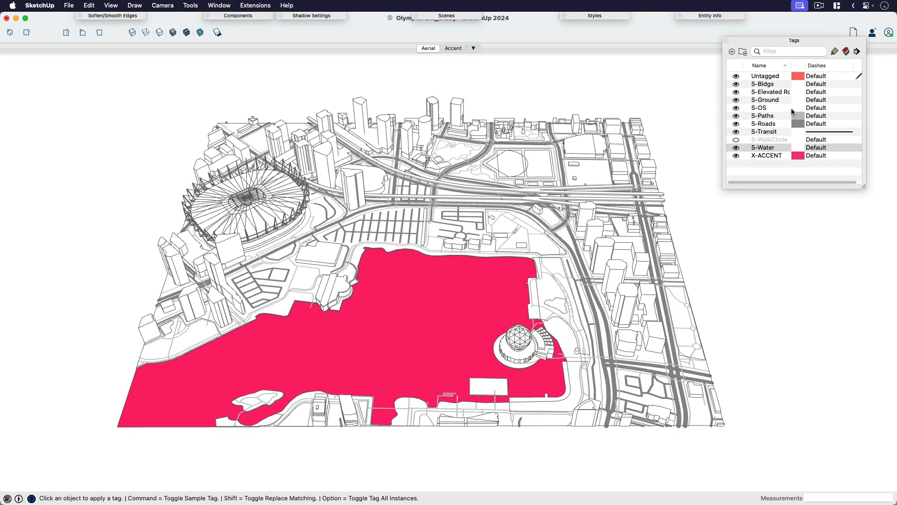
click(462, 340)
key(space)
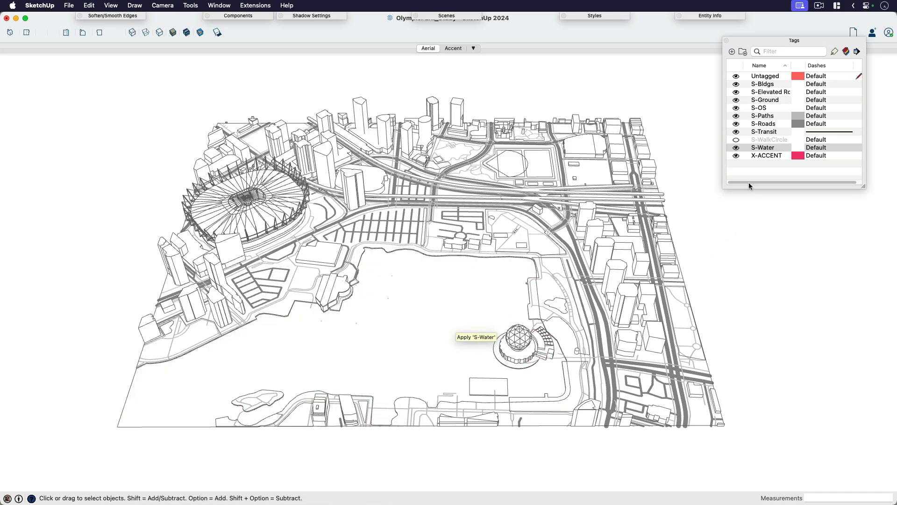
Step: Apply the X-ACCENT tag to the domed building, the large stadium and the neighbouring arena
click(761, 155)
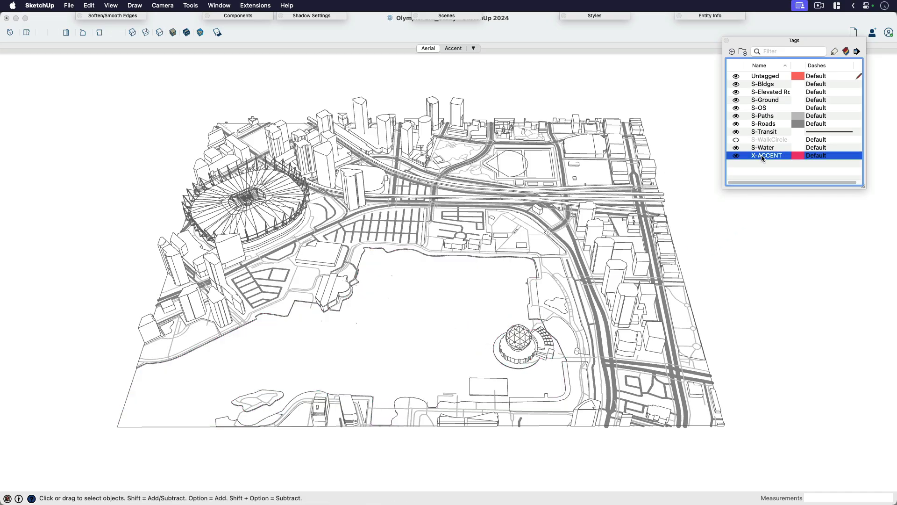
click(834, 52)
click(525, 341)
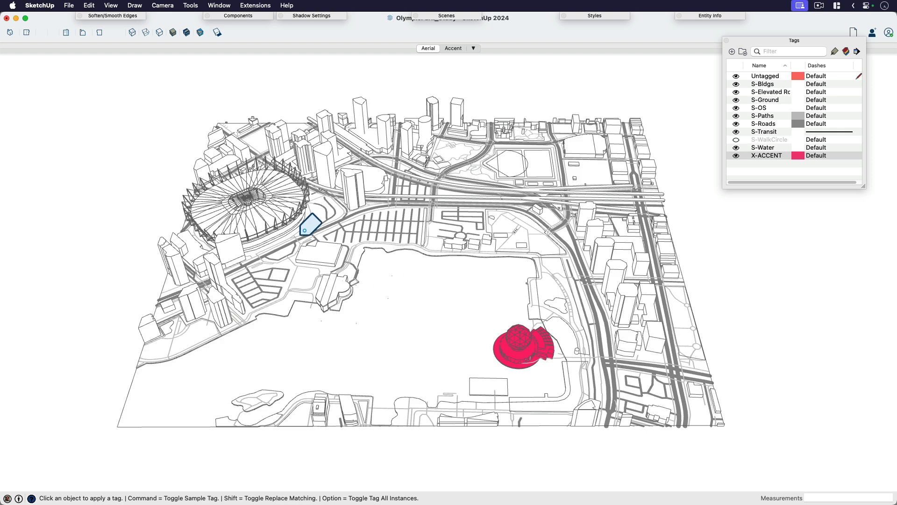
click(290, 211)
click(371, 179)
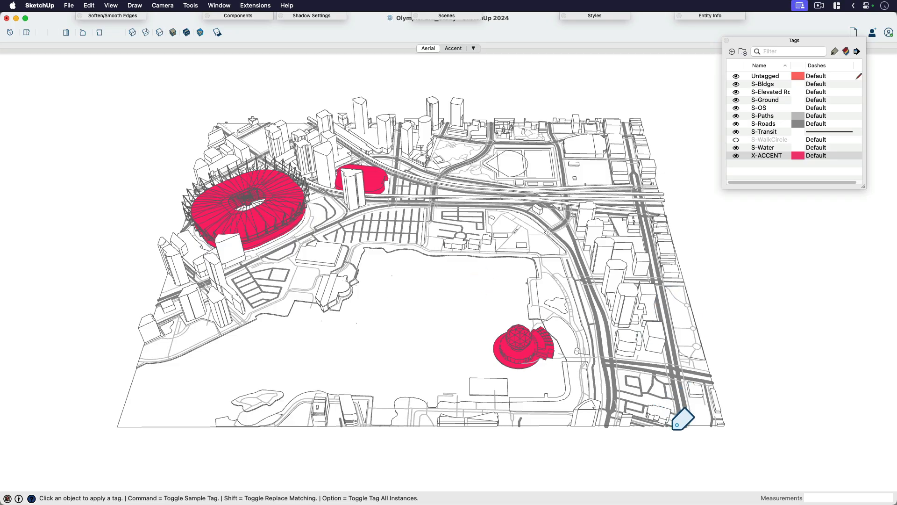
key(space)
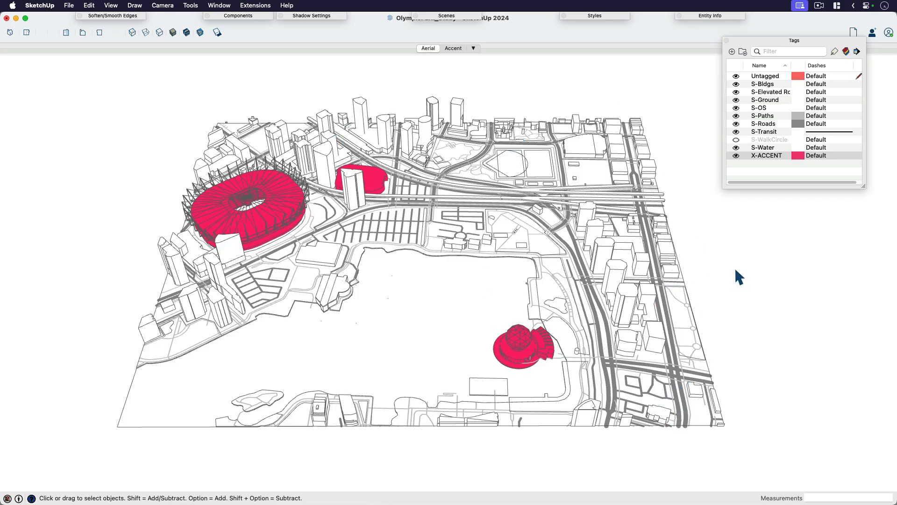
Step: Open the Accent scene and turn off the display of profiles and edges
click(460, 48)
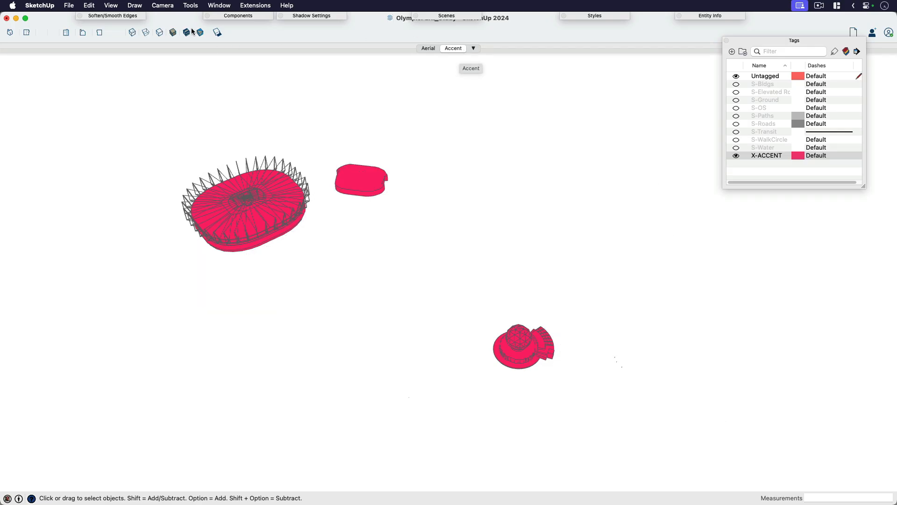
click(111, 6)
mouse_move(154, 173)
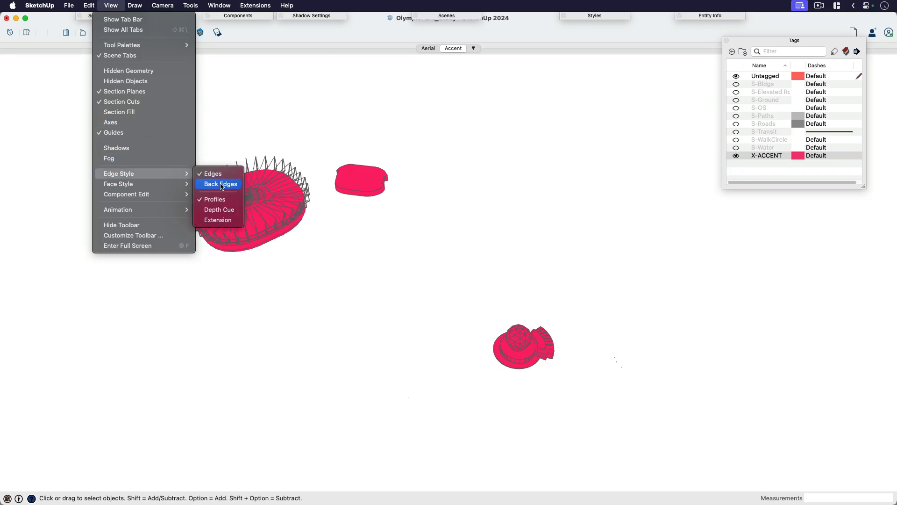
click(211, 198)
click(111, 6)
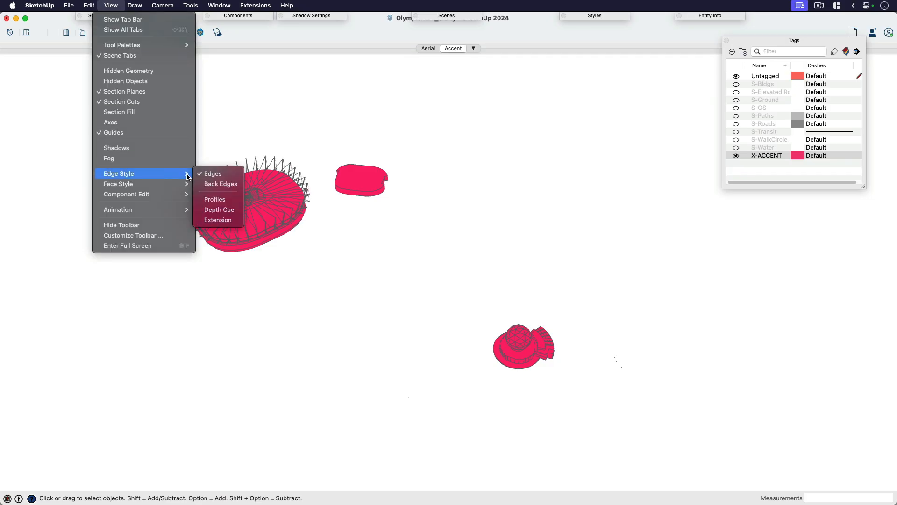
click(217, 173)
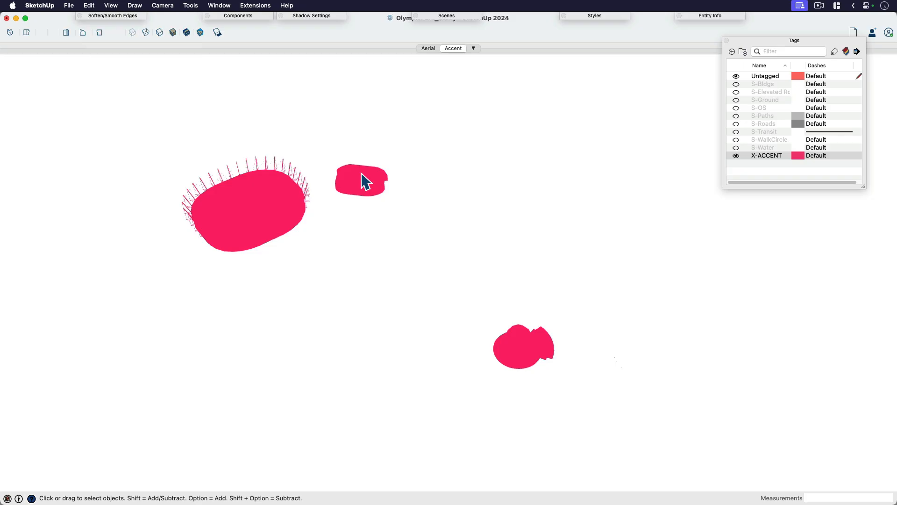
Step: Update the Accent scene so it stores the display without edges
double_click(596, 18)
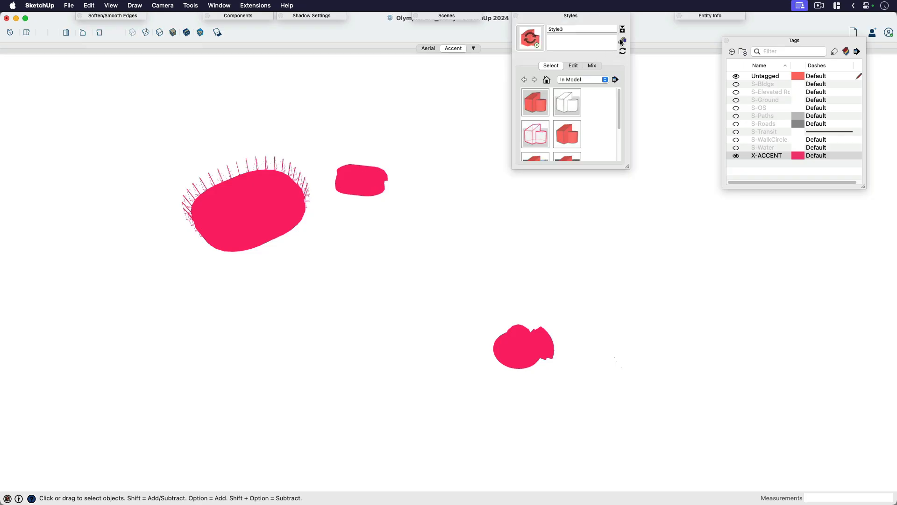
double_click(582, 15)
right_click(456, 52)
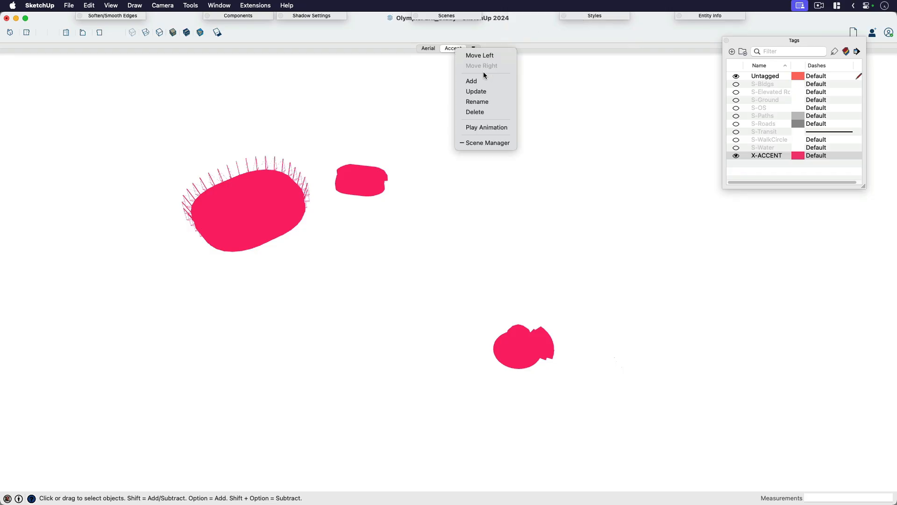
click(483, 91)
Step: Compare the Aerial scene with the Accent scene and capture the Accent window as a screenshot
click(430, 48)
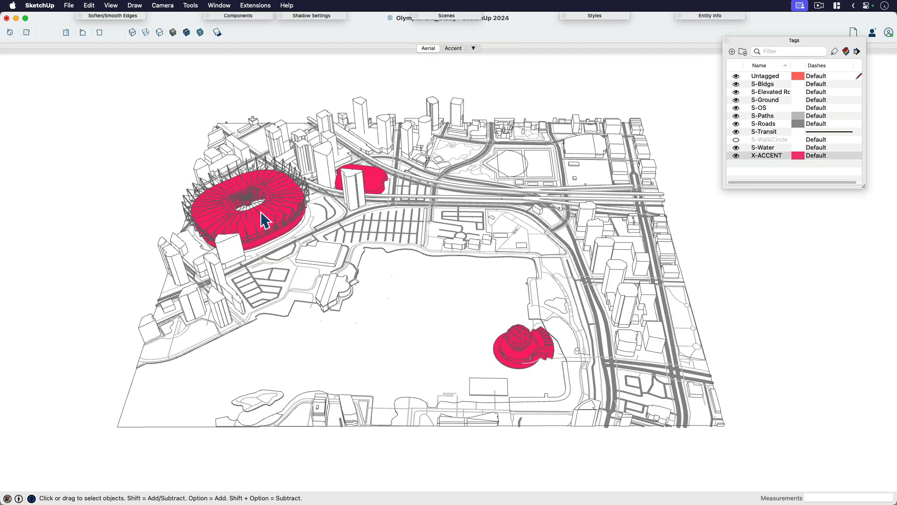
click(454, 48)
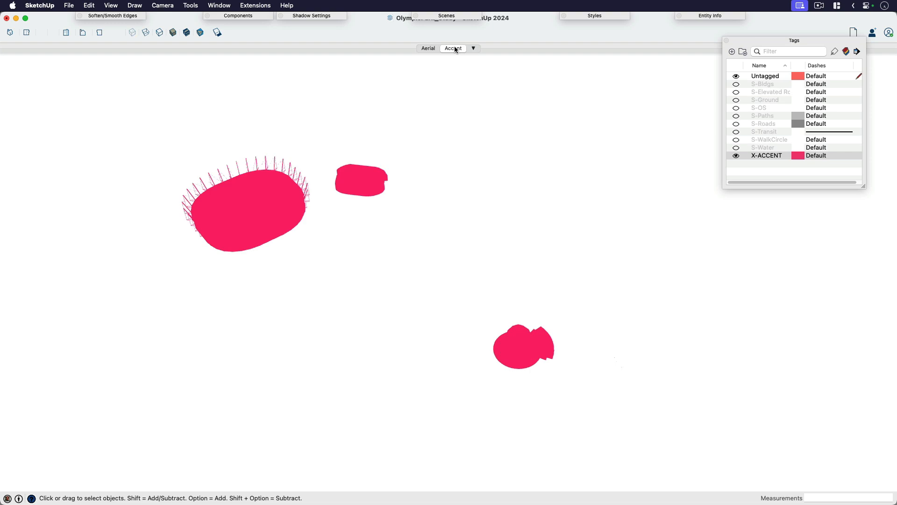
key(super+shift+4)
key(space)
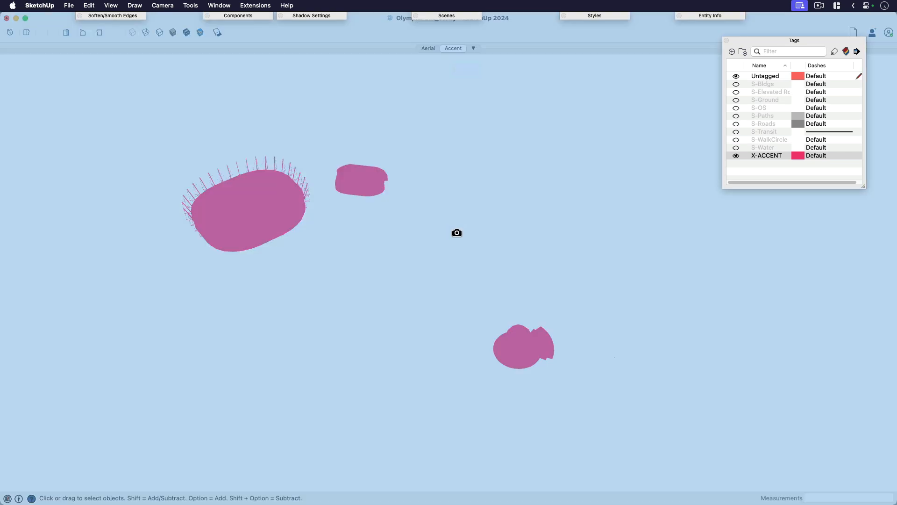
click(457, 233)
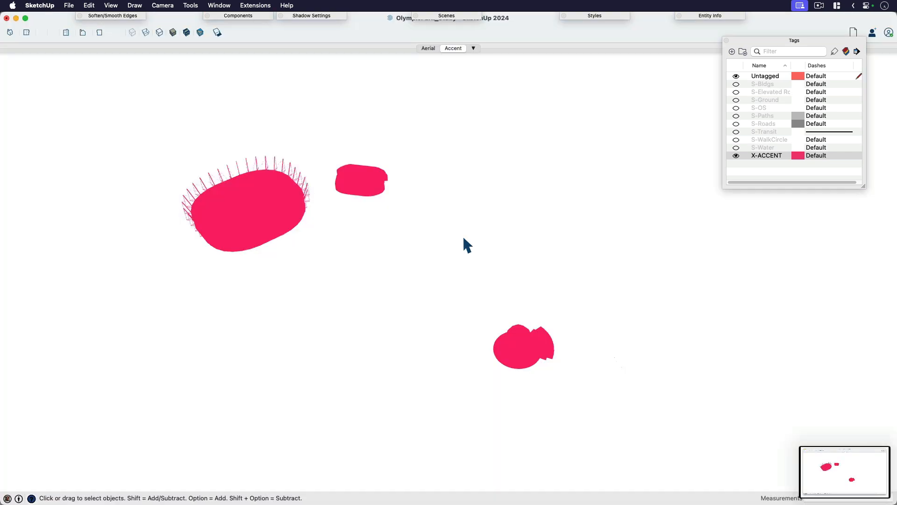
Step: Return to the Aerial scene and reassign the large stadium, neighbouring arena and domed building to the S-Bldgs tag
click(430, 49)
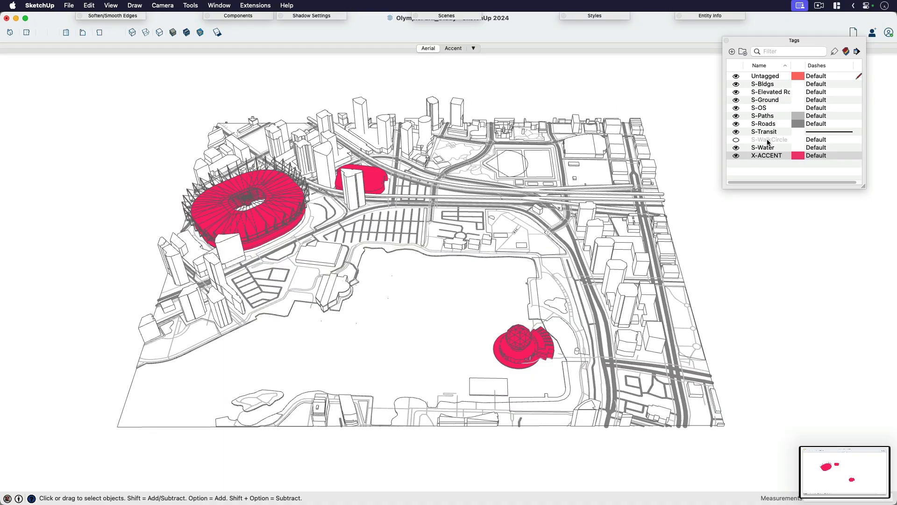
click(767, 84)
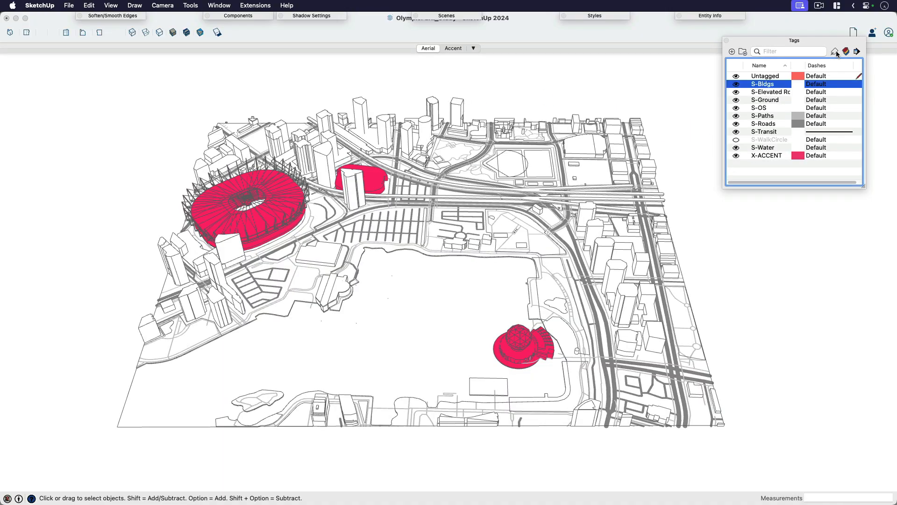
click(835, 51)
click(377, 181)
click(535, 343)
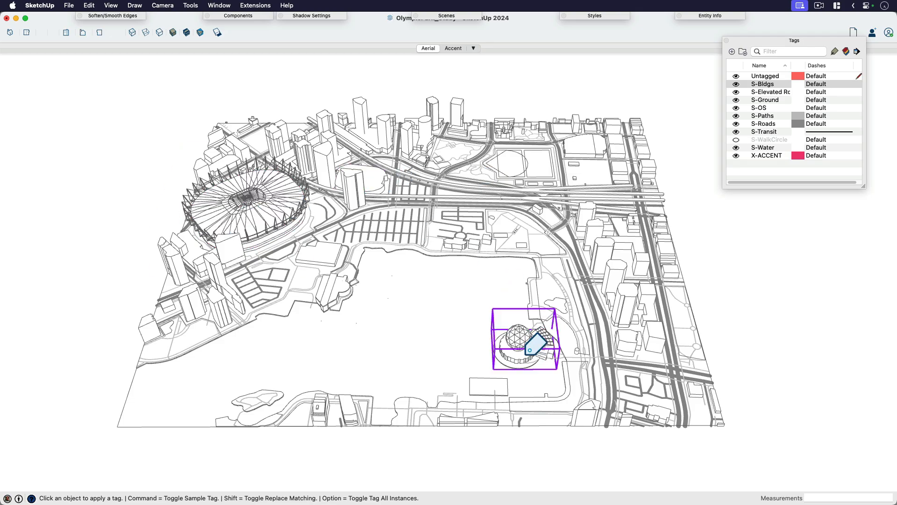
key(space)
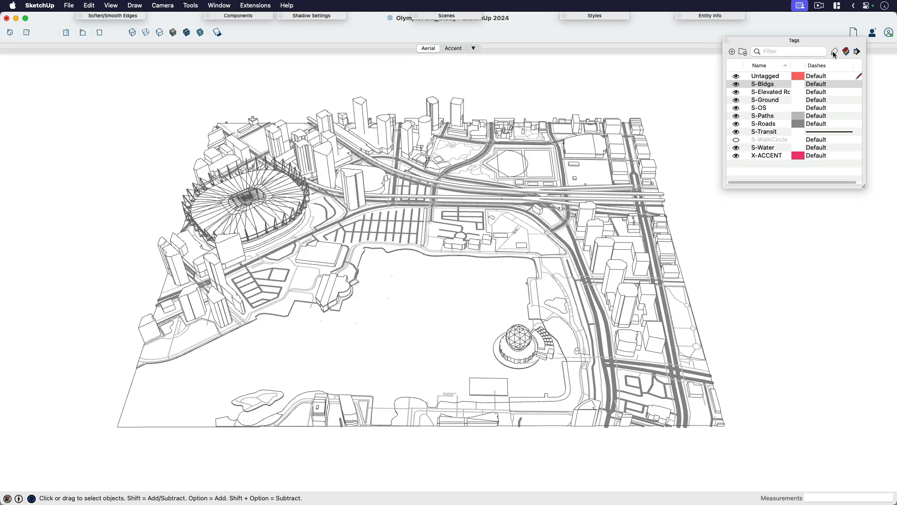
click(758, 155)
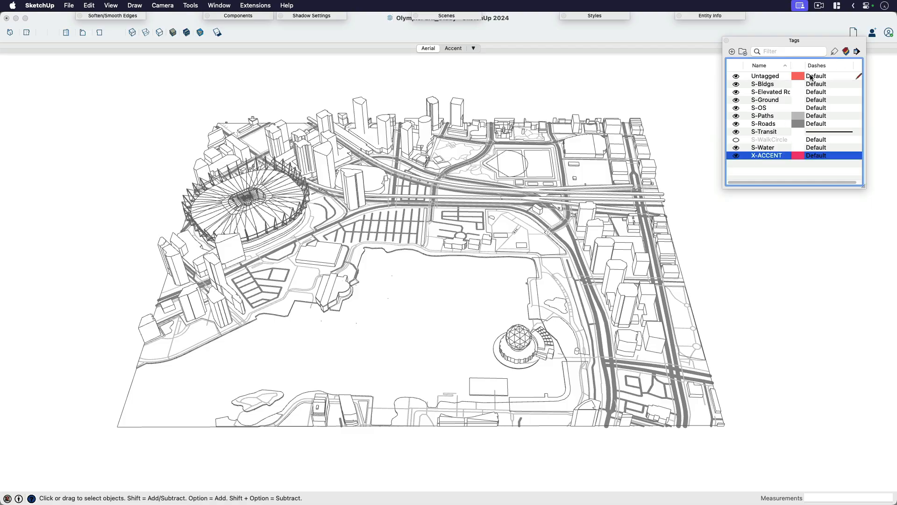
click(835, 52)
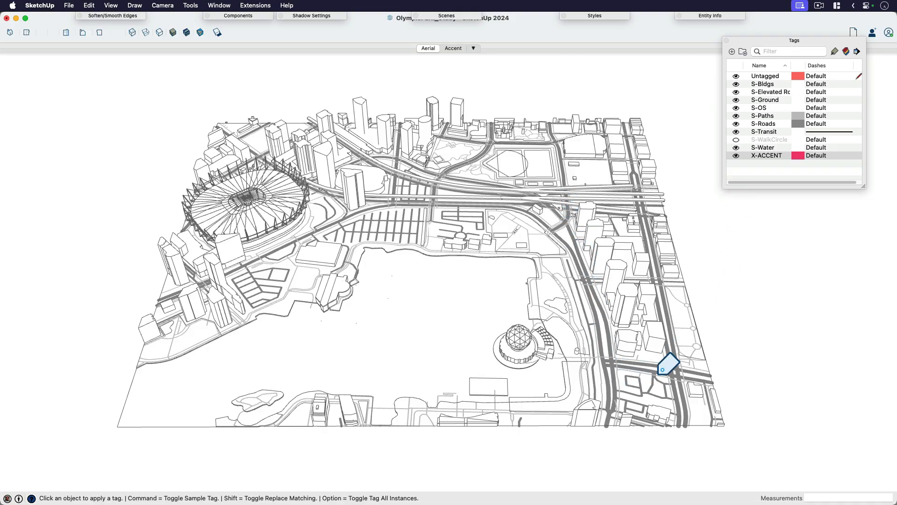
key(space)
Step: Examine the roads and towers around the domed building up close and from another angle, and return to the Aerial scene
scroll(645, 371, up, 3)
scroll(636, 372, up, 5)
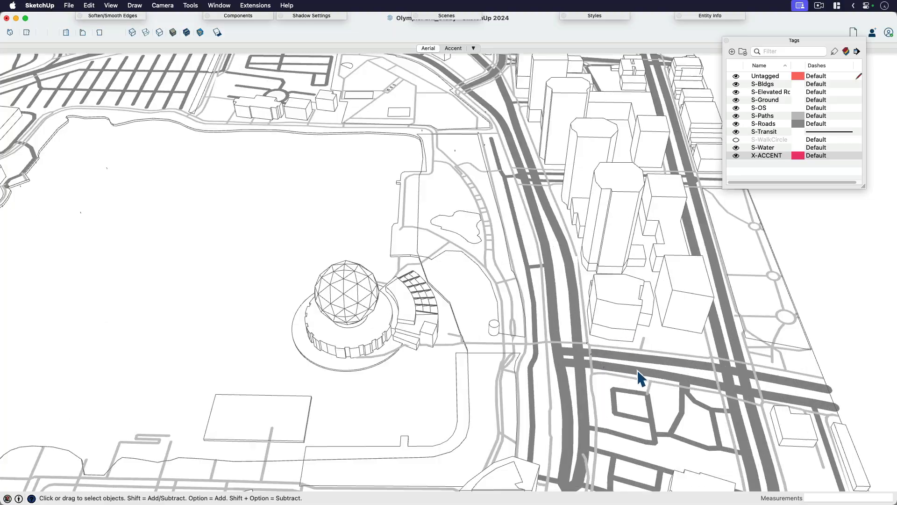
middle_drag(637, 371, 686, 377)
click(650, 324)
key(alt+h)
scroll(597, 323, down, 3)
scroll(548, 349, down, 3)
scroll(540, 277, down, 3)
middle_drag(547, 349, 608, 156)
scroll(541, 276, up, 5)
scroll(545, 251, down, 5)
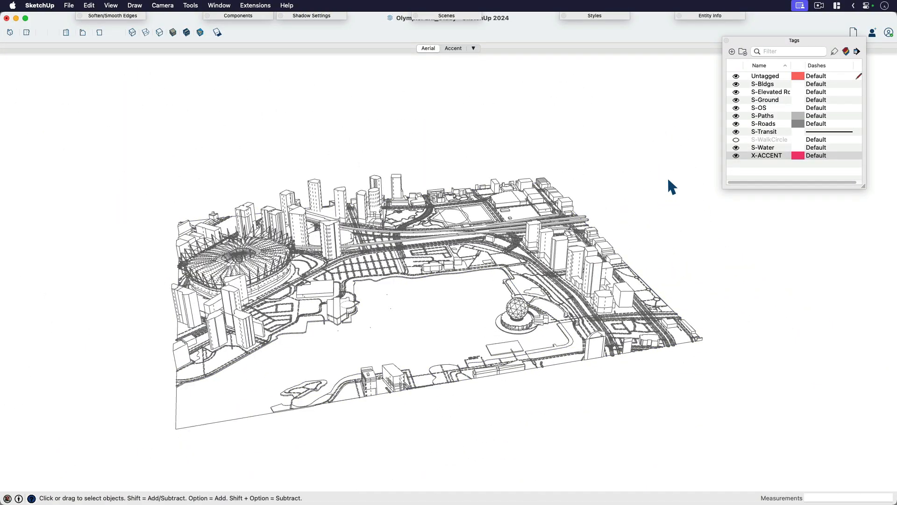
click(427, 49)
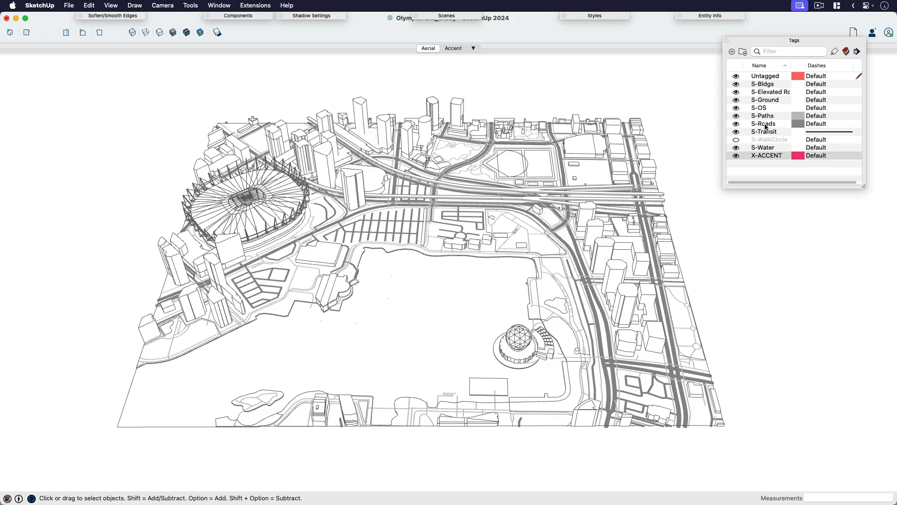
click(835, 51)
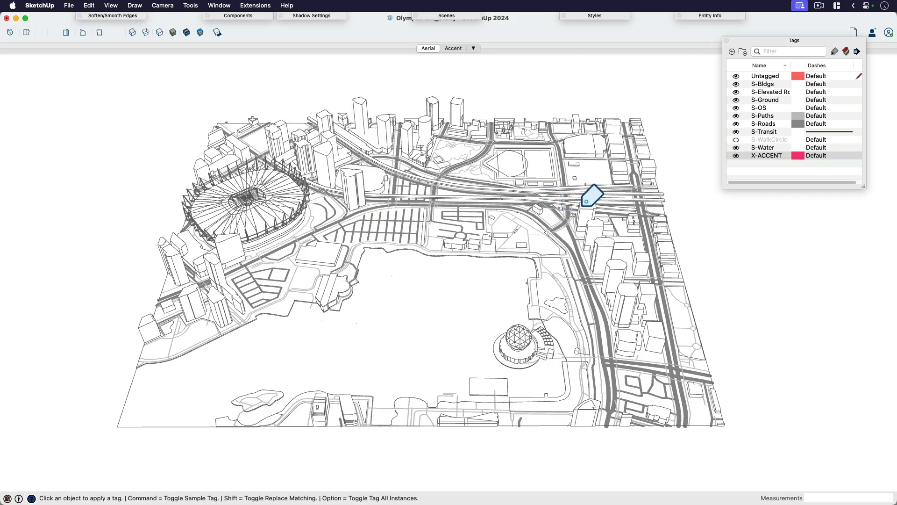
key(space)
click(761, 156)
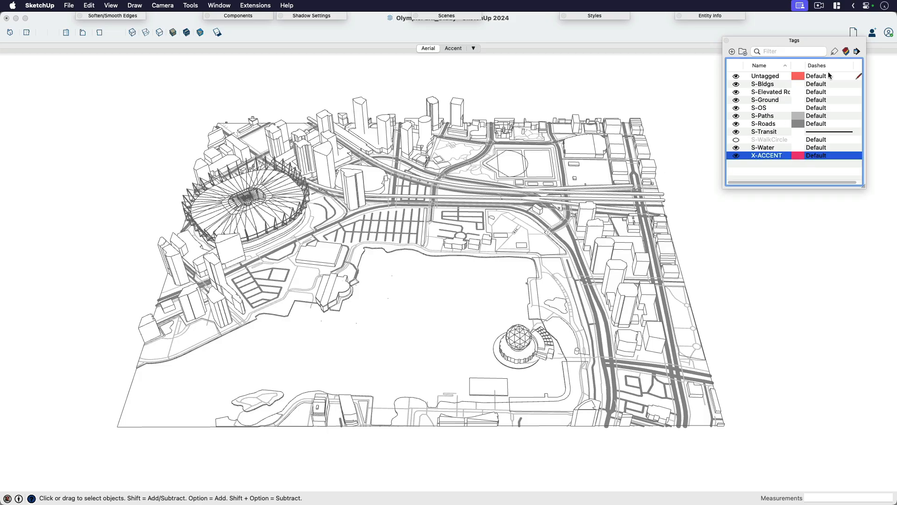
click(835, 51)
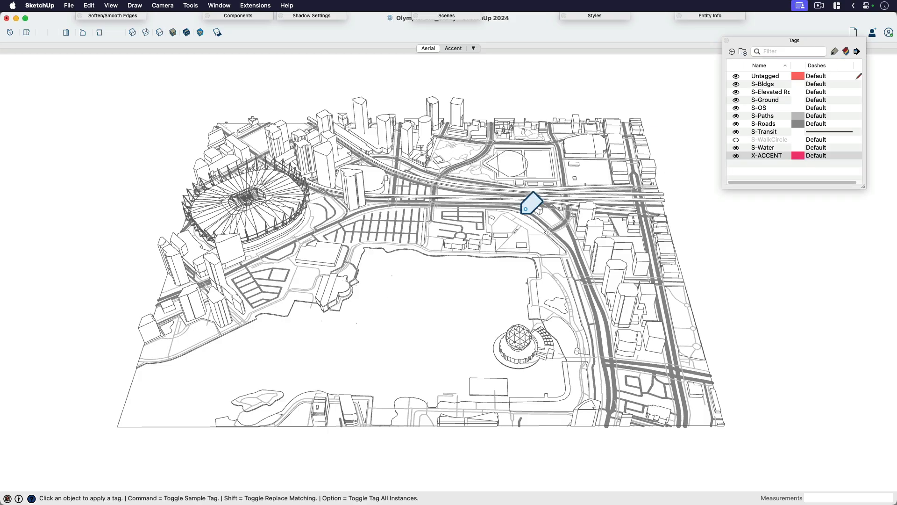
key(space)
Step: Open the elevated road group nearer the water and set all of its geometry to Untagged
click(539, 202)
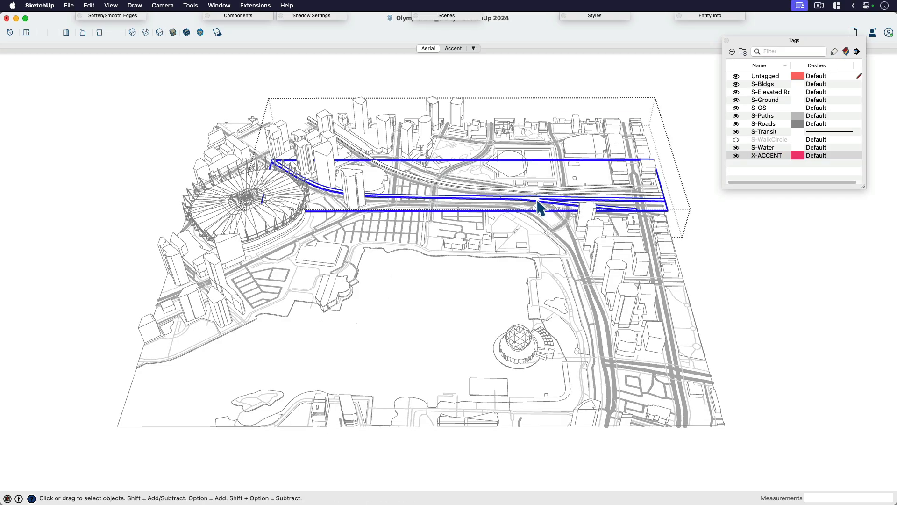
double_click(539, 202)
click(539, 201)
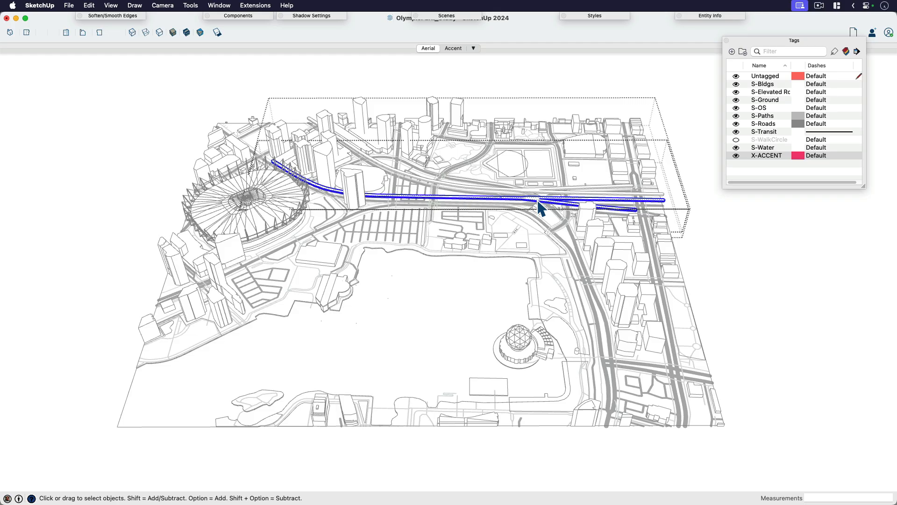
click(703, 16)
click(733, 48)
click(683, 60)
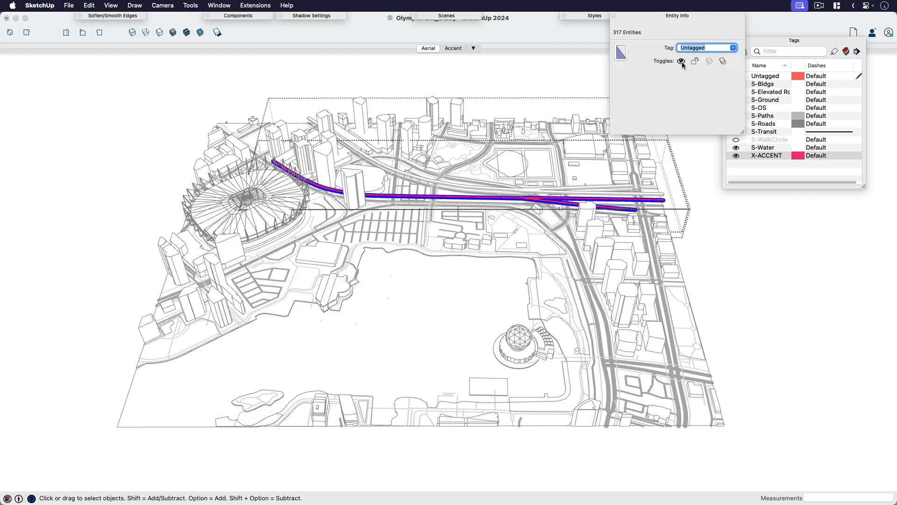
click(587, 70)
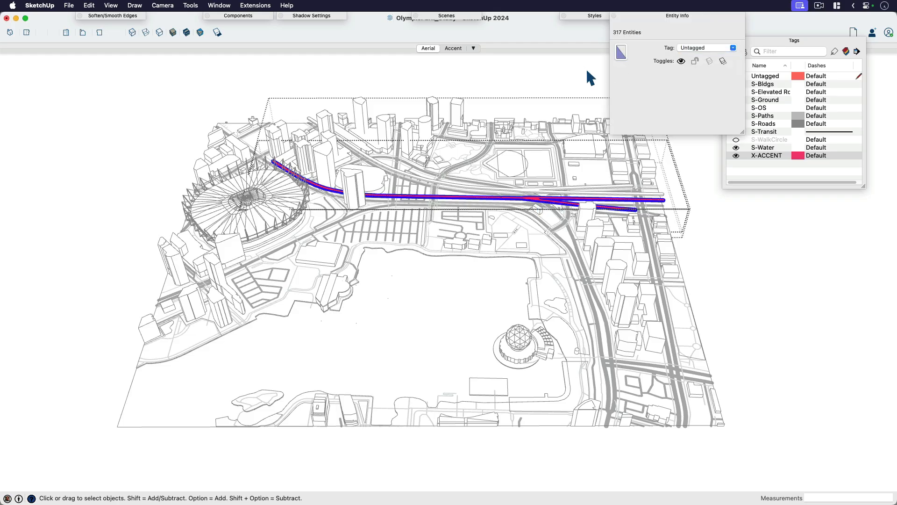
click(563, 69)
click(547, 78)
Step: Open the second elevated road group behind it, select everything inside and set that geometry to Untagged
click(539, 193)
double_click(539, 193)
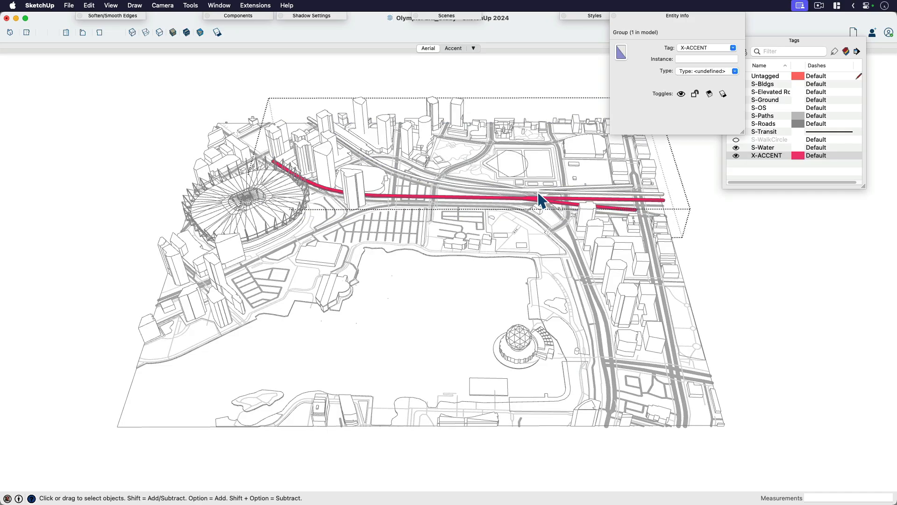
click(538, 193)
double_click(539, 192)
click(540, 193)
key(super+a)
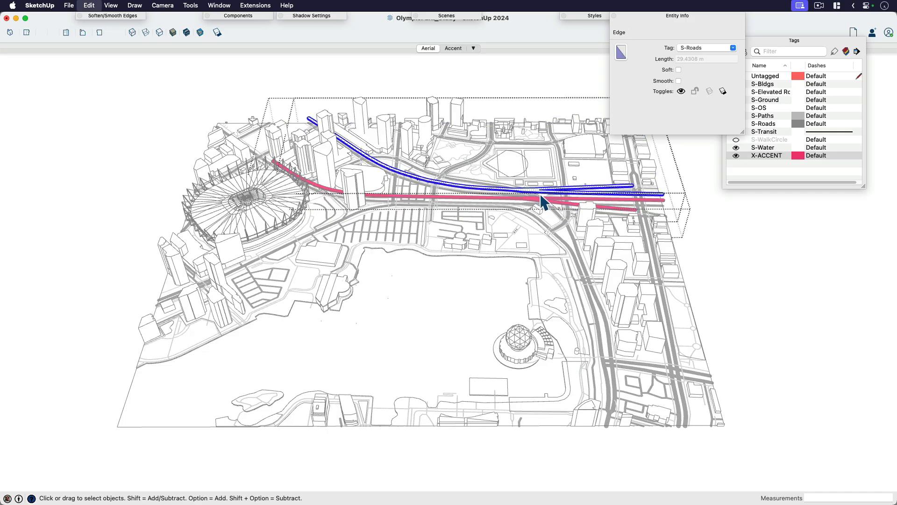
click(733, 49)
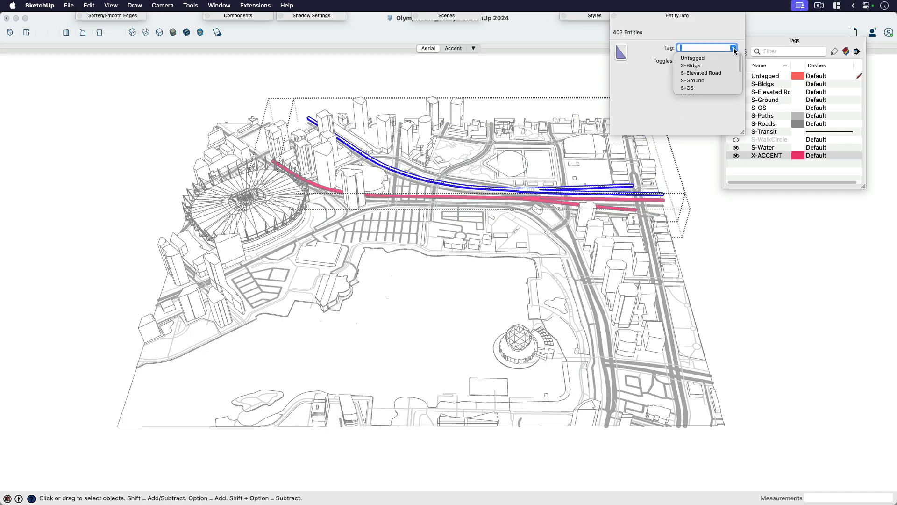
click(704, 59)
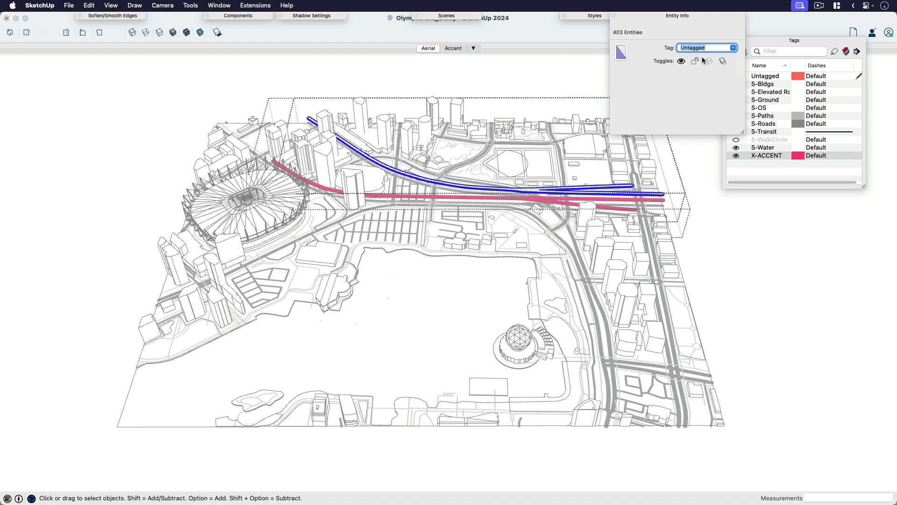
Step: Assign the X-ACCENT tag to the second elevated road group and leave group editing
click(538, 196)
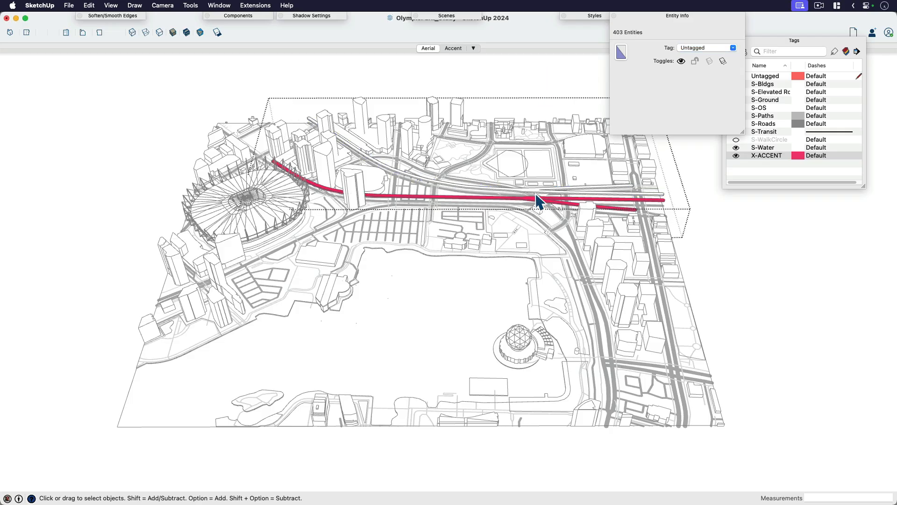
click(707, 48)
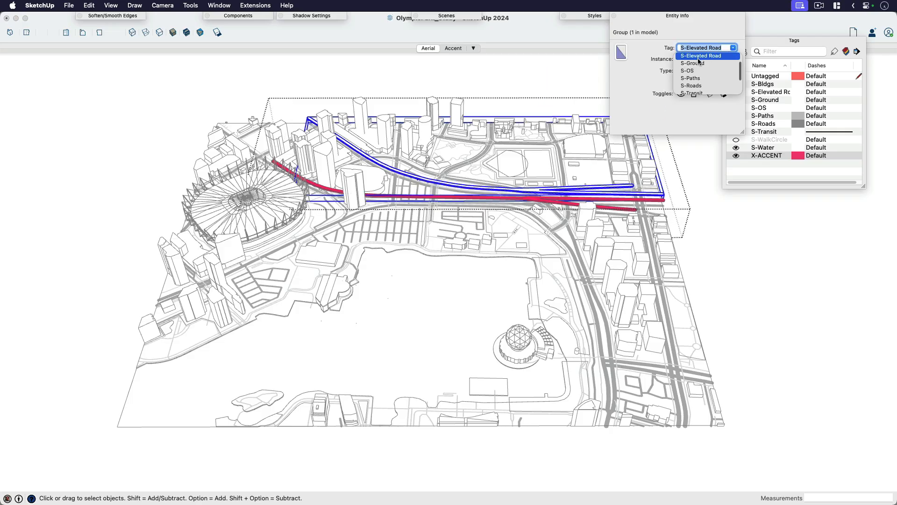
click(695, 59)
click(571, 68)
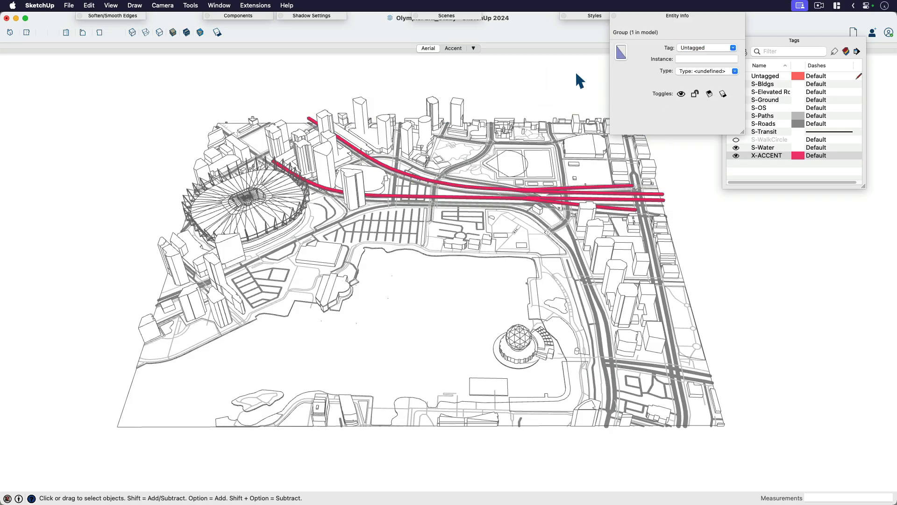
click(683, 17)
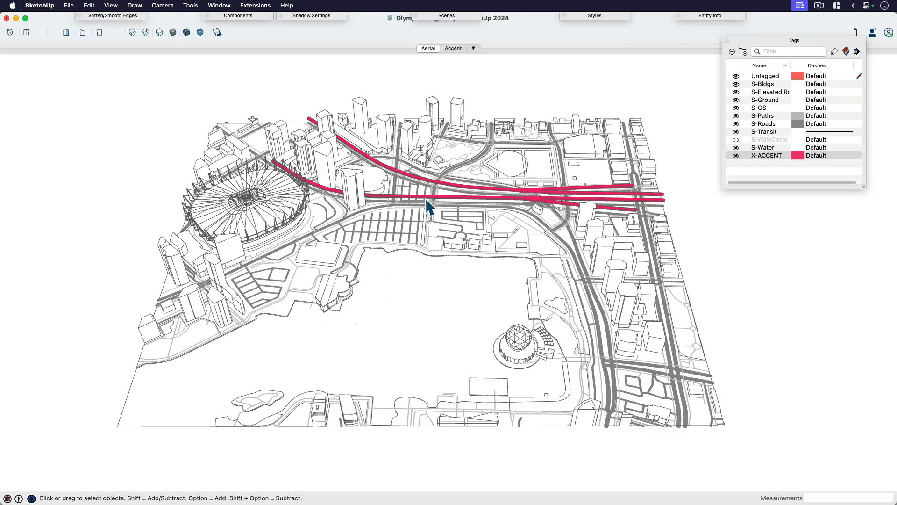
Step: Switch to the Accent scene and capture a window screenshot of the accent-coloured elevated roads
click(458, 48)
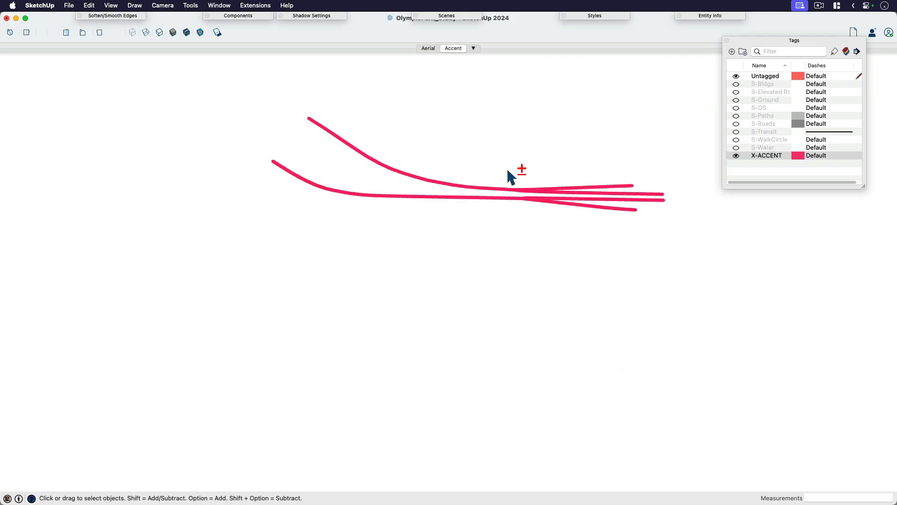
key(super+shift+4)
key(space)
click(494, 216)
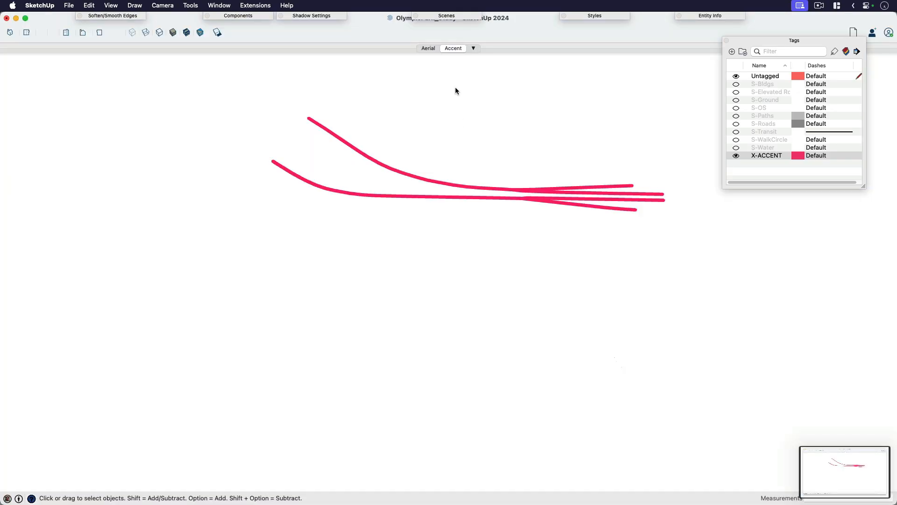
Step: Return to the Aerial scene and retag all X-ACCENT elevated roads with the original S-Elevated road tag using the Tag tool
click(429, 49)
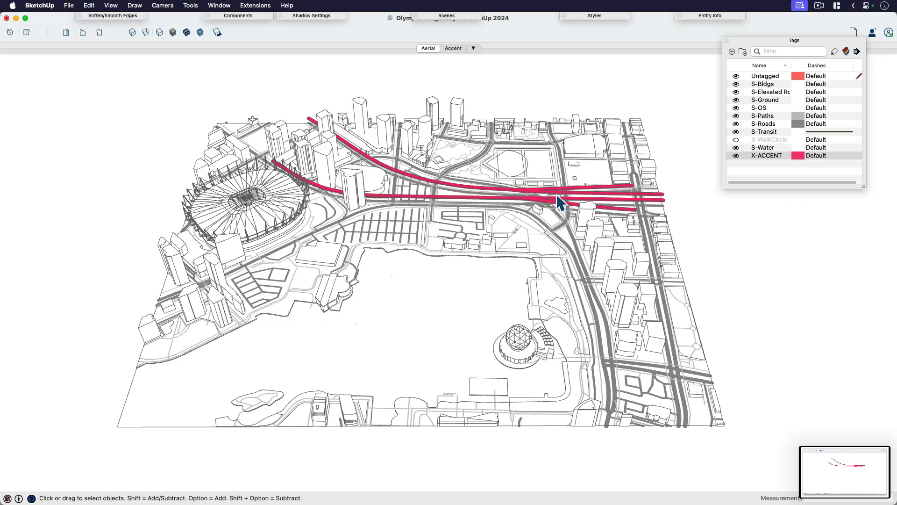
click(759, 92)
click(844, 52)
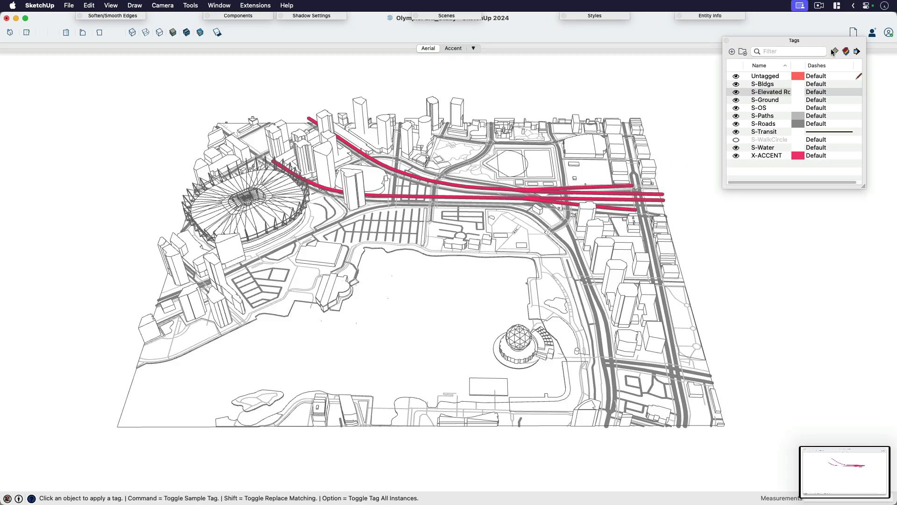
click(567, 206)
key(space)
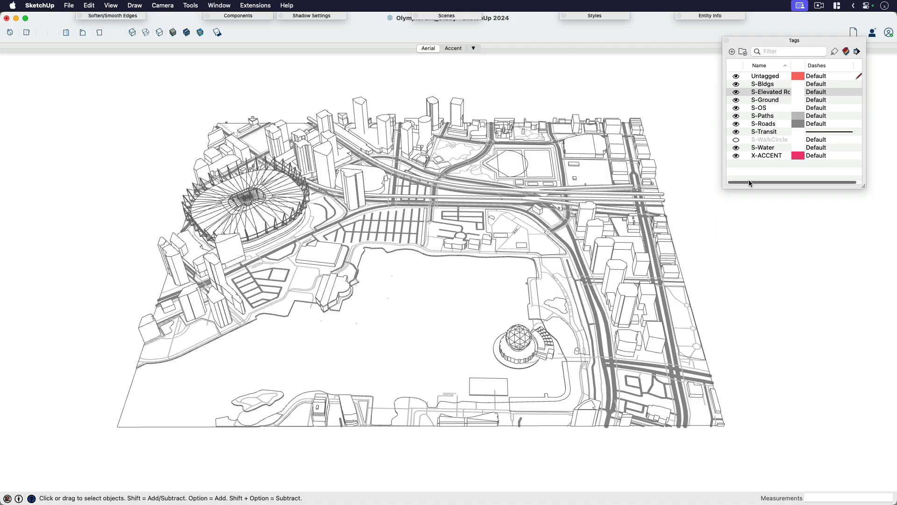
Step: Retag all S-Bldgs context buildings as X-ACCENT by replacing the matching tag
click(765, 156)
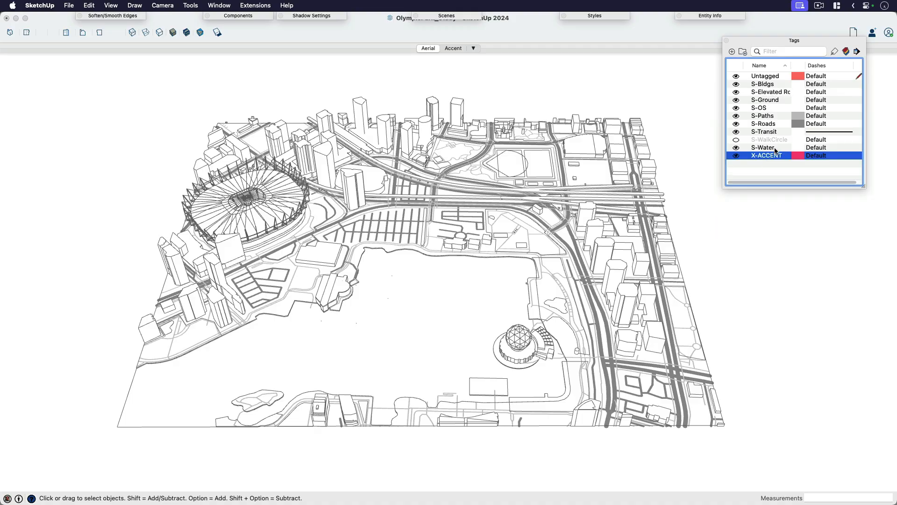
click(834, 51)
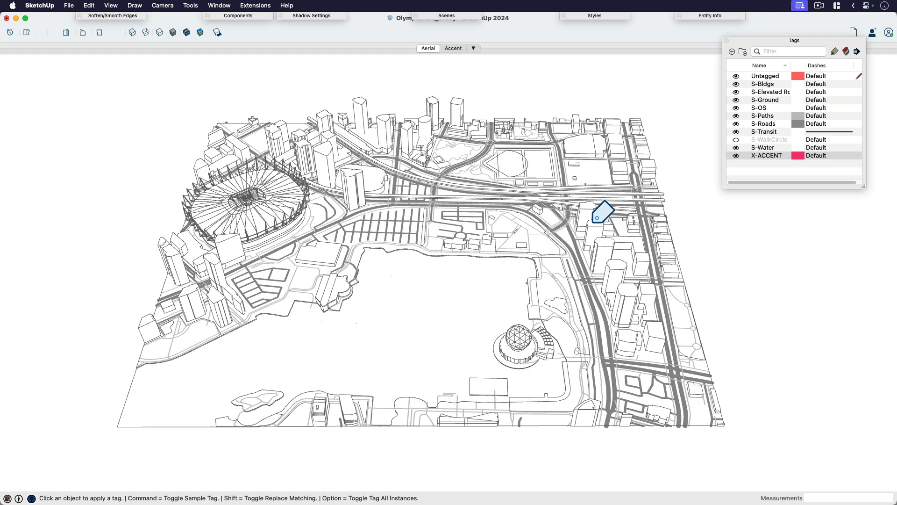
click(600, 213)
Step: Switch to the Accent scene, capture a window screenshot of the accent-coloured context buildings and leave the Tag tool
click(451, 48)
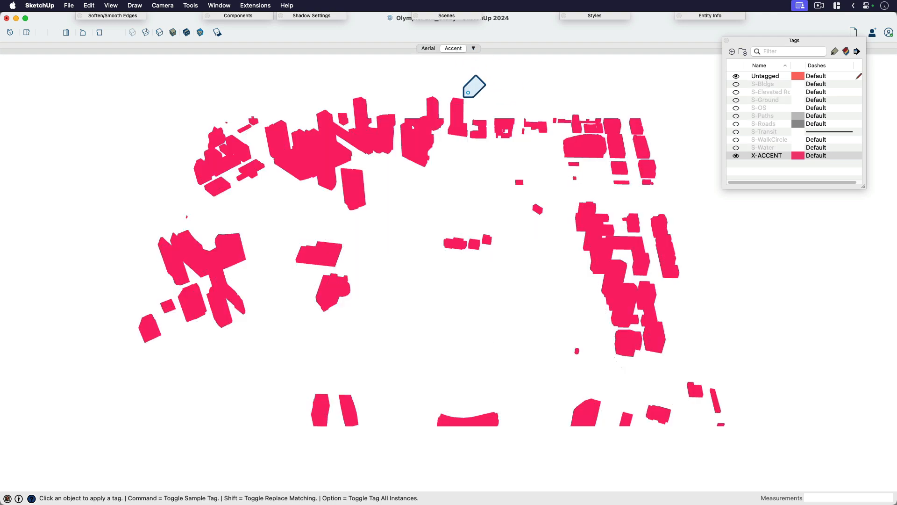
key(super+shift+4)
key(space)
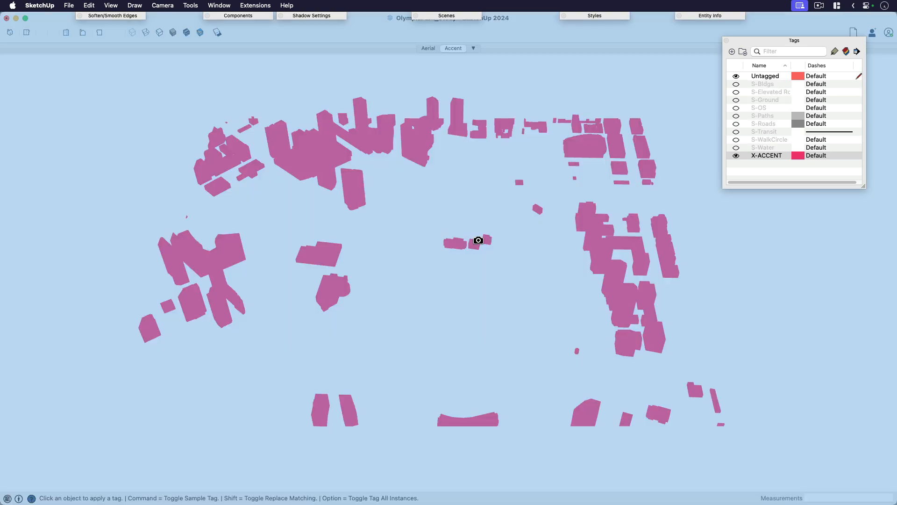
click(478, 241)
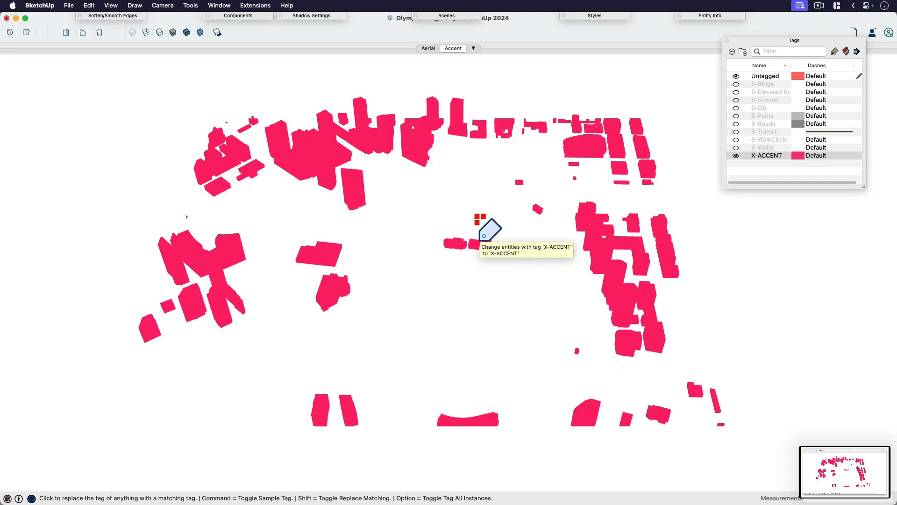
key(space)
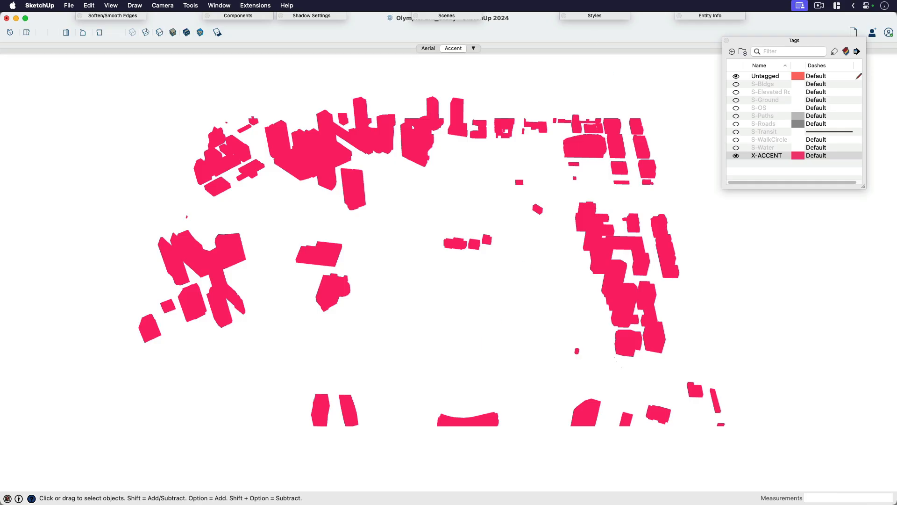
Step: Switch to the DESIGN STRATEGIES layout in InDesign
key(super+Tab)
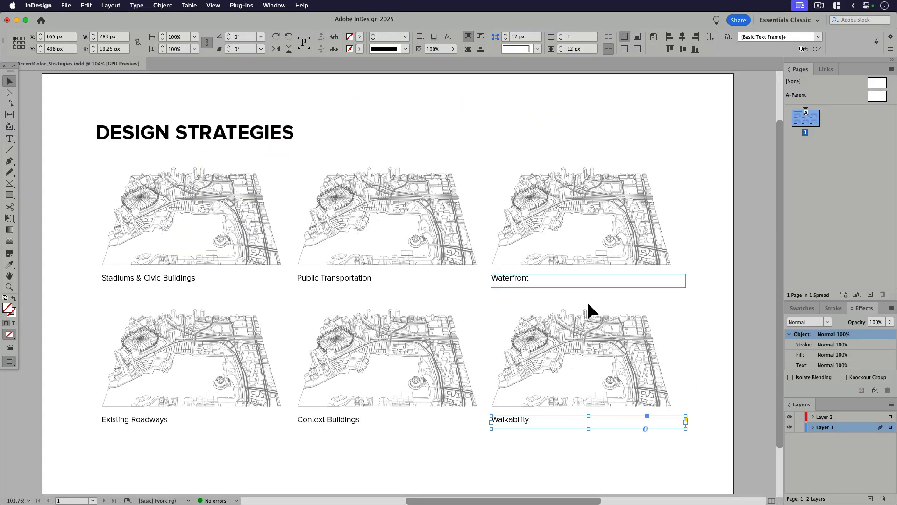
drag(593, 311, 602, 308)
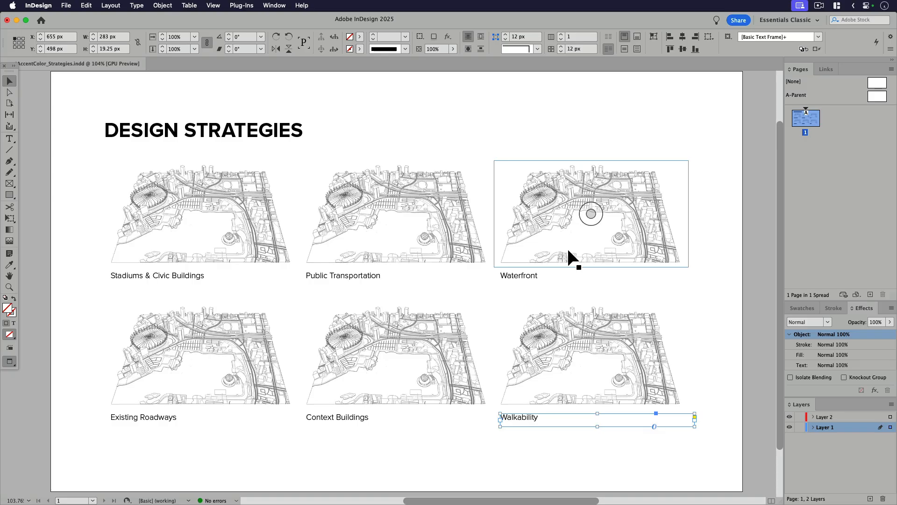
drag(568, 251, 646, 251)
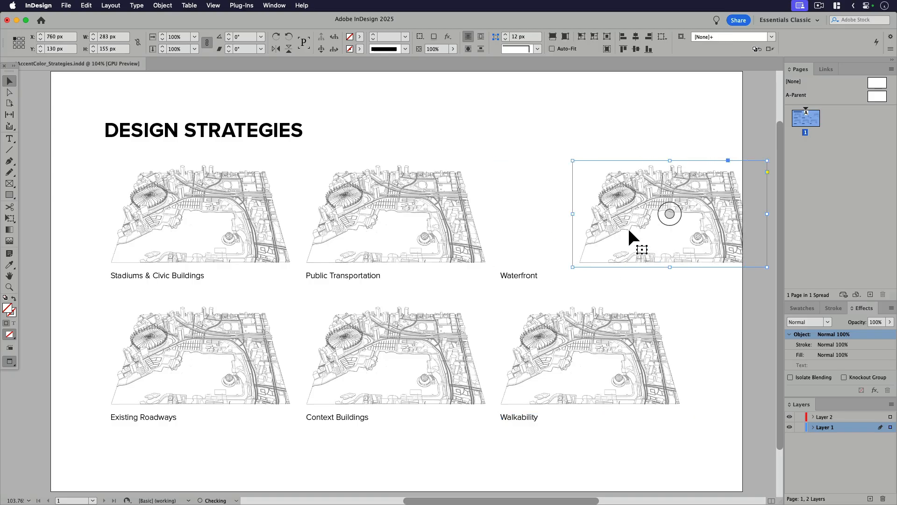
key(super+z)
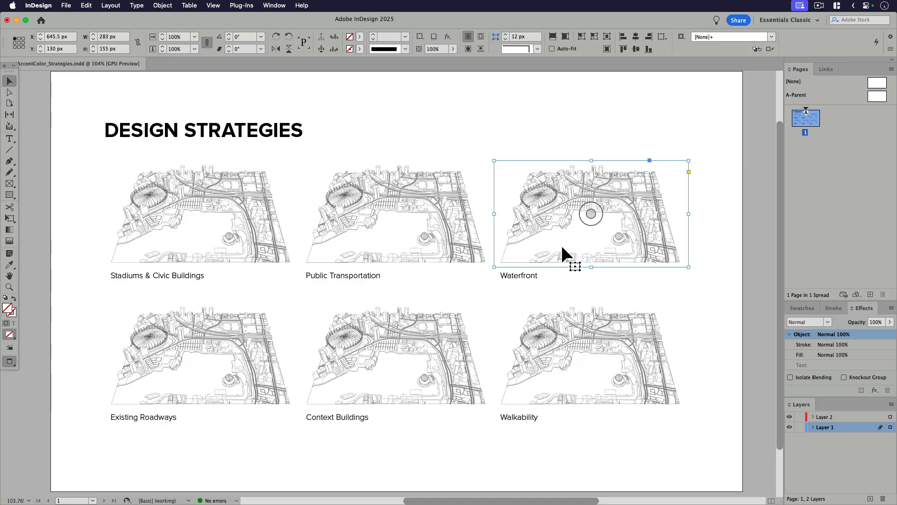
key(super+alt+shift+e)
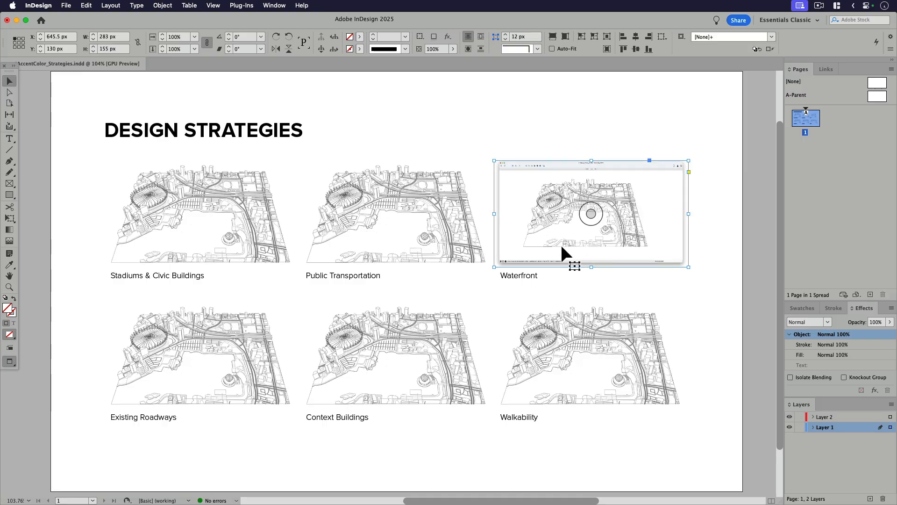
key(super+z)
Step: Pull the upper Waterfront image aside to check for the copy underneath, and undo the move
click(629, 270)
click(628, 256)
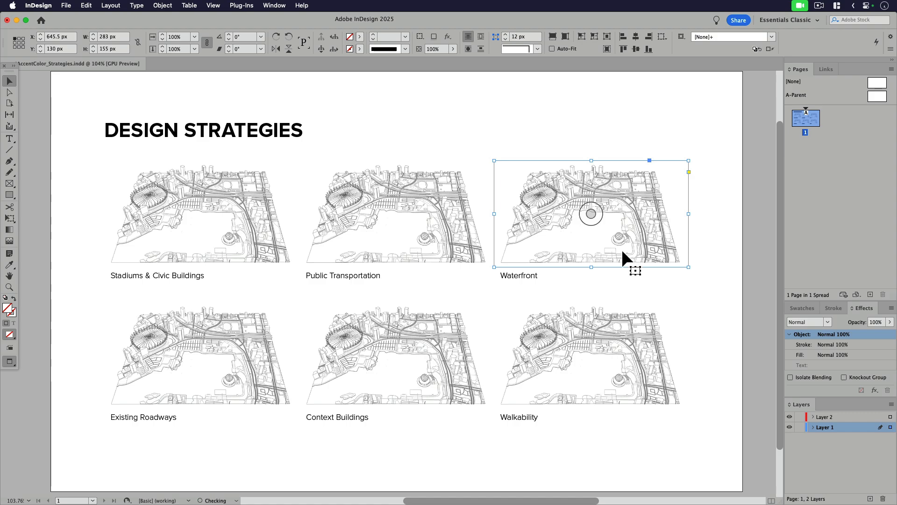
drag(623, 257, 712, 248)
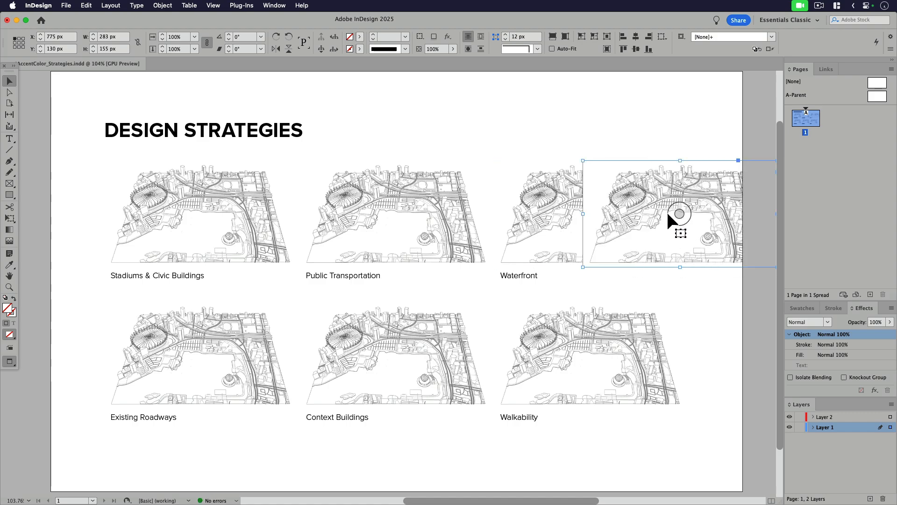
key(super+z)
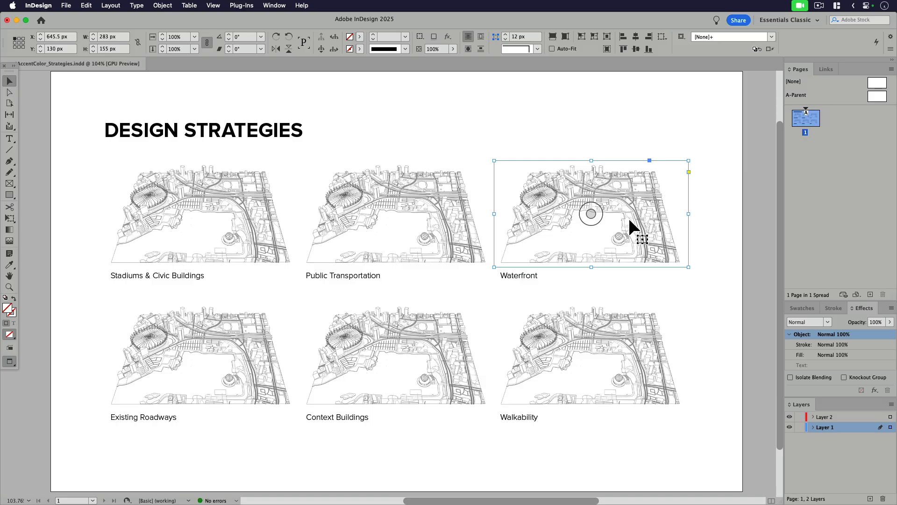
Step: Replace the upper Waterfront image with Screenshot 2025-10-06 at 6.24.01 PM from the Desktop, browsing the files in column view
key(super+d)
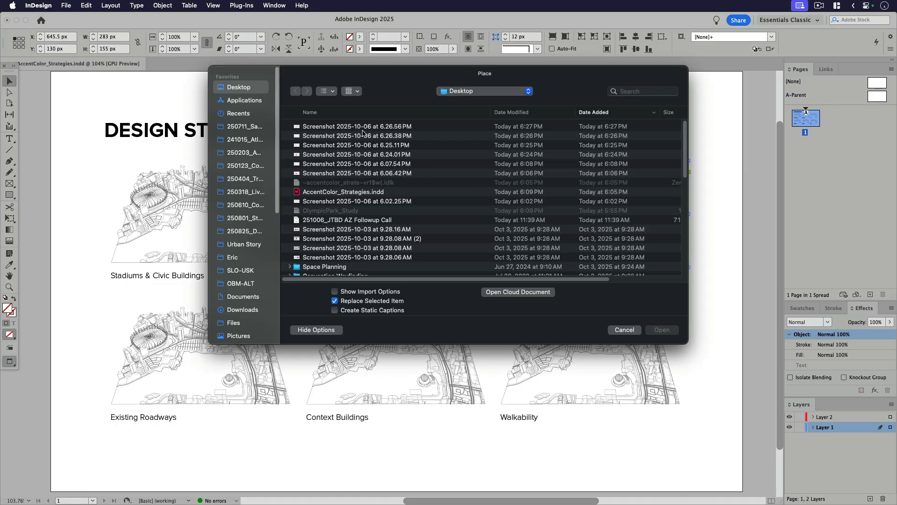
click(334, 92)
click(353, 154)
scroll(356, 203, down, 10)
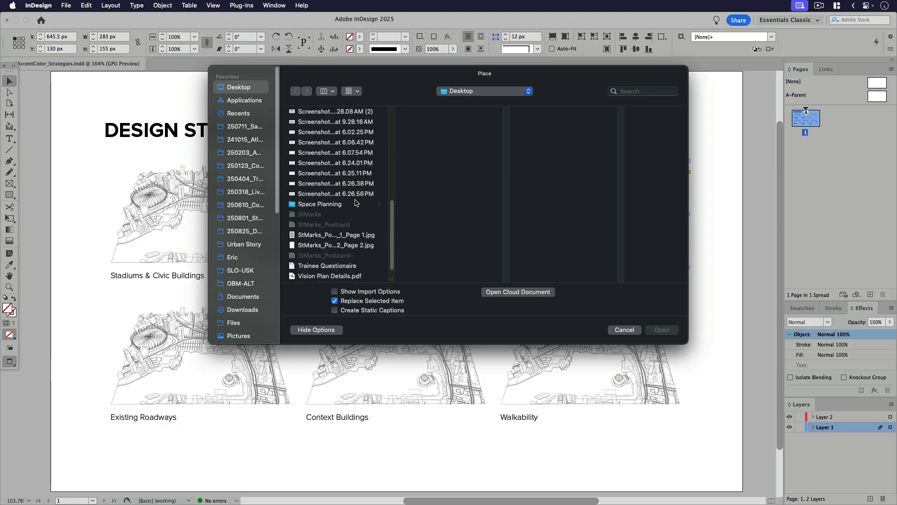
click(352, 175)
key(Up)
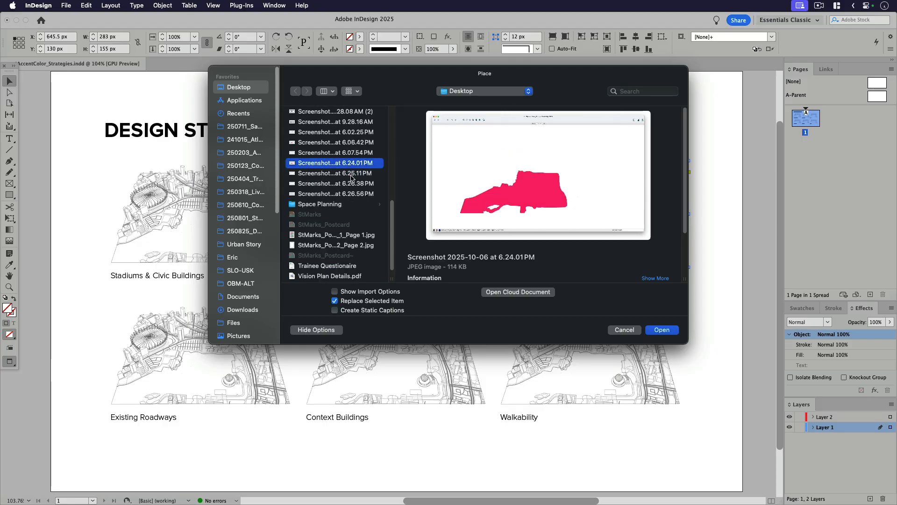
click(662, 330)
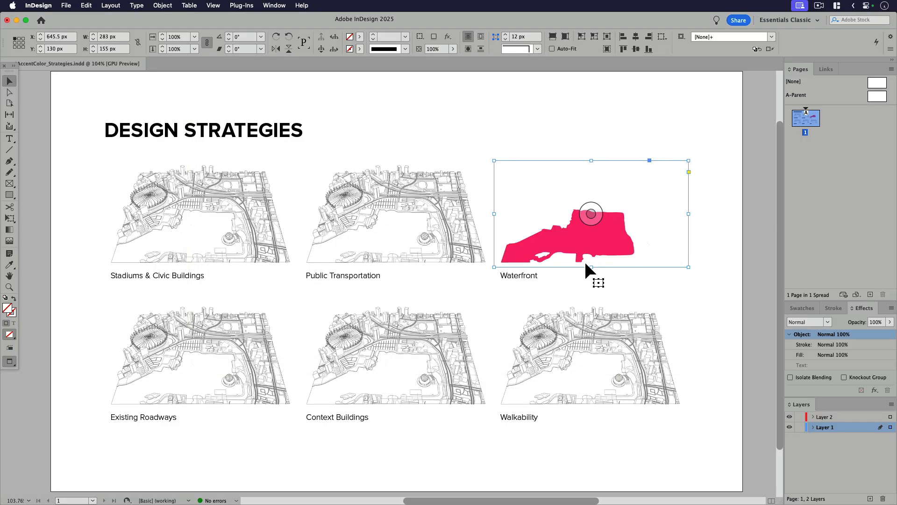
Step: Set the Waterfront accent image's blending mode to Multiply and deselect it
click(808, 322)
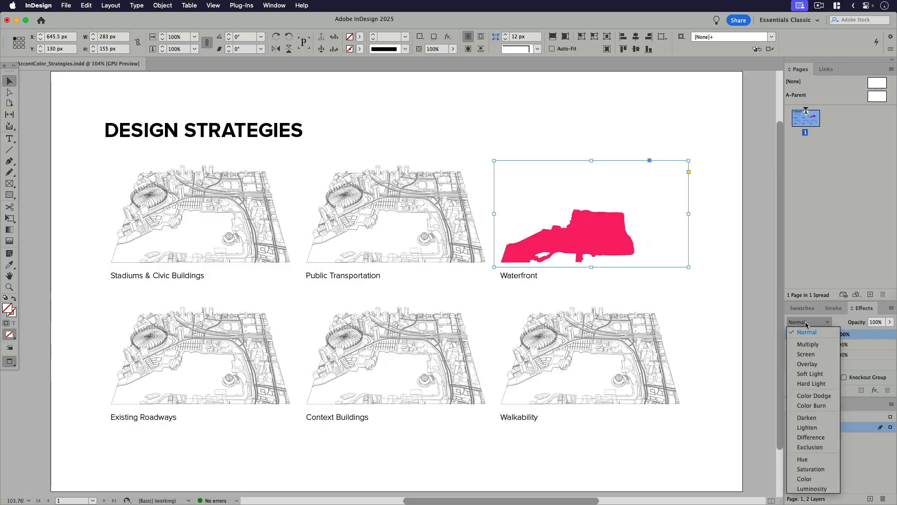
click(805, 343)
click(733, 332)
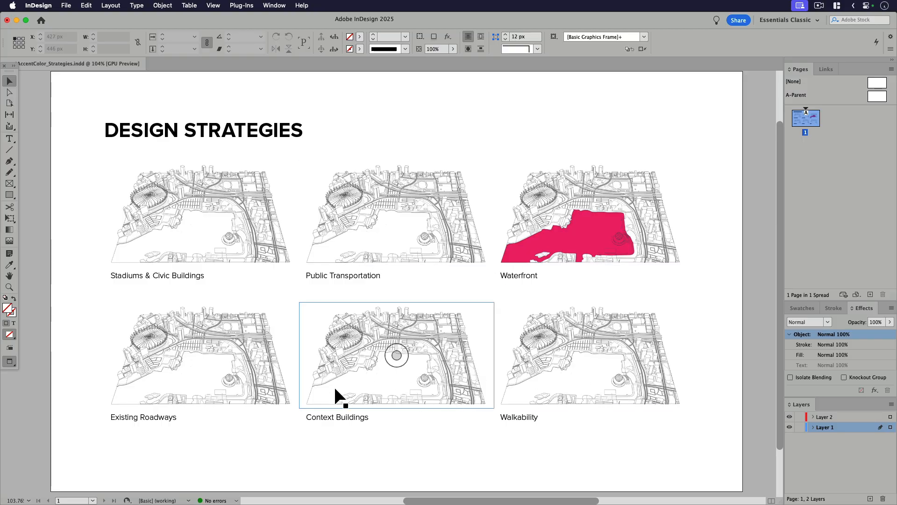
Step: Replace the upper Context Buildings image with the accent-coloured buildings capture, Screenshot 2025-10-06 at 6.26.56 PM
click(436, 374)
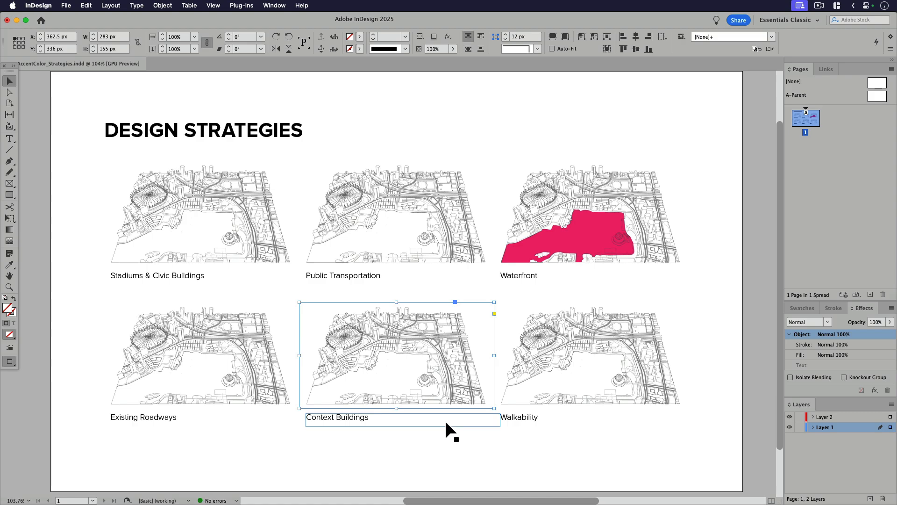
key(super+d)
scroll(358, 195, down, 10)
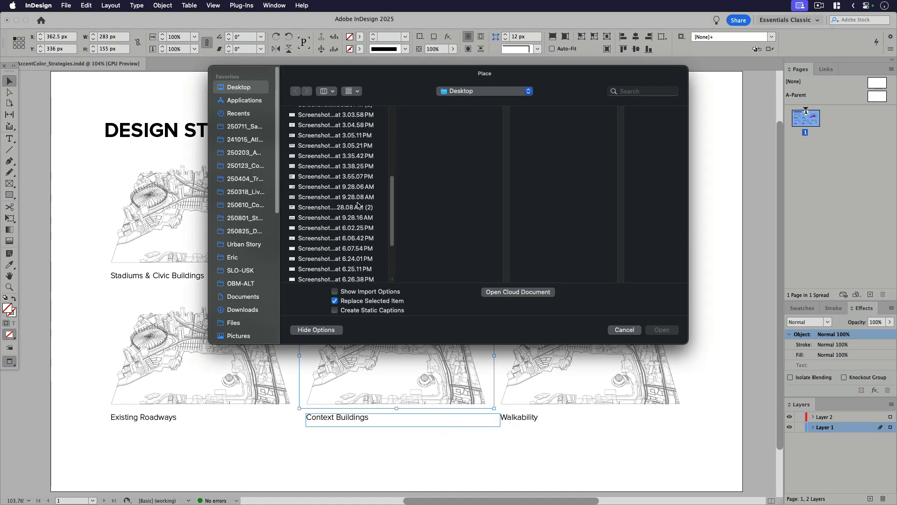
click(346, 185)
key(Down)
key(Down)
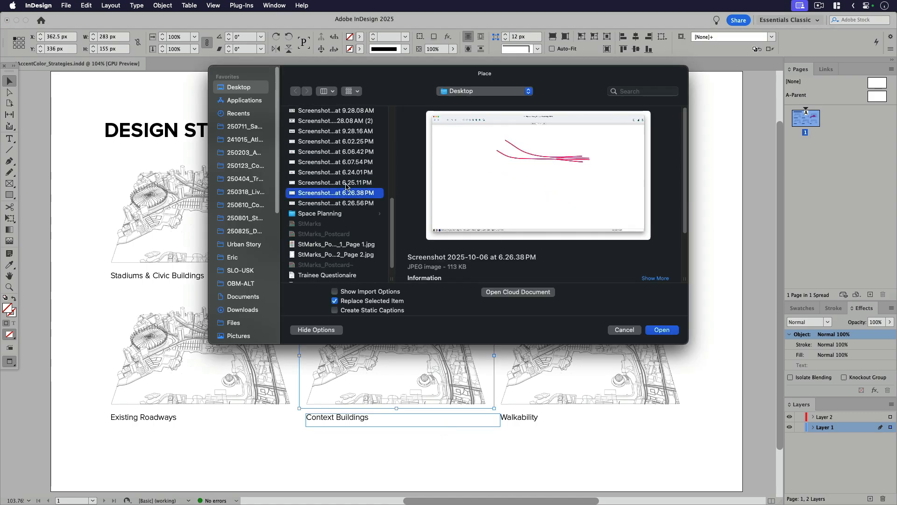
click(662, 329)
Step: Set the Context Buildings accent image's blending mode to Multiply and deselect it
click(807, 322)
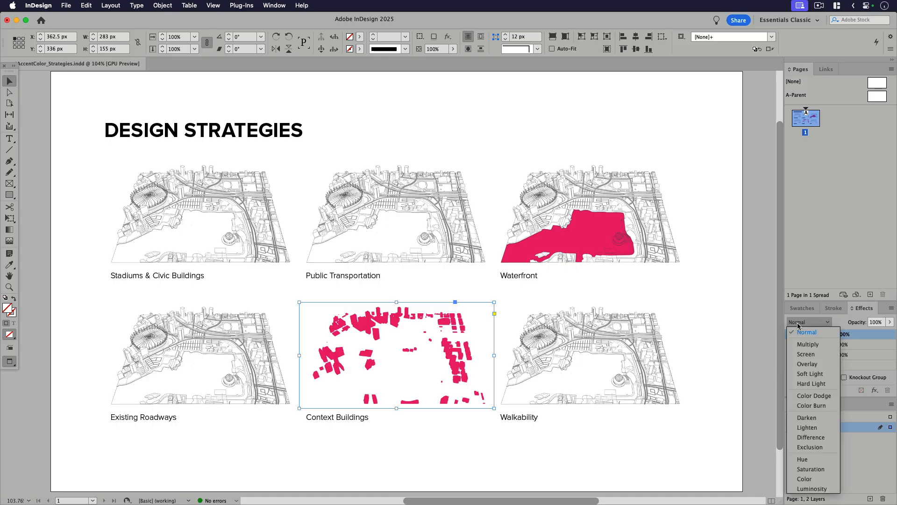
click(799, 341)
click(471, 440)
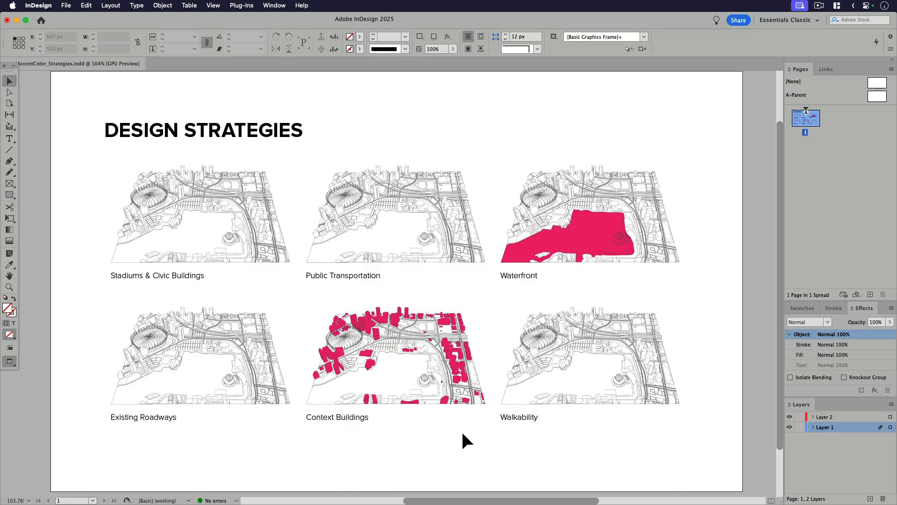
Step: Replace the upper Stadiums & Civic Buildings image with the accent-coloured stadium capture, Screenshot 2025-10-06 at 6.25.11 PM
click(238, 231)
click(86, 253)
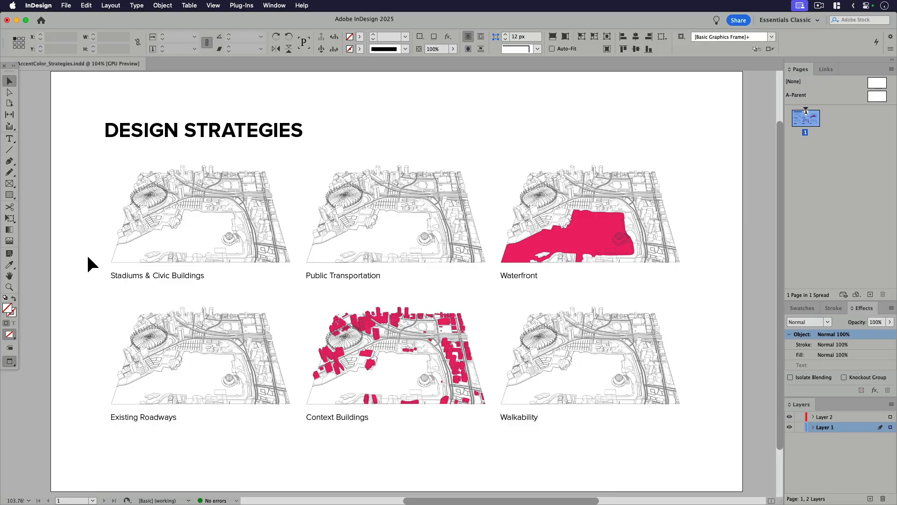
key(super+d)
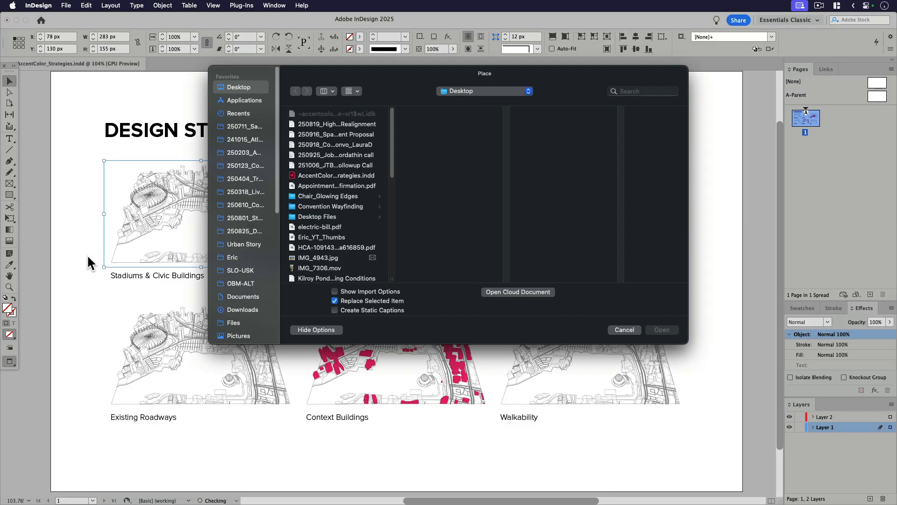
scroll(320, 204, down, 10)
click(336, 237)
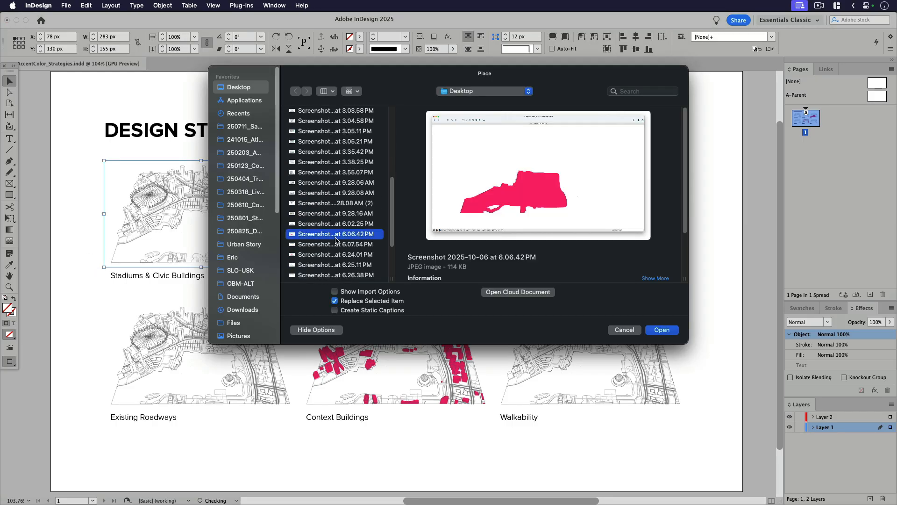
click(336, 243)
click(335, 255)
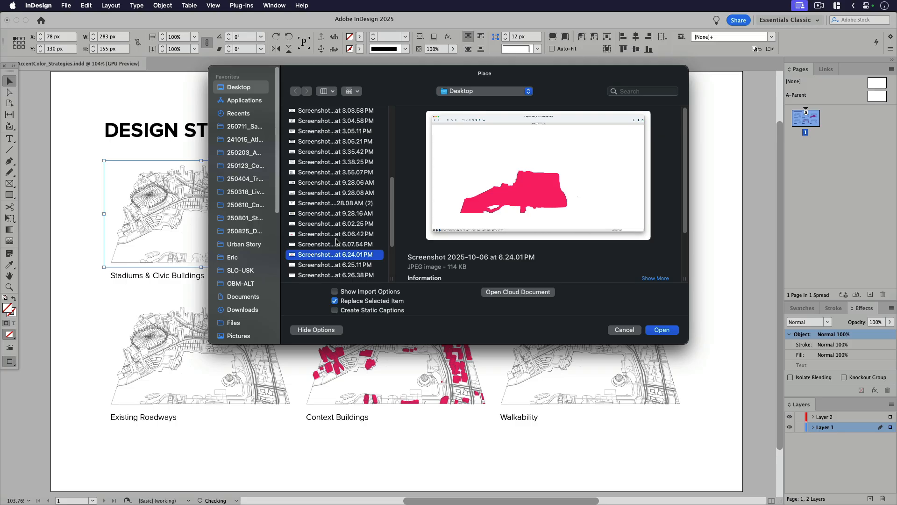
key(Down)
click(662, 329)
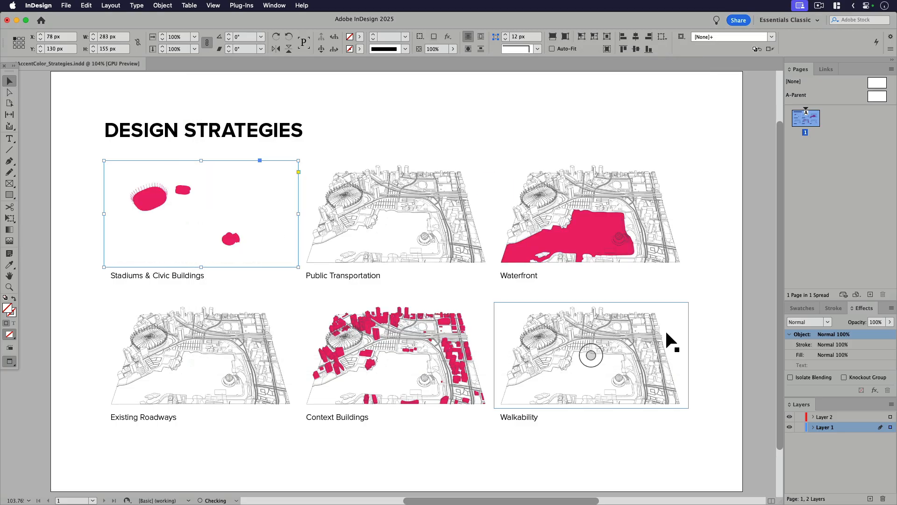
Step: Set the Stadiums & Civic Buildings accent image's blending mode to Multiply and deselect it
click(798, 322)
click(802, 344)
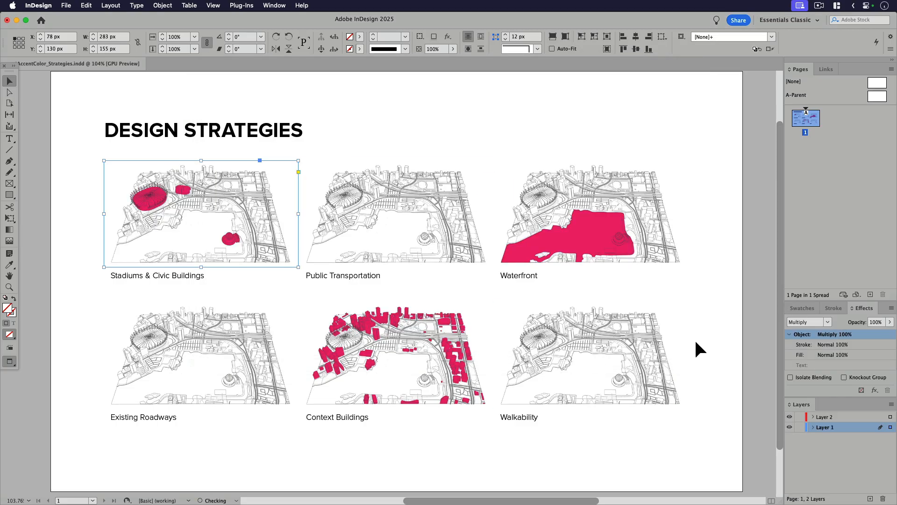
click(696, 348)
Step: Try replacing the upper Walkability image with Screenshot 2025-10-06 at 6.07.54 PM and applying Multiply to it
click(630, 372)
key(super+d)
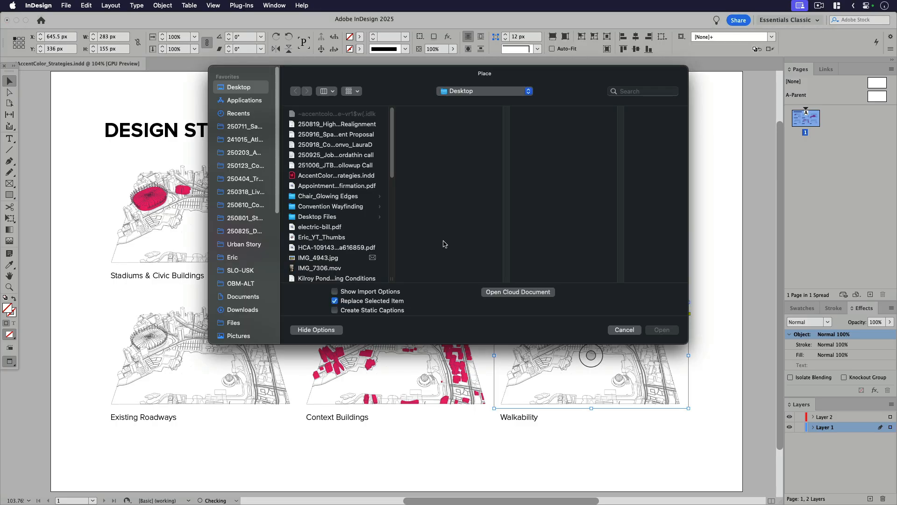
scroll(337, 225, down, 5)
scroll(328, 233, up, 1)
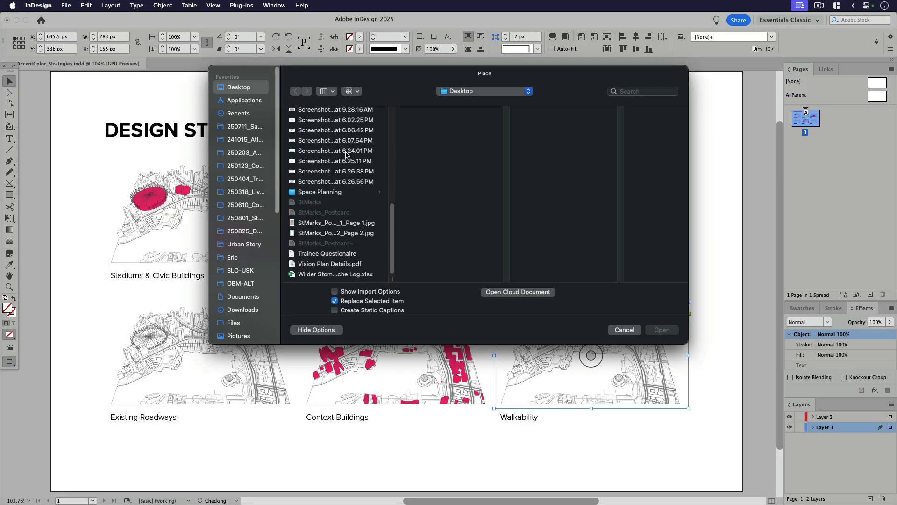
click(345, 148)
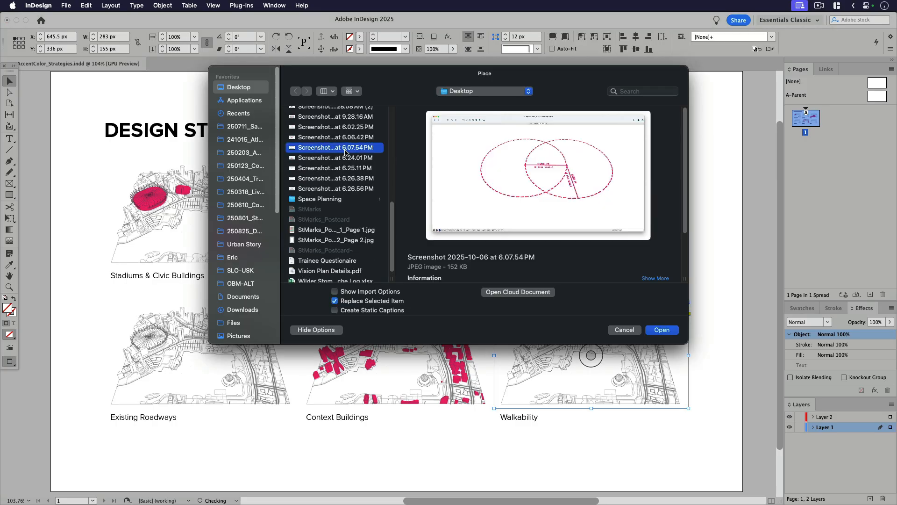
click(670, 330)
click(808, 322)
click(804, 332)
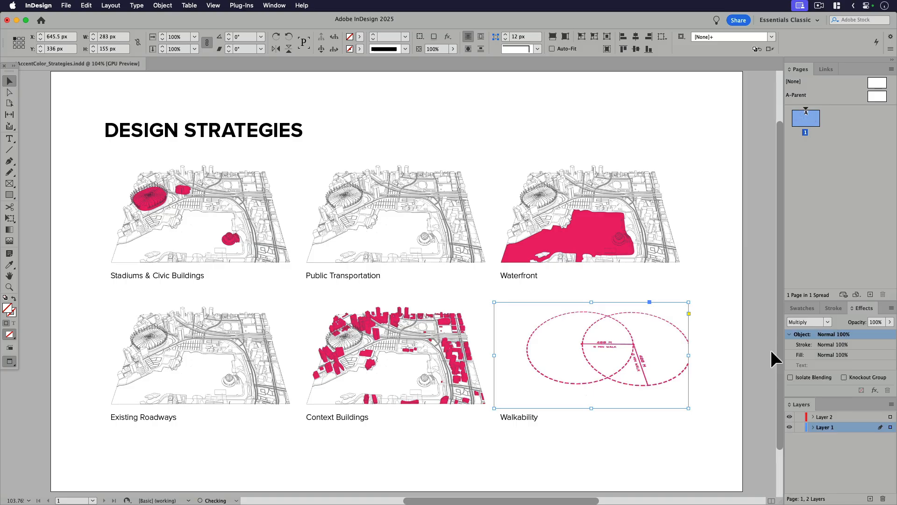
Step: Try widening the Walkability accent frame and undo the changes back to before its image was replaced
drag(689, 355, 704, 355)
drag(670, 347, 728, 347)
key(super+z)
key(super+z)
key(super+z)
key(super+z)
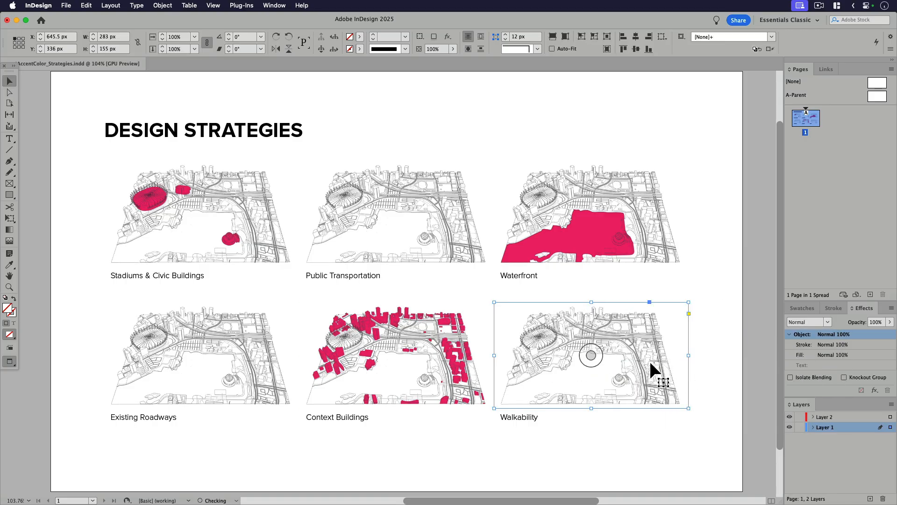
Step: Replace the upper Walkability image with the dashed walking-radius circles capture, Screenshot 2025-10-06 at 6.07.54 PM
key(super+d)
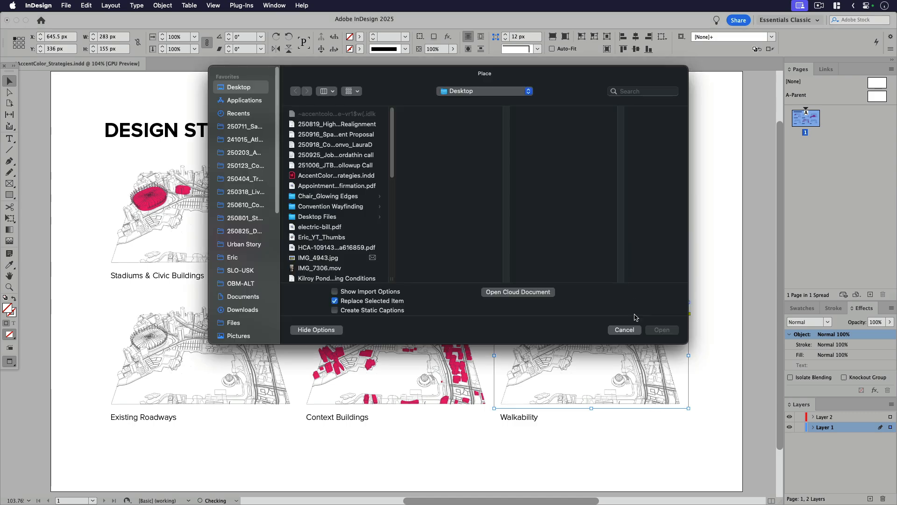
scroll(337, 196, down, 10)
click(346, 216)
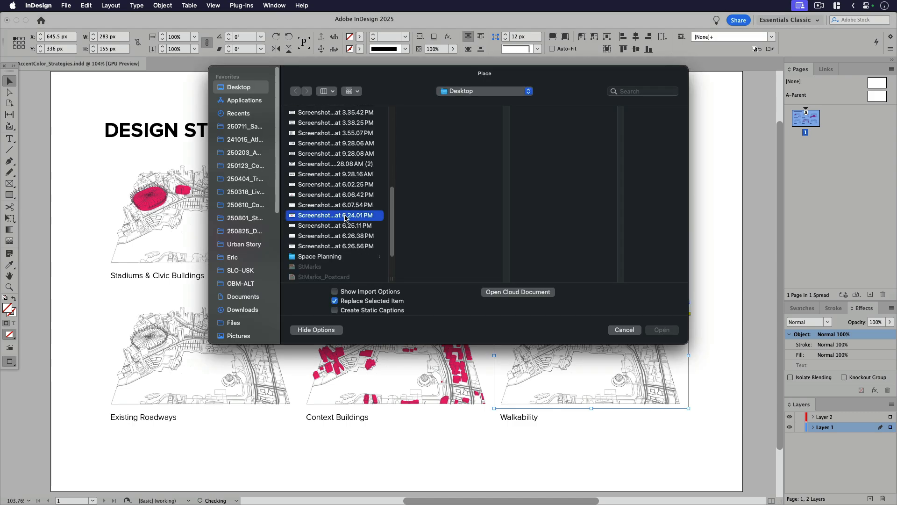
key(Up)
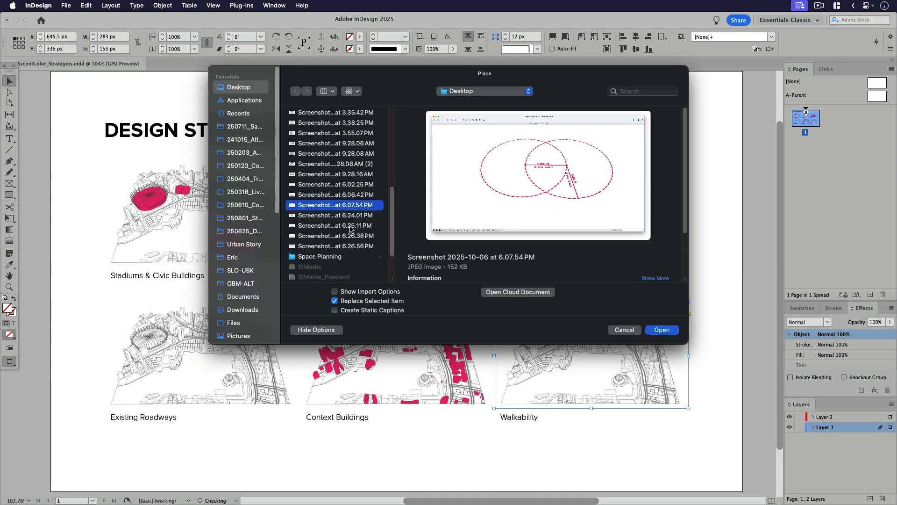
click(662, 330)
Step: Set the Walkability accent image's blending mode to Multiply and widen its frame to show both circles completely
click(799, 322)
click(804, 344)
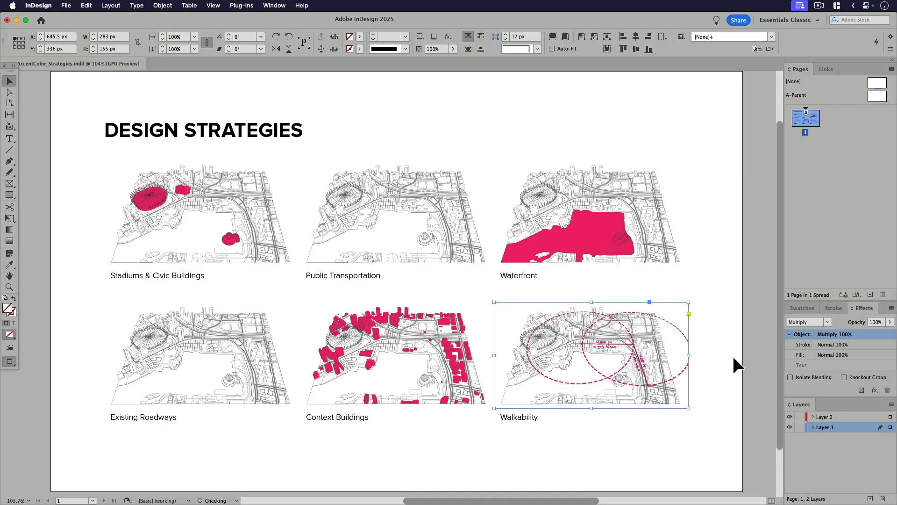
click(720, 373)
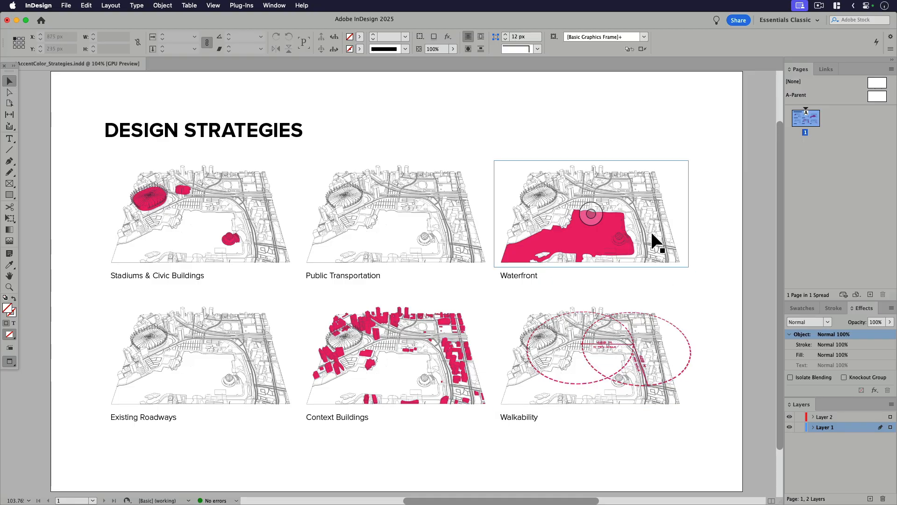
Step: Cut the Context Buildings, Walkability, Waterfront and Stadiums & Civic Buildings accent images from the page
click(460, 348)
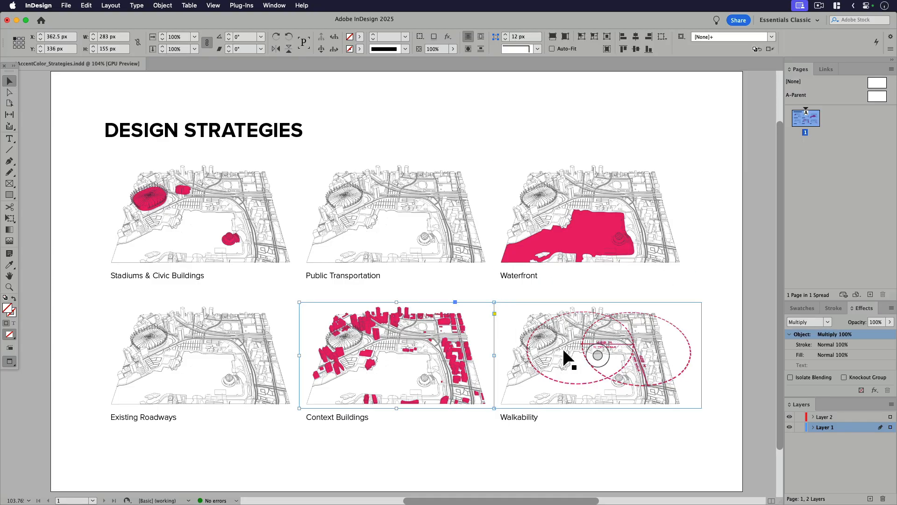
shift+click(563, 348)
shift+click(559, 248)
shift+click(245, 222)
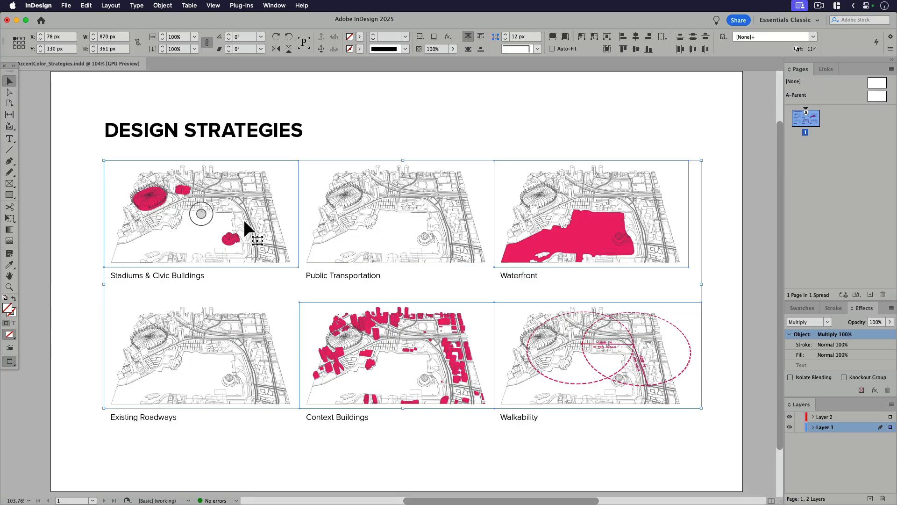
key(Delete)
Step: Reduce the opacity of all six base line drawings to 48% and paste the cut accent images back in place
drag(712, 362, 164, 359)
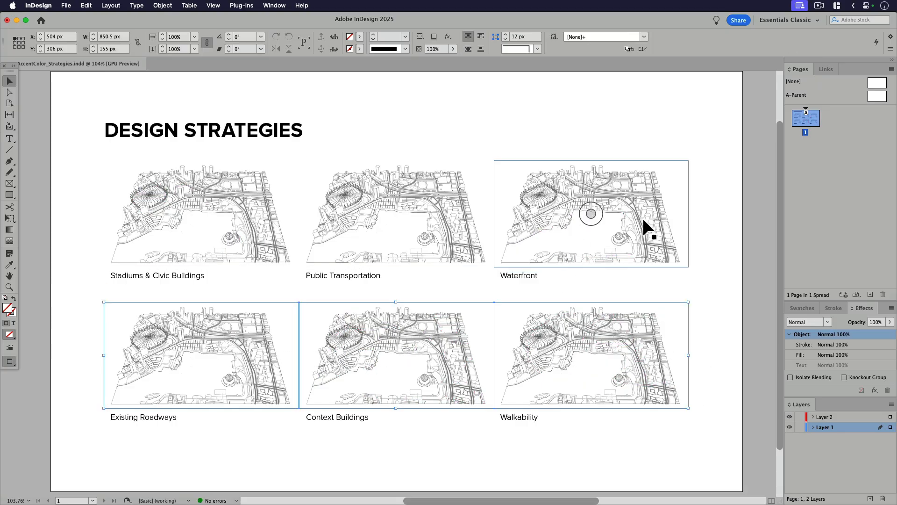
drag(713, 206, 215, 218)
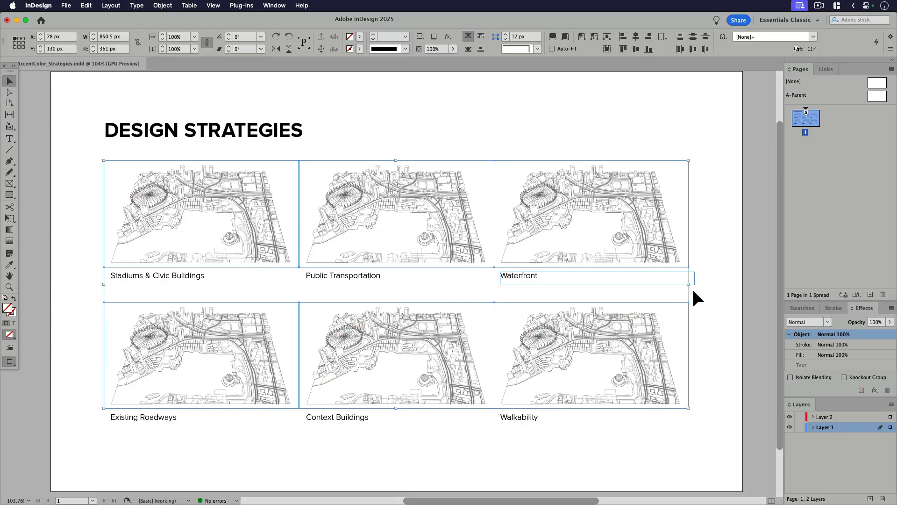
click(889, 322)
drag(870, 334, 864, 334)
click(724, 333)
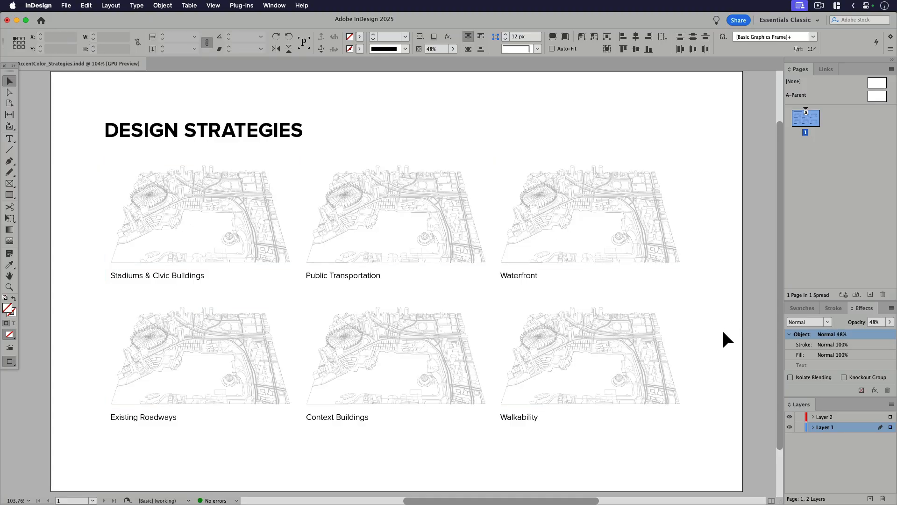
key(alt+shift+super+v)
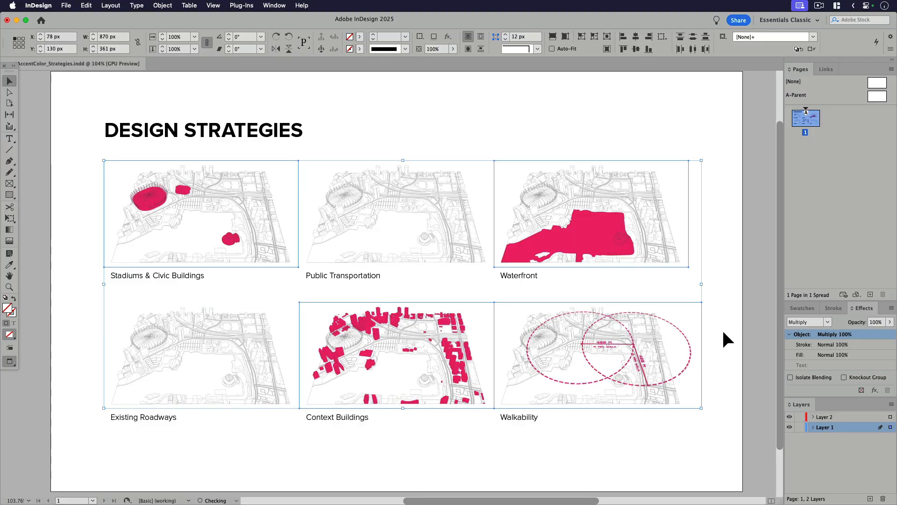
click(739, 331)
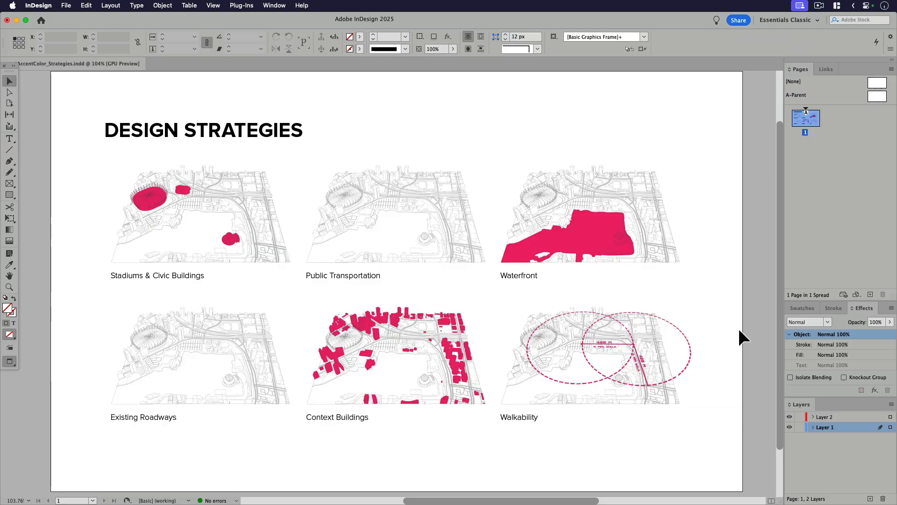
Step: Extend the Waterfront caption to "Waterfront: Activate the waters edge by drawing vistors towards the seawall." and enlarge its text frame to 38 px high
click(536, 280)
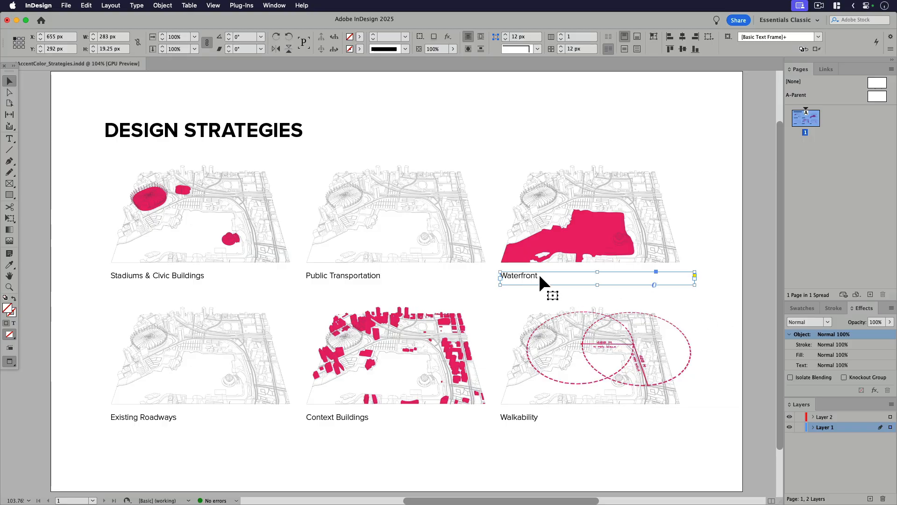
double_click(539, 276)
text(: )
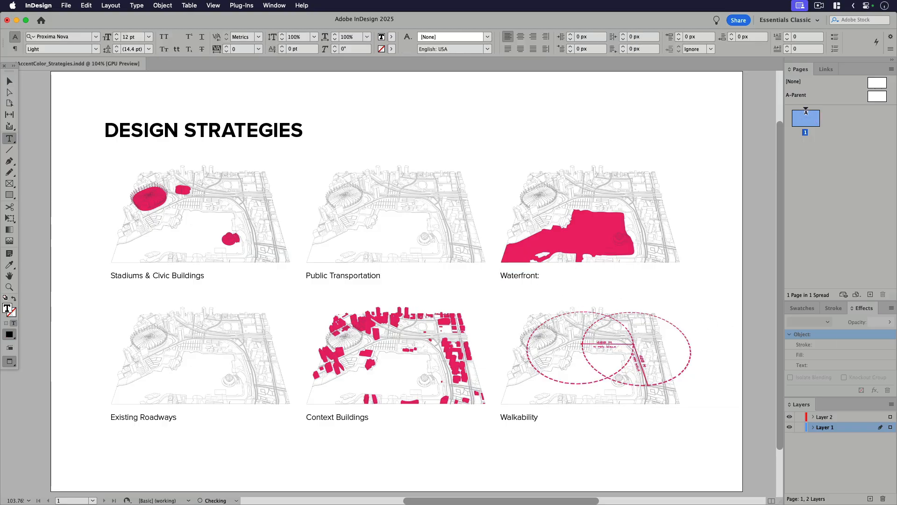
text(Activate the waters edge b)
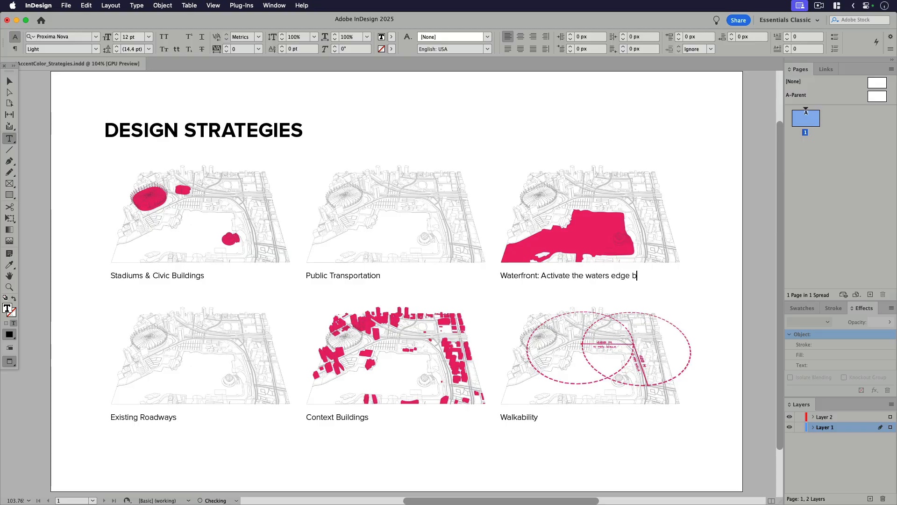
text(y drawing vis-)
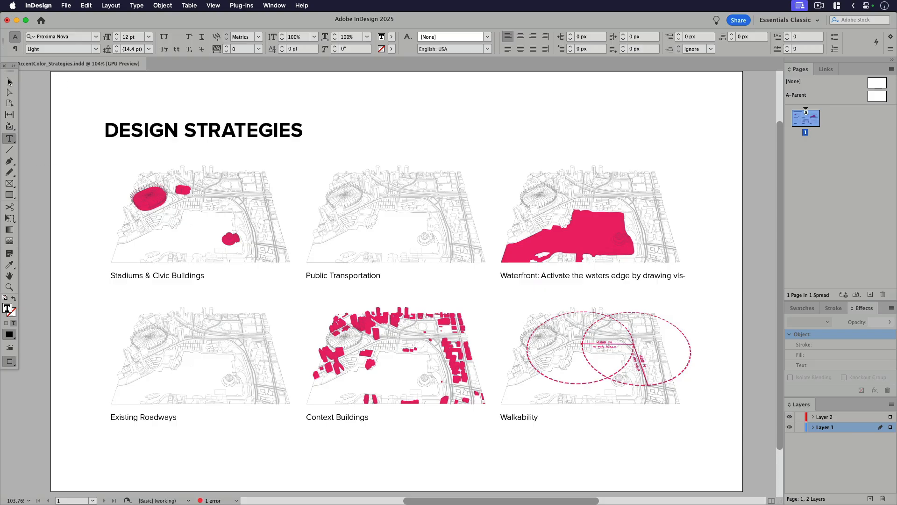
key(Escape)
drag(598, 285, 598, 298)
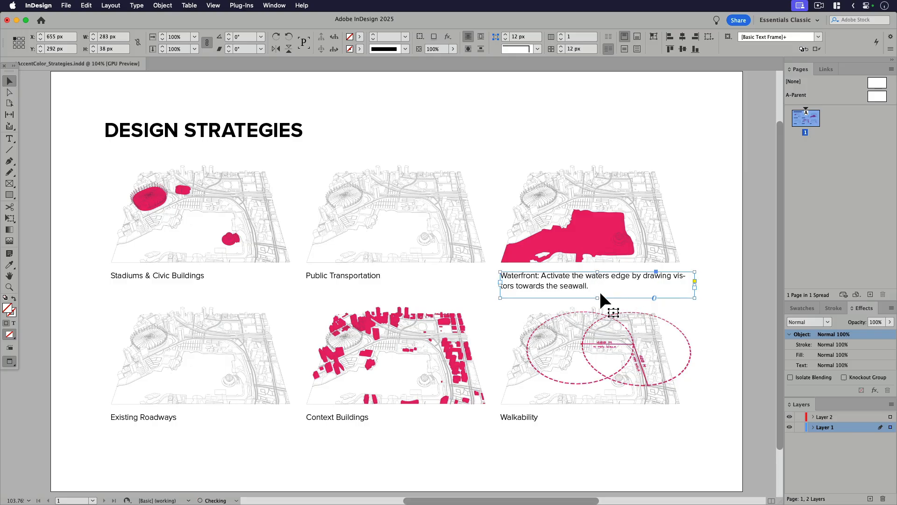
Step: Set the "Waterfront:" lead-in of the caption to Proxima Nova Bold and close the character settings
double_click(538, 279)
drag(540, 277, 450, 282)
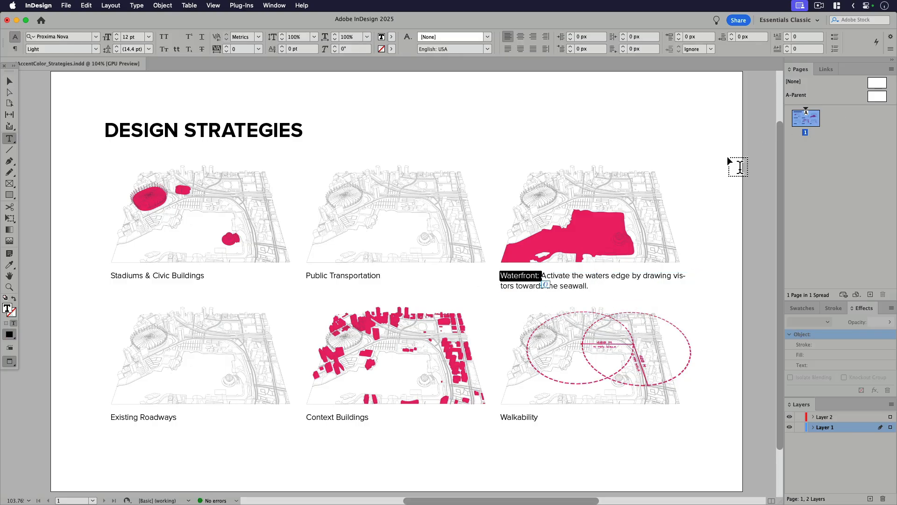
click(6, 81)
click(80, 125)
key(super+t)
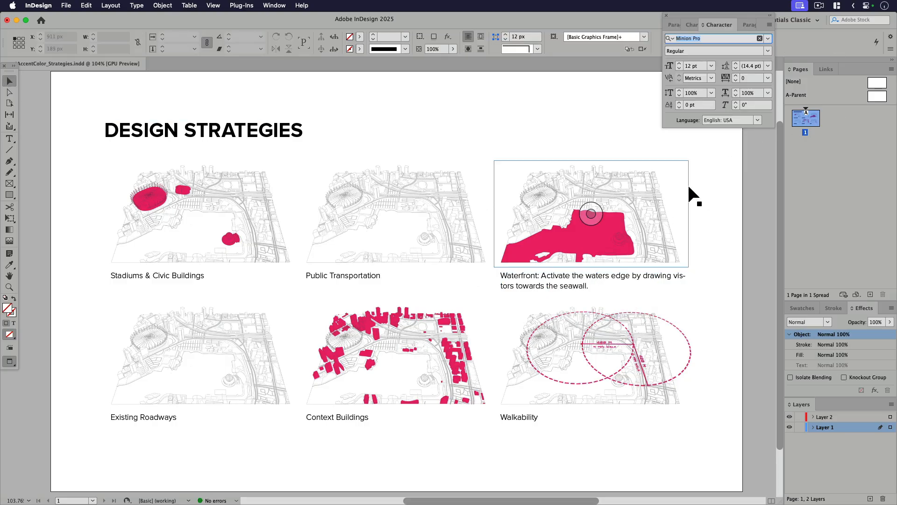
double_click(575, 278)
drag(541, 278, 484, 274)
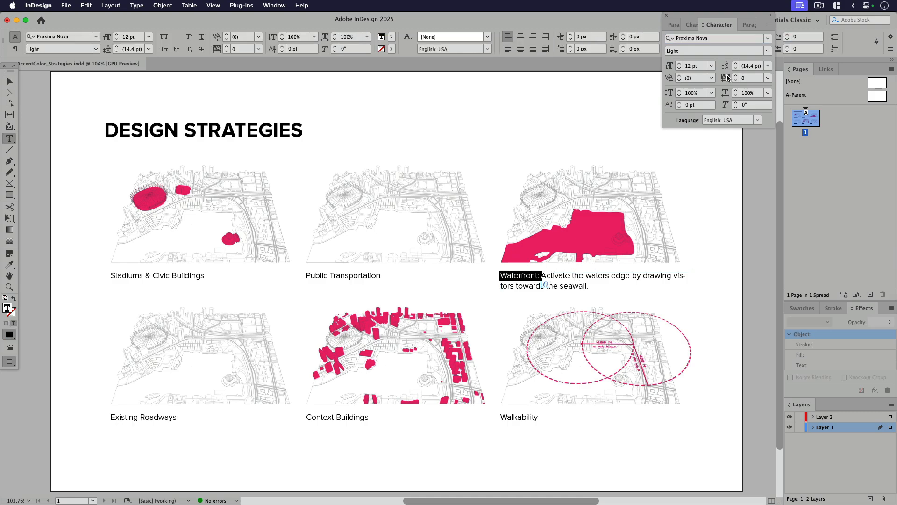
click(767, 52)
click(696, 143)
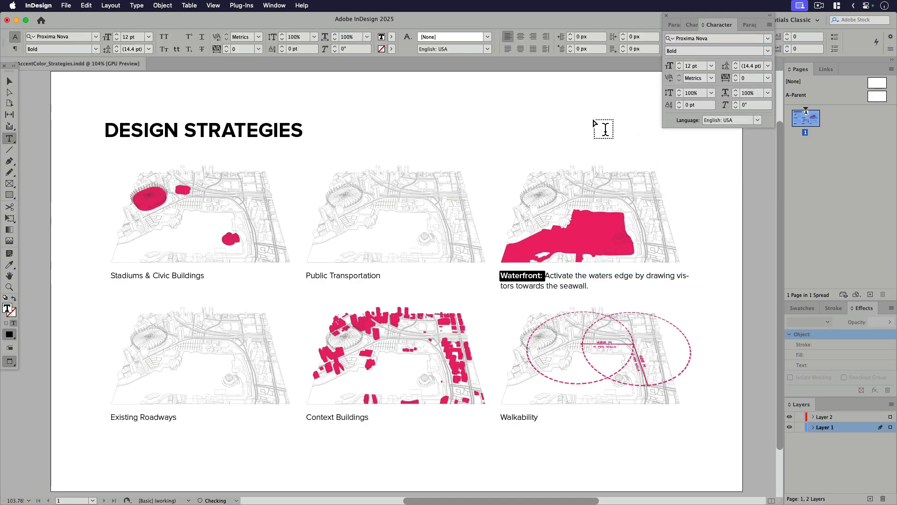
click(9, 82)
click(432, 96)
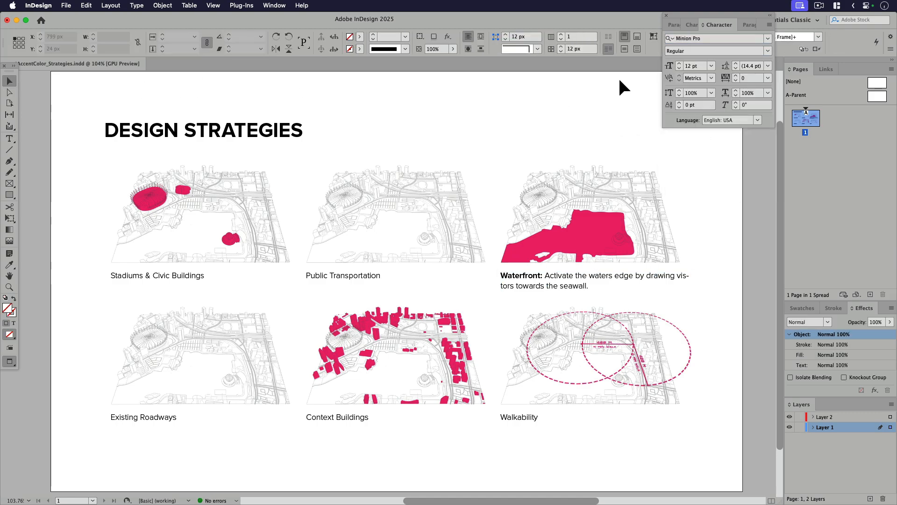
click(666, 16)
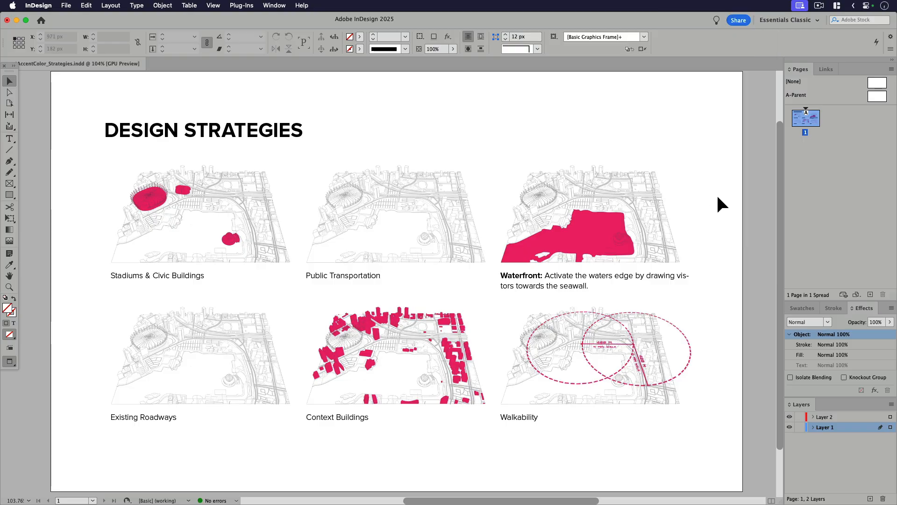
Step: Narrow the Waterfront caption's text frame to 263 px wide and deselect it
double_click(597, 283)
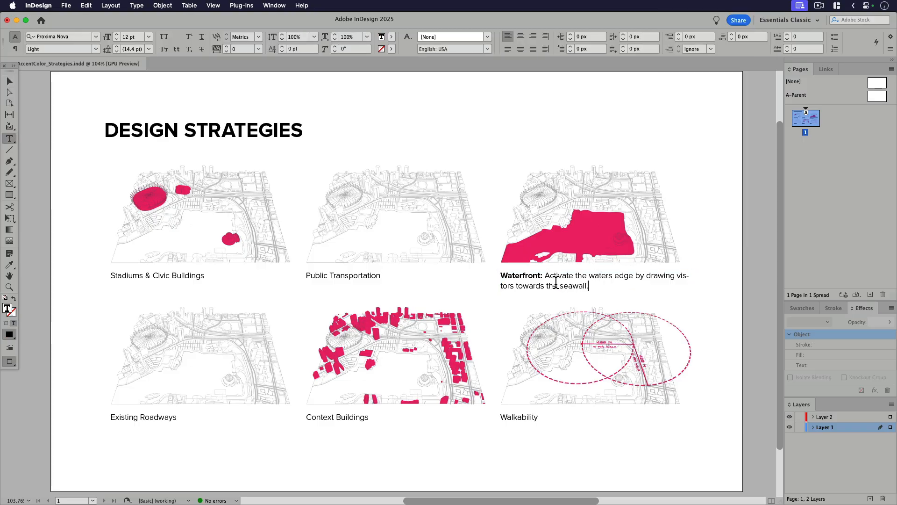
click(12, 81)
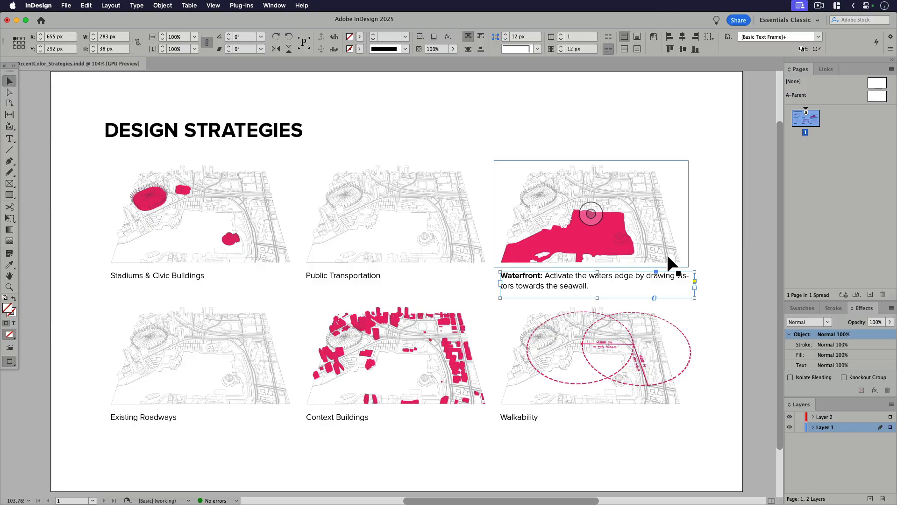
drag(699, 289, 681, 287)
click(702, 283)
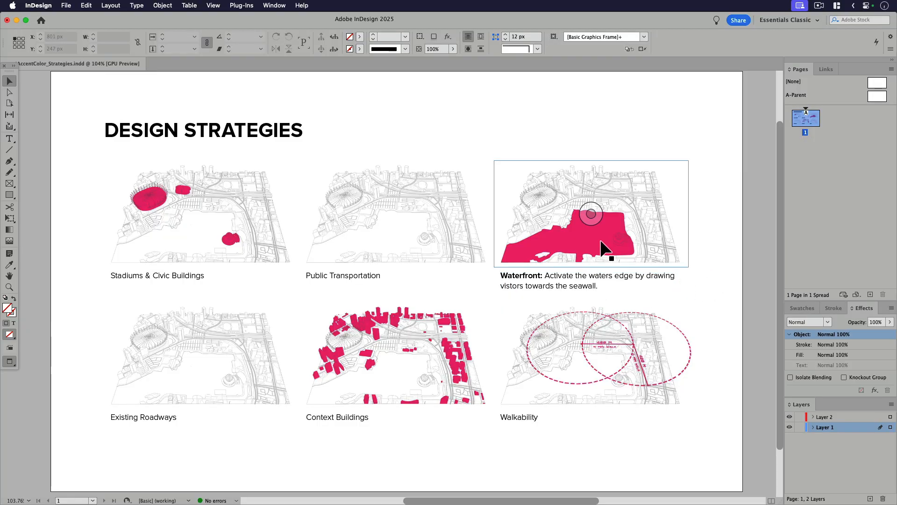
click(592, 281)
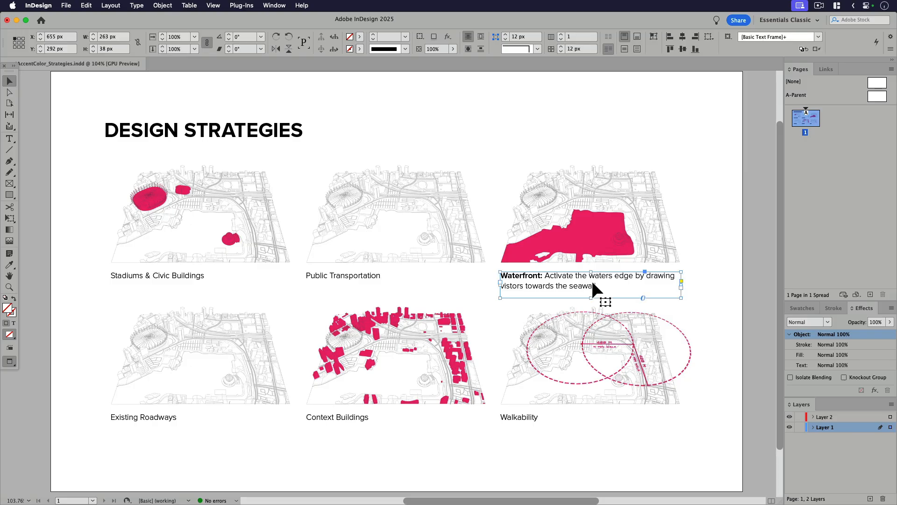
click(705, 213)
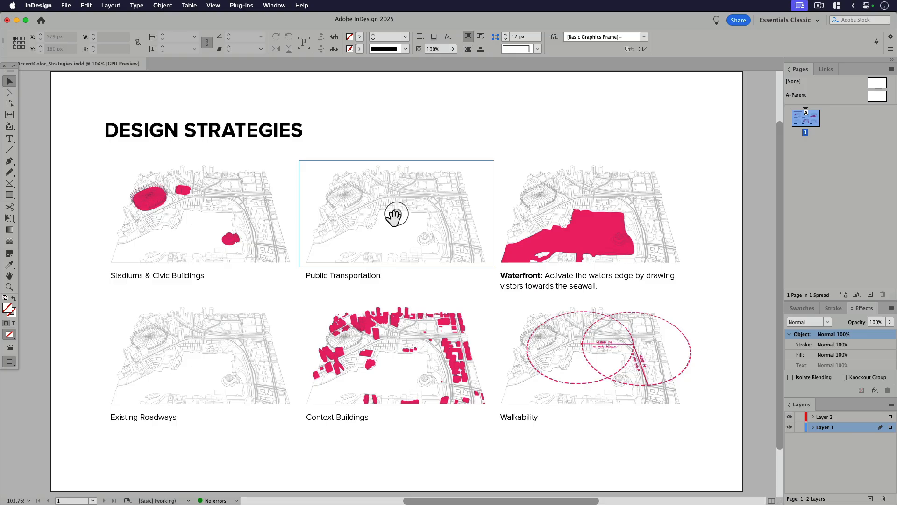
Step: Replace the "Public Transportation" caption with "Elevated Viaducts" and finish editing the text
triple_click(356, 278)
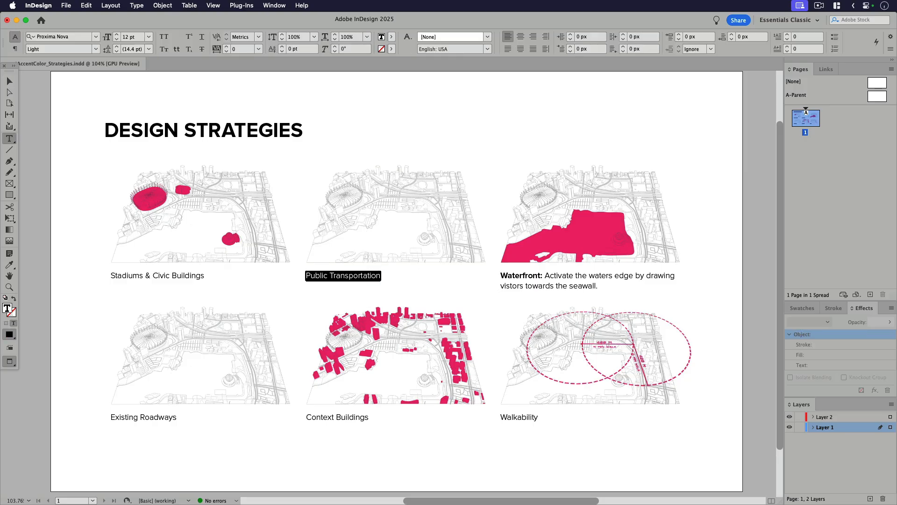
text(Elevated )
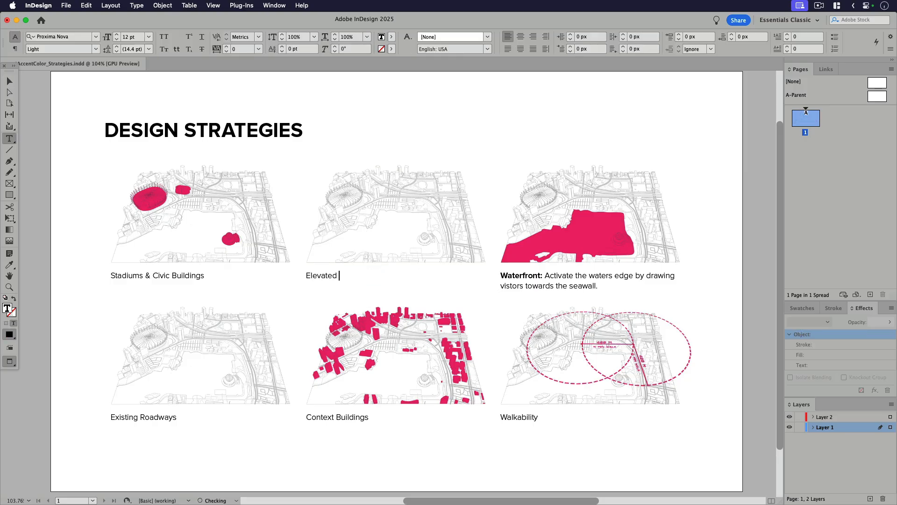
text(Viaducts)
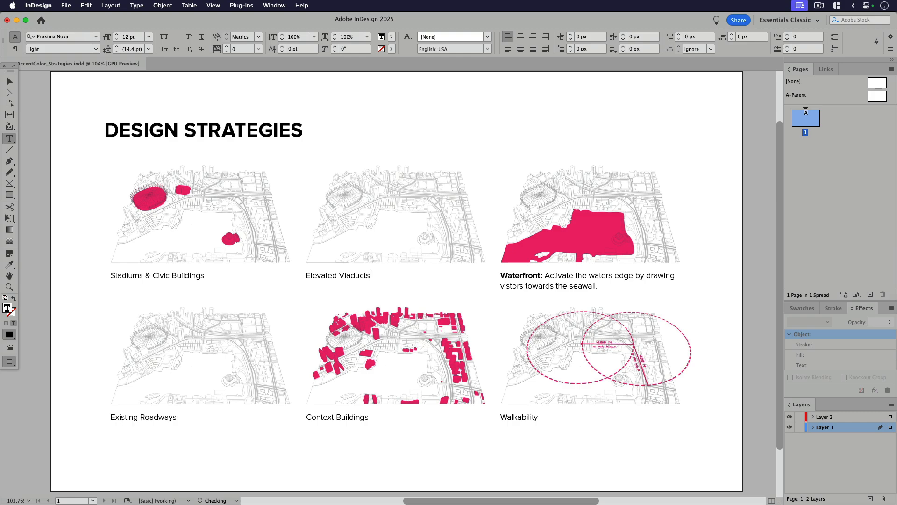
click(8, 82)
click(35, 96)
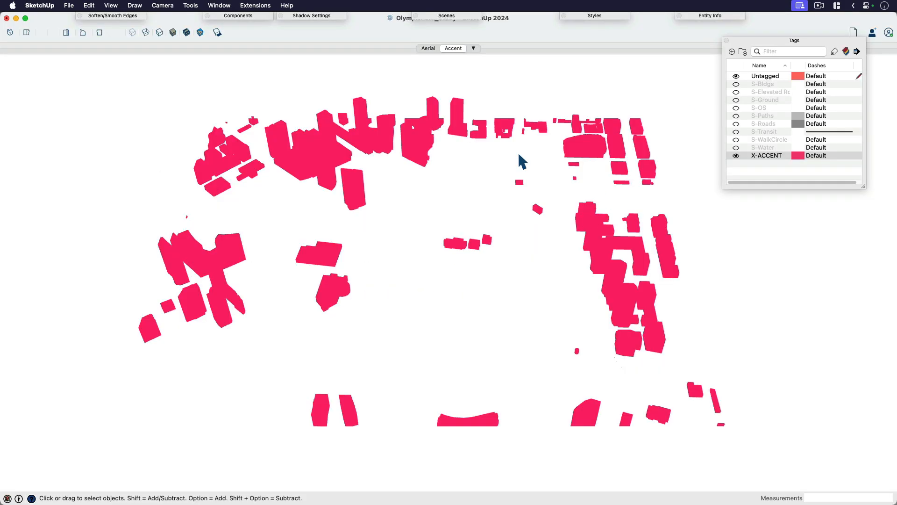
Step: Switch to SketchUp, show the Aerial scene and return the accent-coloured context buildings to the S-Bldgs tag
click(424, 49)
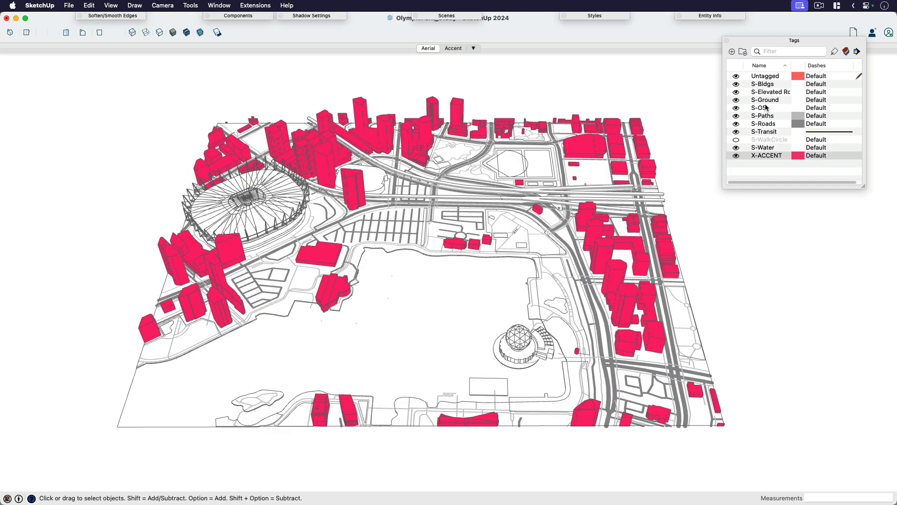
click(767, 85)
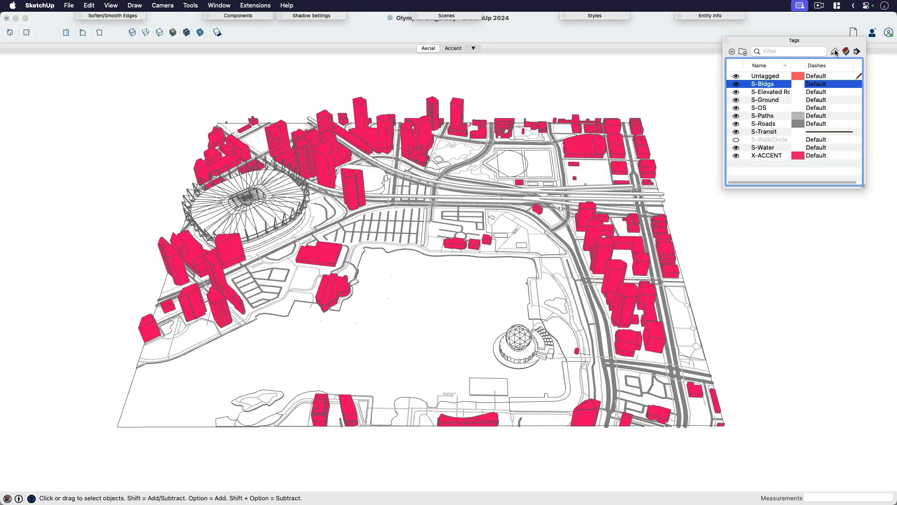
click(834, 51)
key(space)
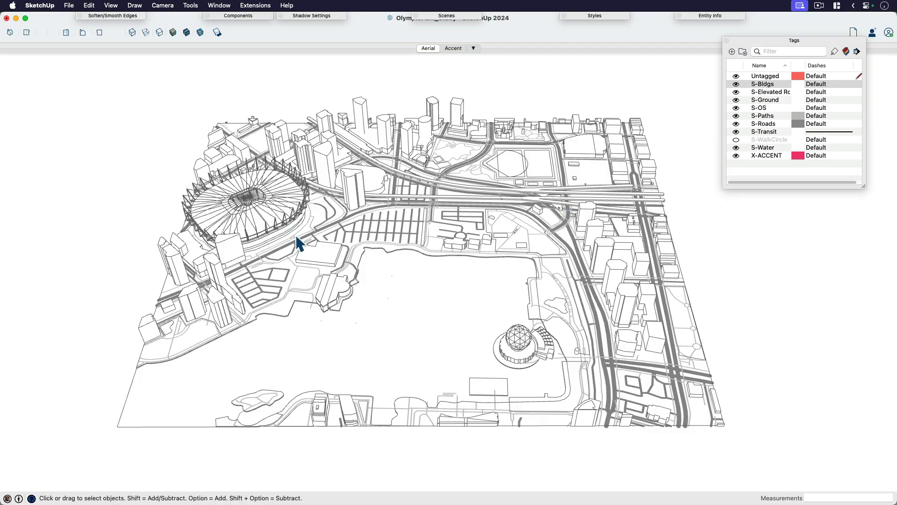
Step: Hide the S-Ground tag and assign the paths group to the X-ACCENT tag
click(581, 256)
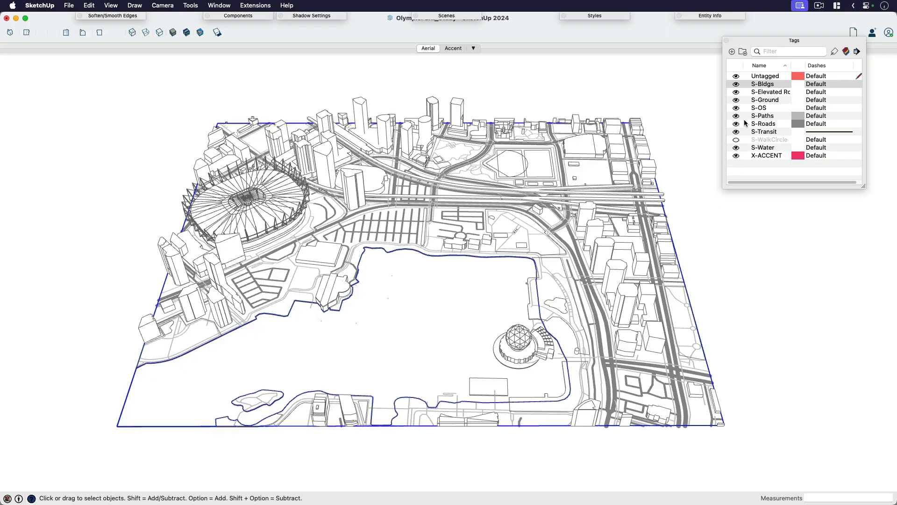
click(736, 101)
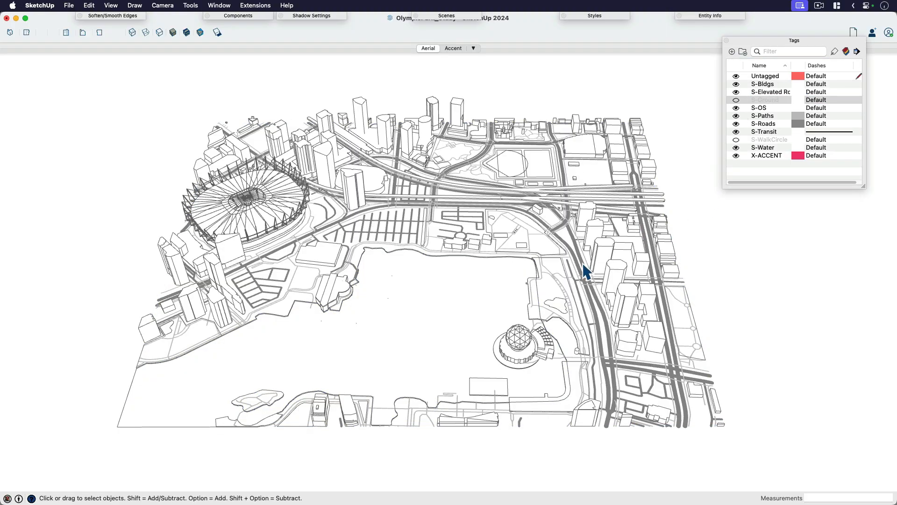
click(722, 17)
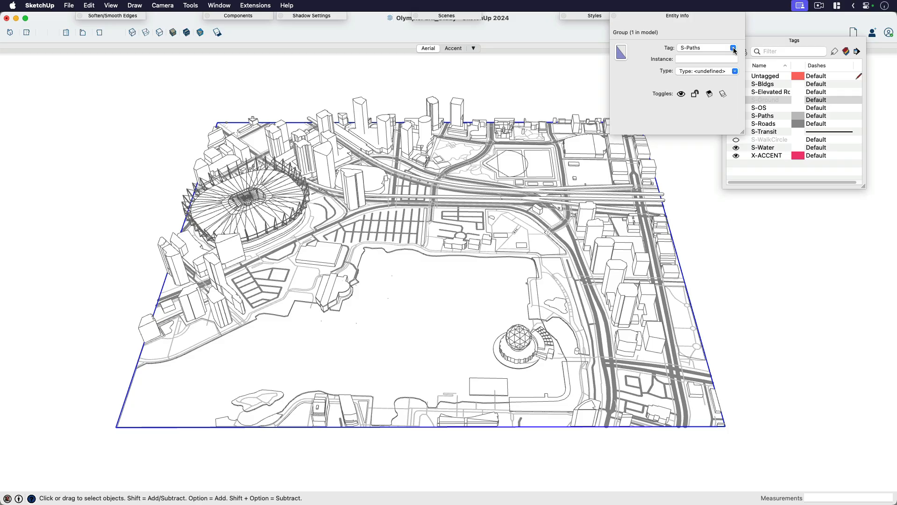
click(734, 47)
scroll(699, 68, down, 1)
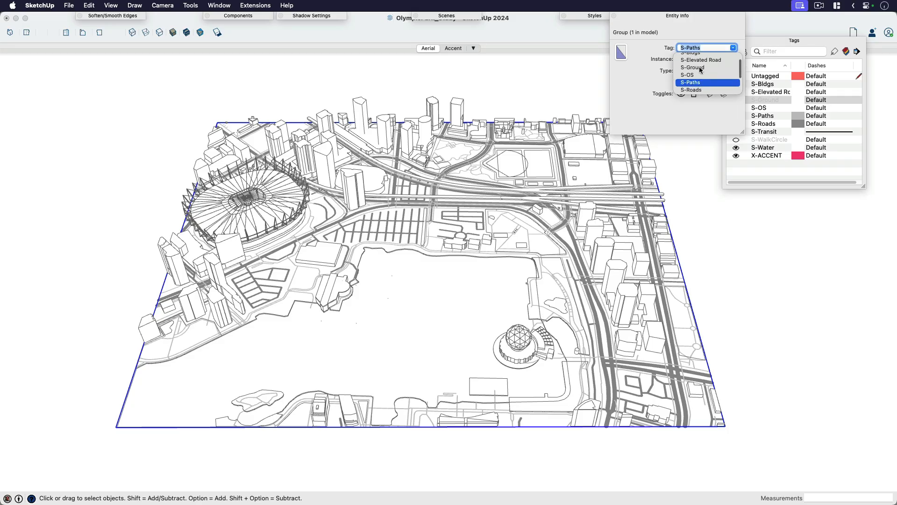
click(699, 89)
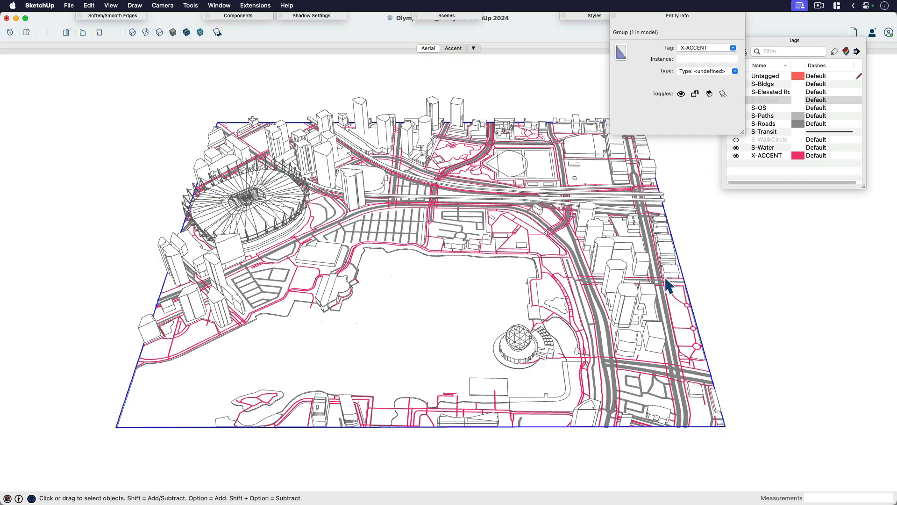
Step: Assign every nested road group inside the roads group to the X-ACCENT tag, leave the group and collapse the entity details
scroll(663, 276, up, 5)
click(654, 251)
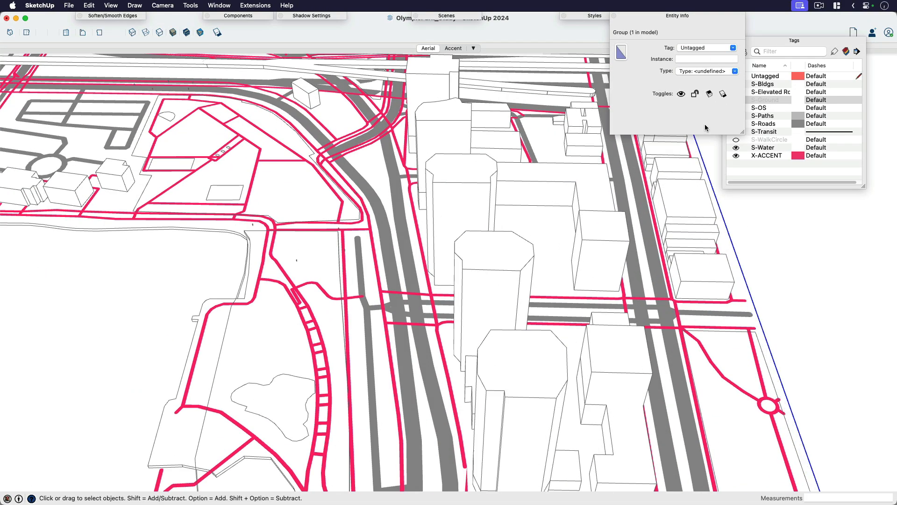
double_click(652, 235)
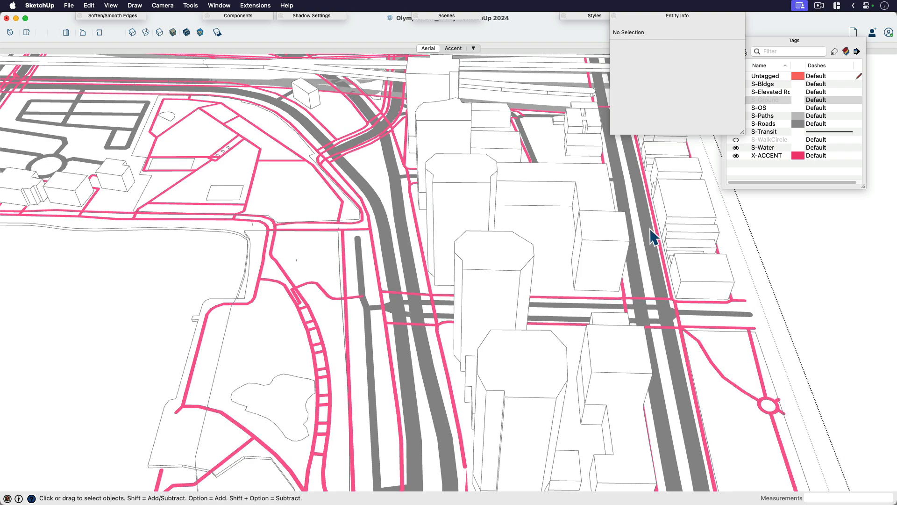
key(super+a)
click(733, 48)
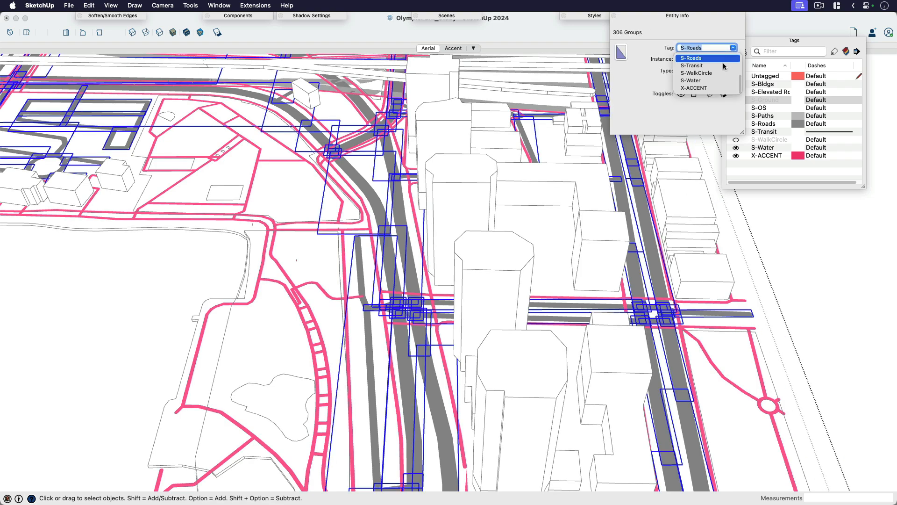
click(702, 90)
click(849, 305)
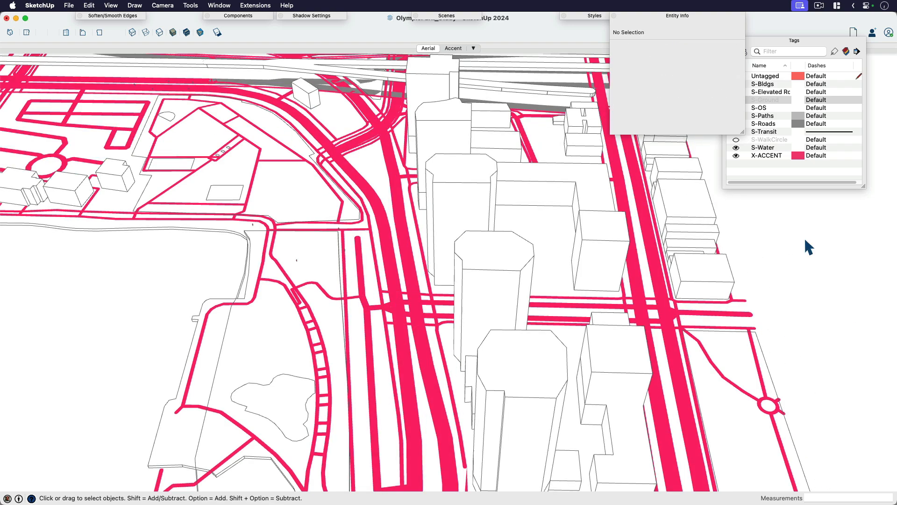
click(678, 18)
Step: Display the Accent scene and take a window screenshot of the accent-coloured roads and paths
click(427, 49)
click(451, 47)
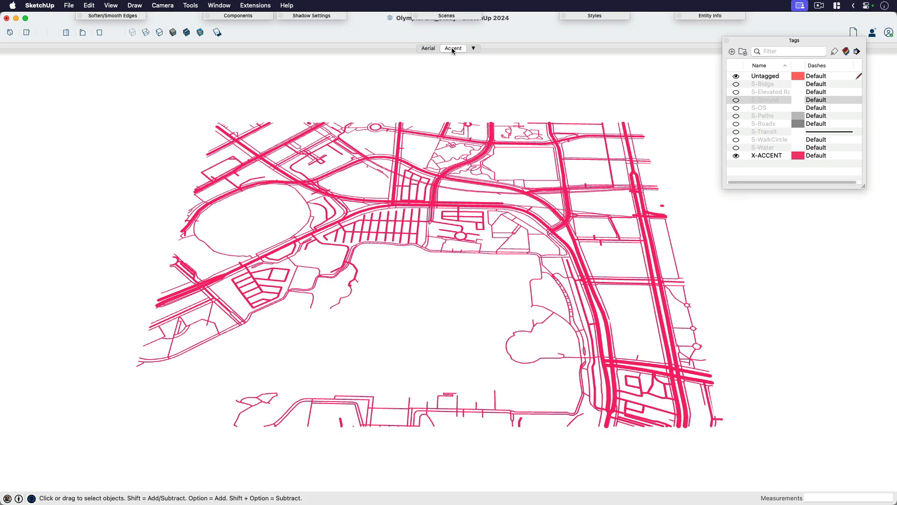
key(super+shift+4)
key(space)
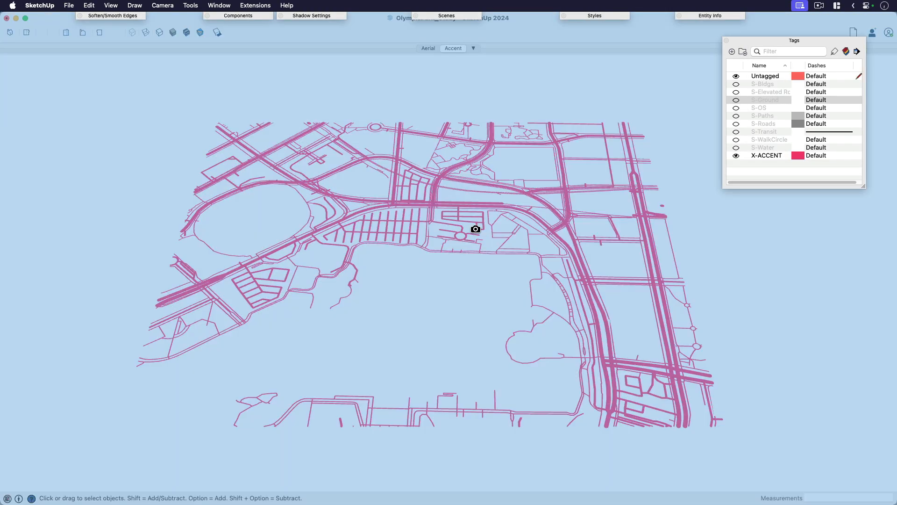
click(476, 229)
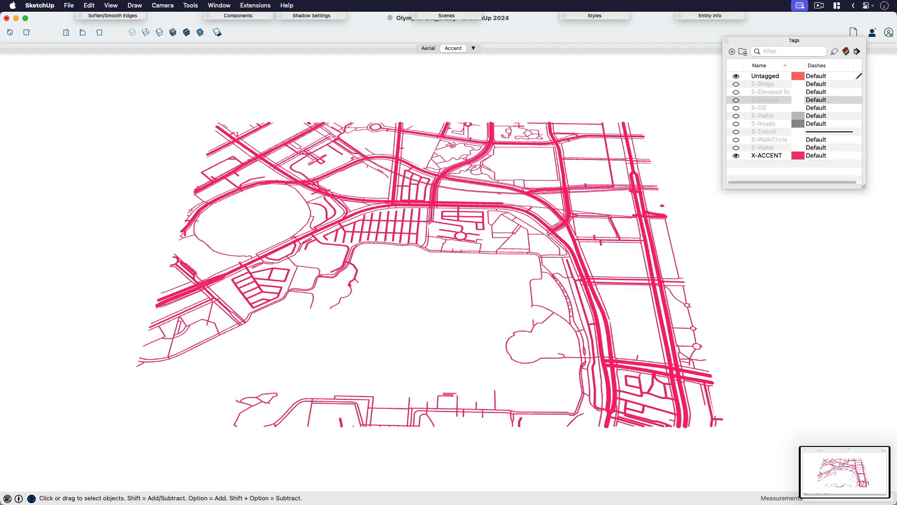
Step: Switch to InDesign and place the 6.31.17 PM roads screenshot in the frame above the Existing Roadways caption
key(super+Tab)
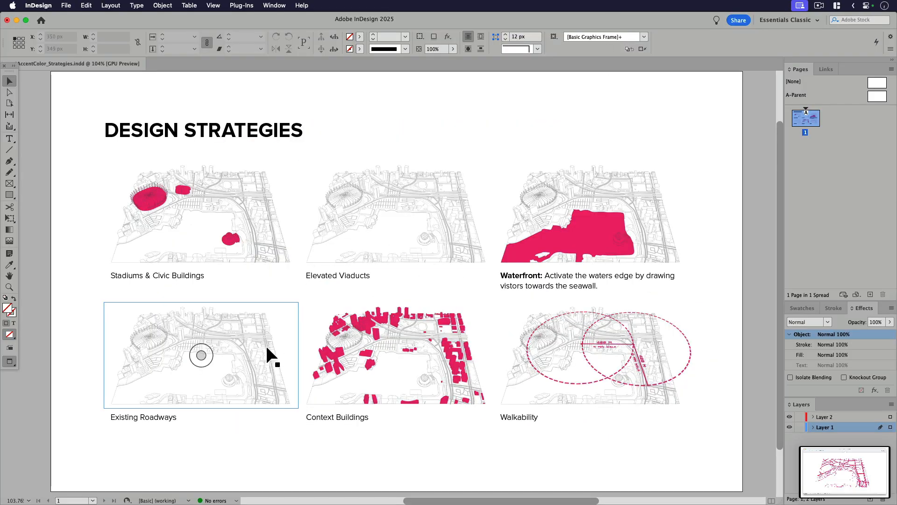
click(262, 347)
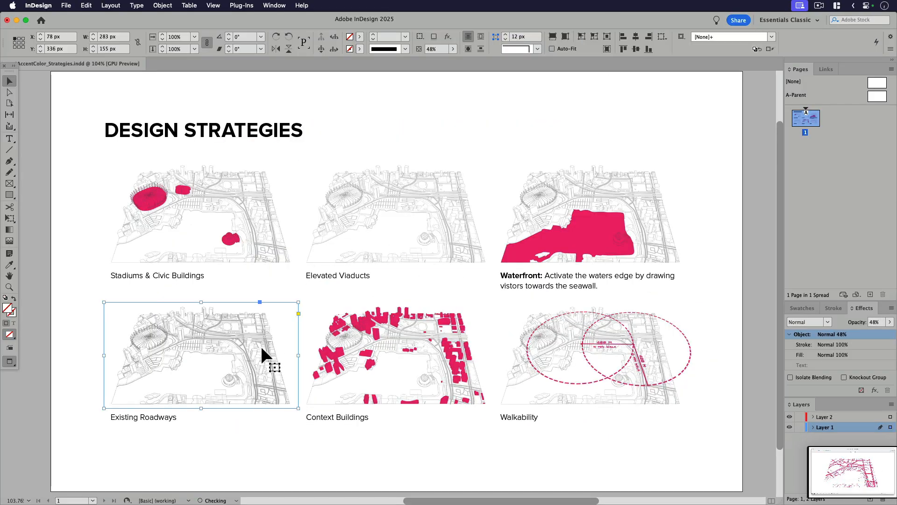
key(super+d)
scroll(334, 206, down, 5)
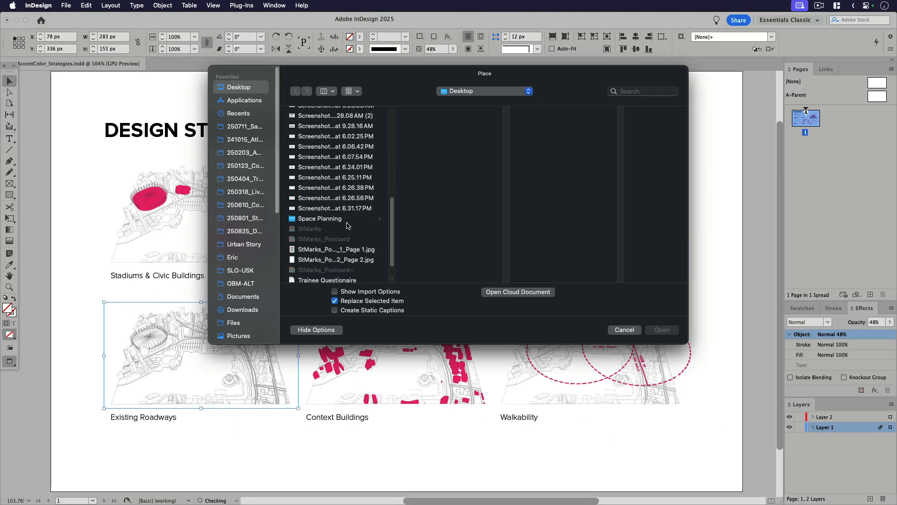
click(348, 209)
click(670, 331)
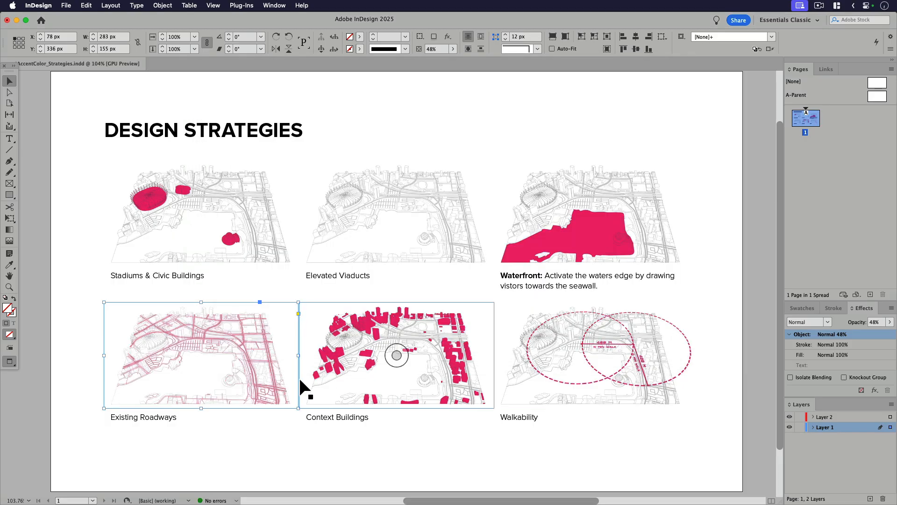
Step: Set the Existing Roadways overlay's blending mode to Multiply and deselect it
click(808, 322)
click(808, 345)
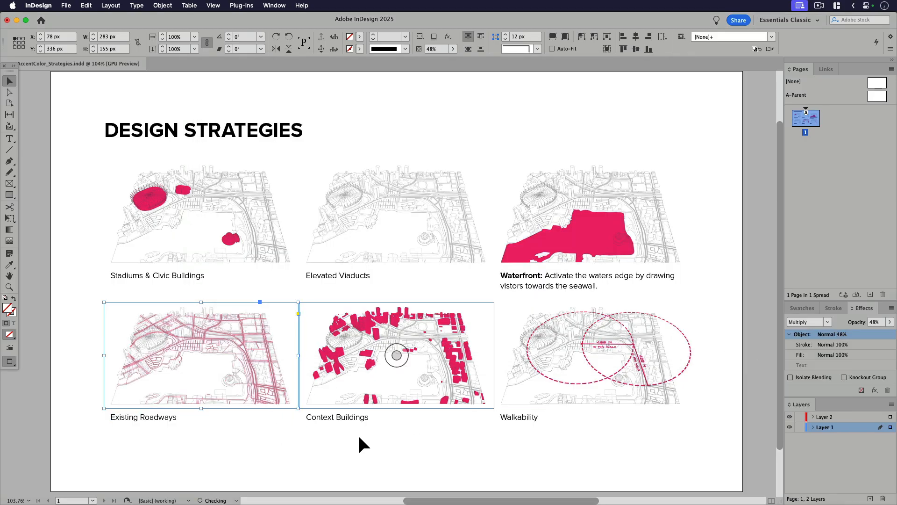
click(462, 447)
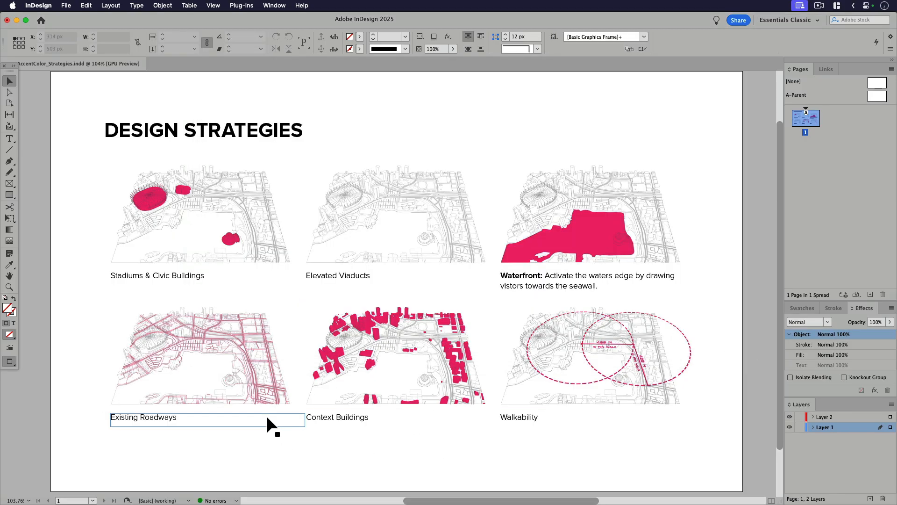
click(375, 229)
key(super+d)
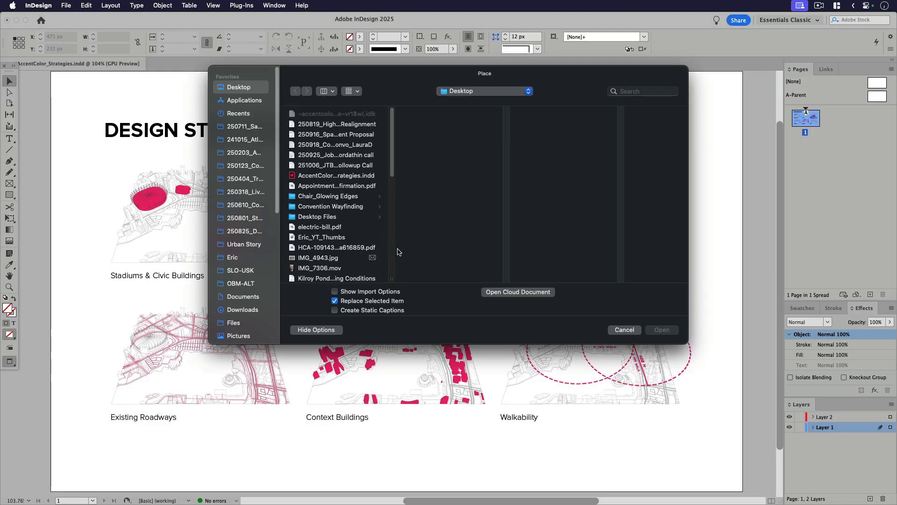
click(624, 330)
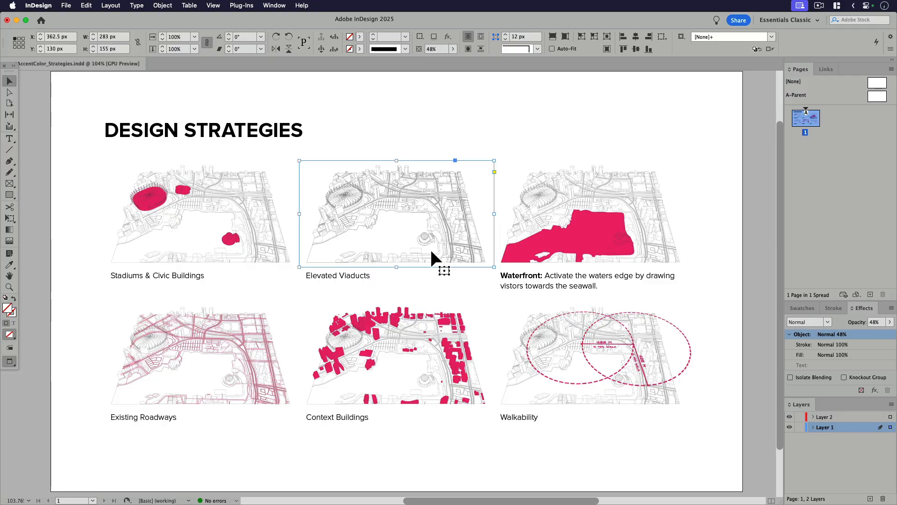
Step: Place the screenshot of the accent-coloured elevated roads in the frame above the Elevated Viaducts caption
key(super+d)
scroll(345, 226, down, 5)
scroll(345, 226, down, 5)
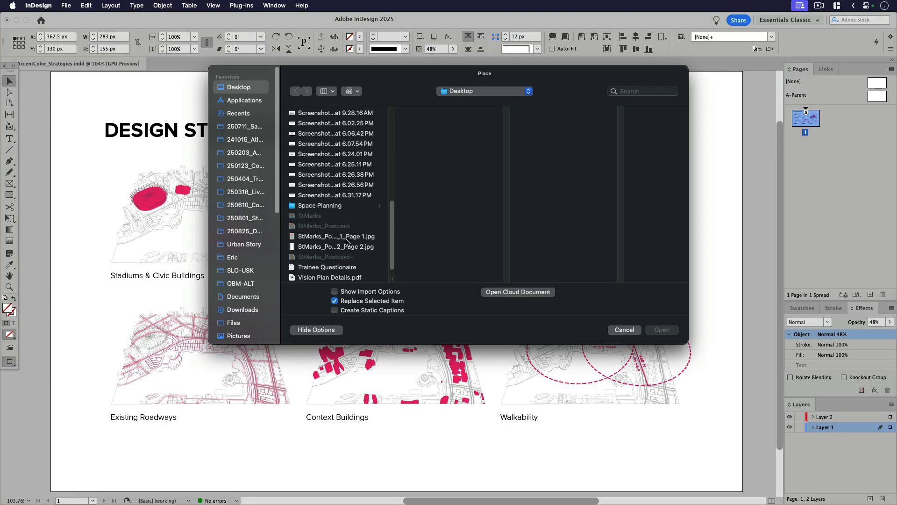
click(343, 152)
key(Down)
key(Down)
key(Down)
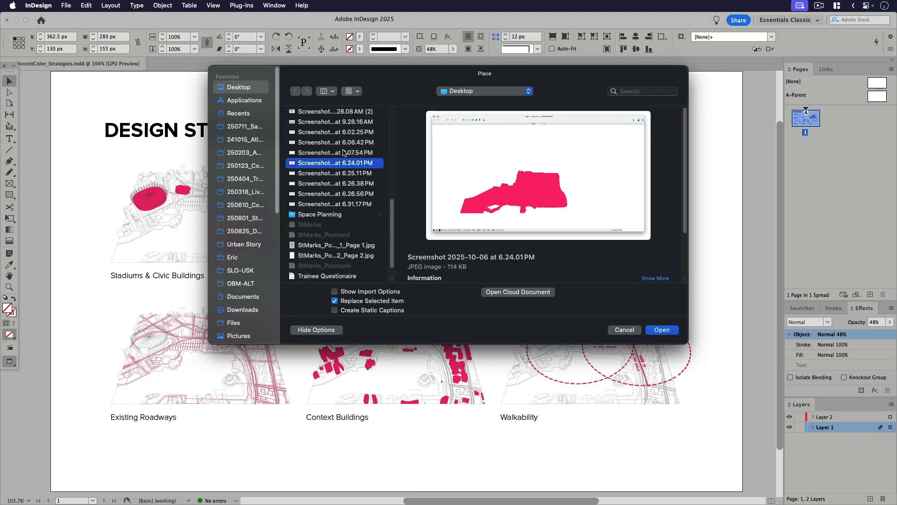
click(662, 329)
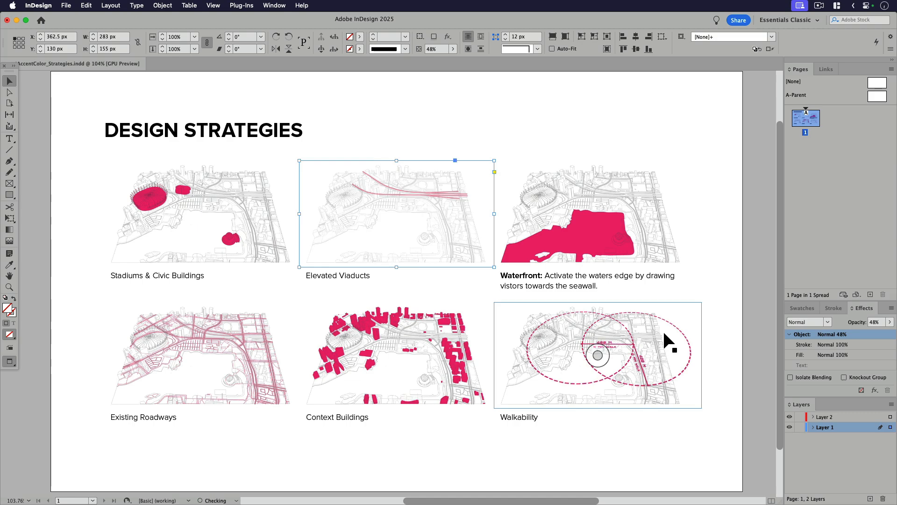
Step: Set the Elevated Viaducts overlay's blending mode to Multiply and deselect it
click(811, 322)
click(804, 344)
click(734, 291)
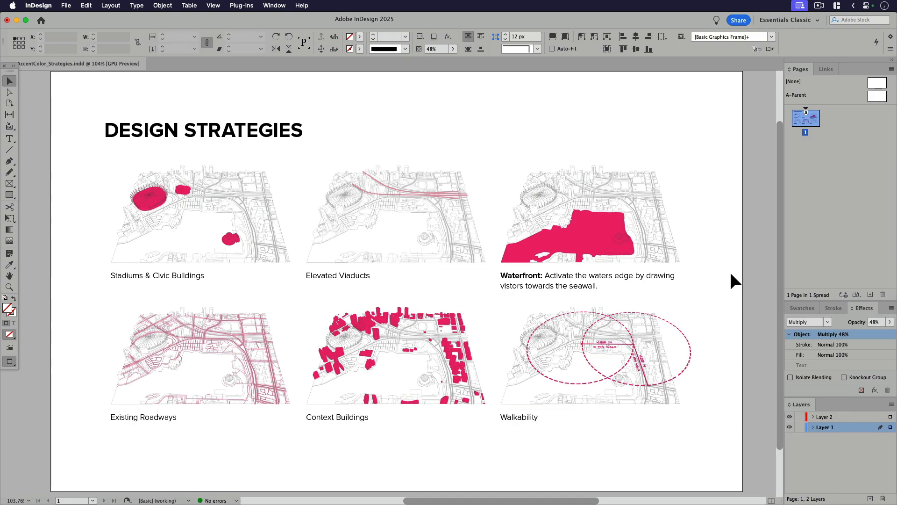
scroll(659, 315, left, 2)
scroll(659, 310, down, 1)
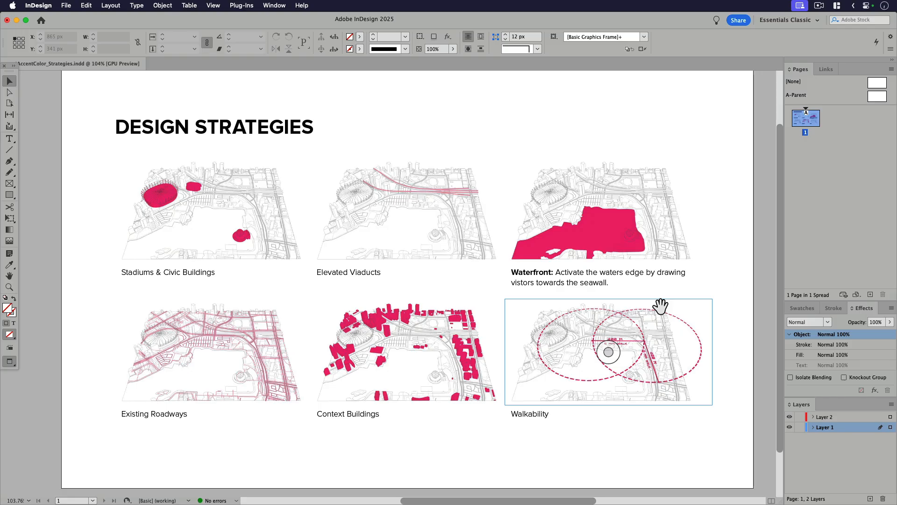
Step: Raise the opacity of the Elevated Viaducts and Existing Roadways overlays to 100% and deselect them
click(449, 201)
click(890, 322)
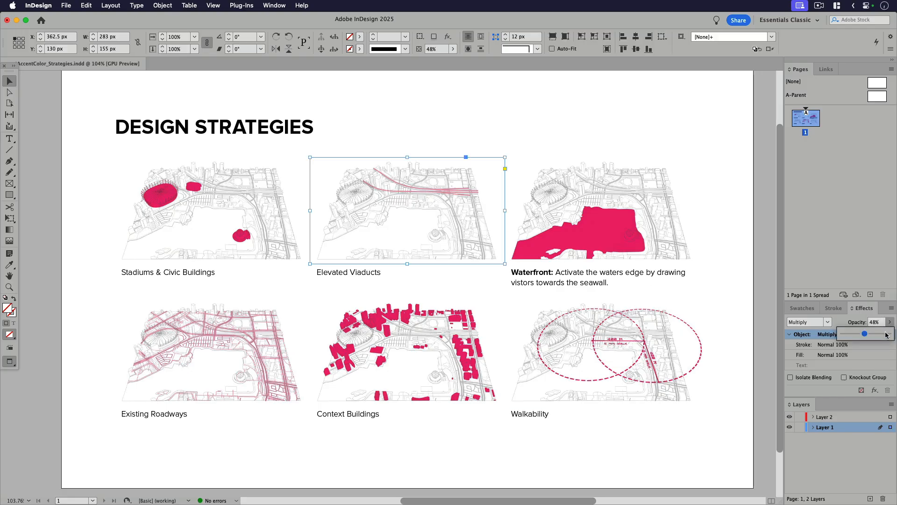
drag(885, 332, 892, 328)
click(258, 356)
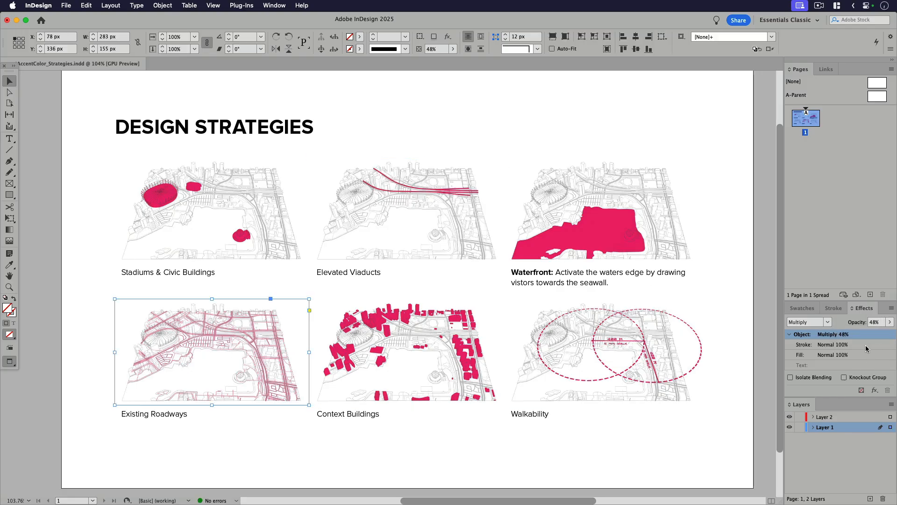
click(890, 322)
drag(882, 336, 893, 335)
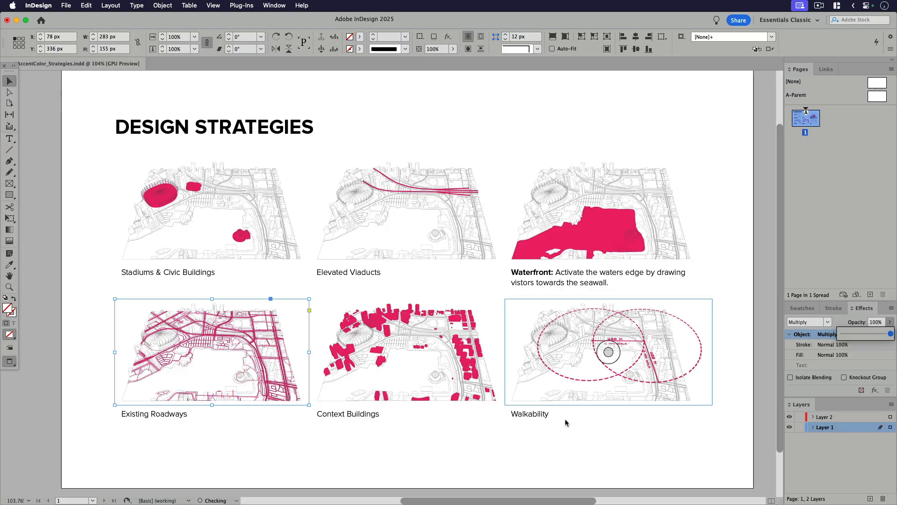
click(506, 451)
middle_drag(509, 461, 504, 458)
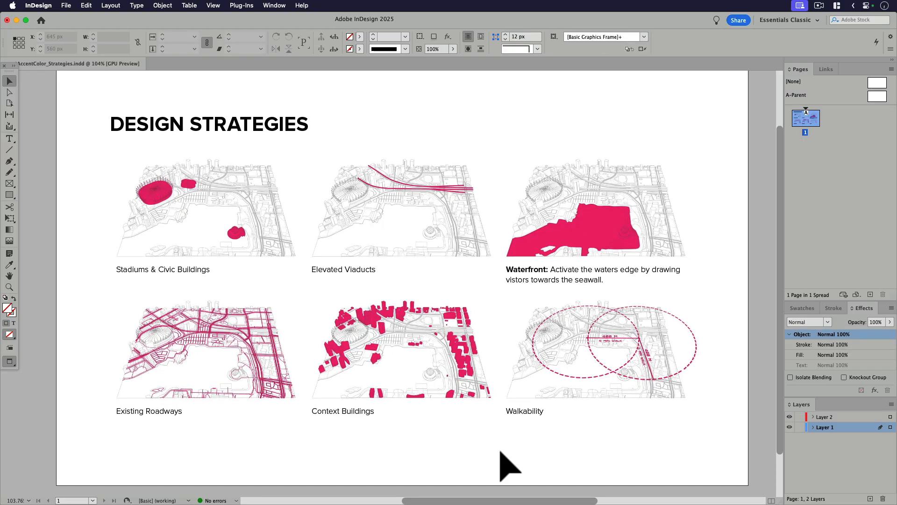